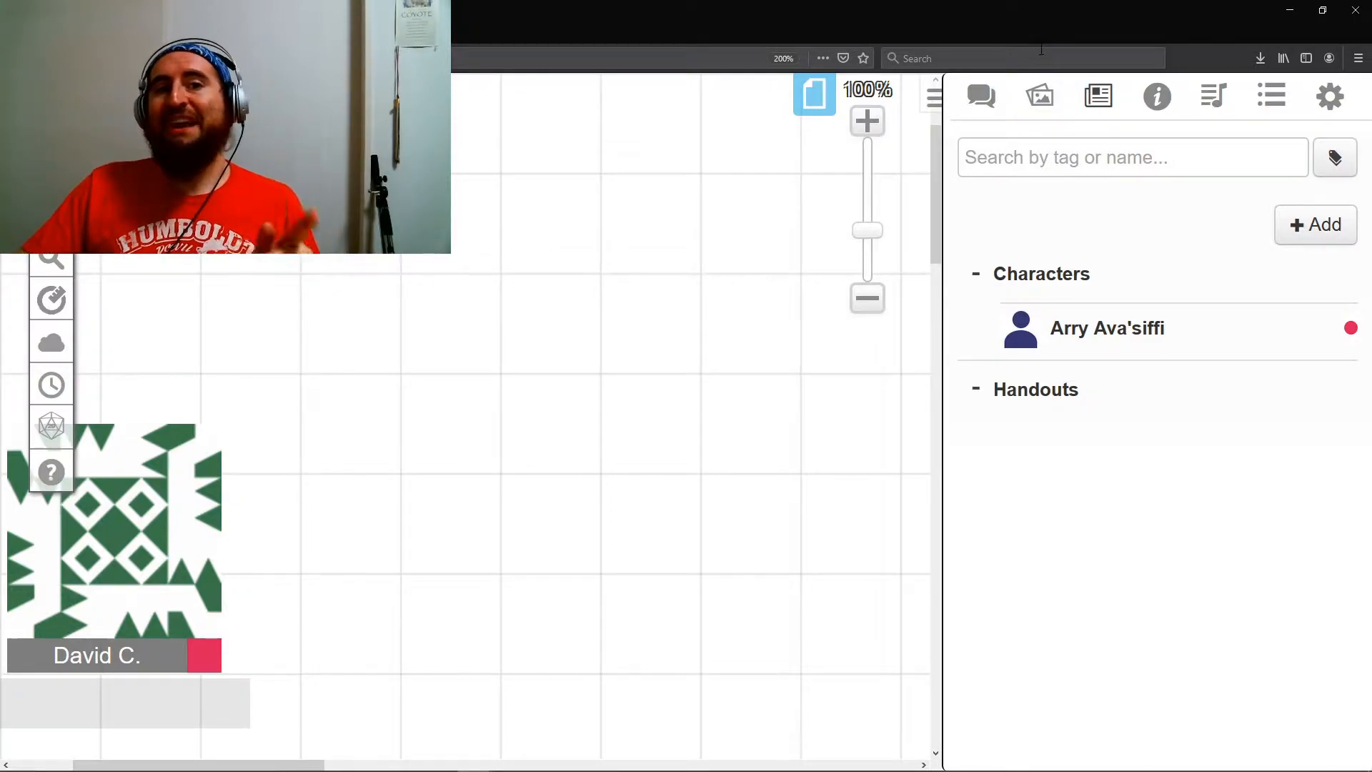
# - Create a new macro and name it ArryAtt
pyautogui.click(1279, 106)
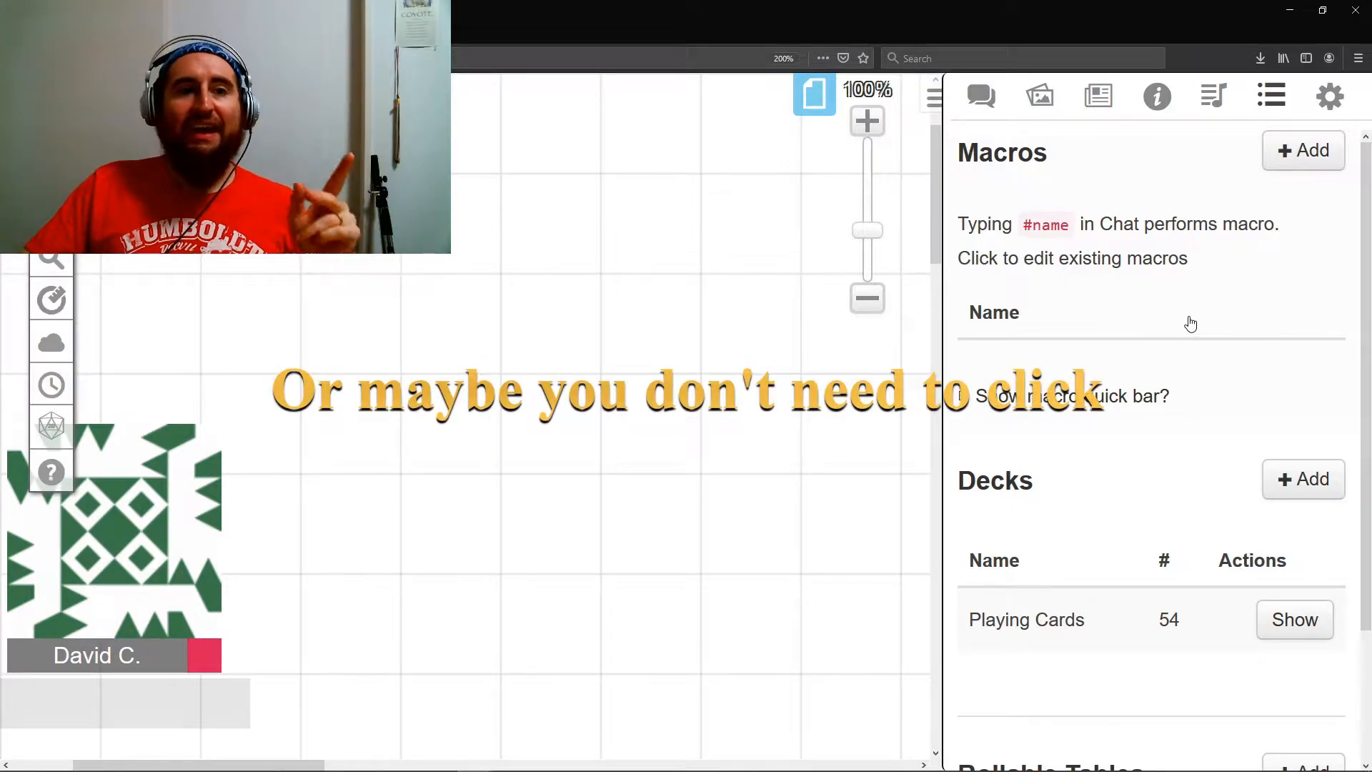
pyautogui.click(1302, 151)
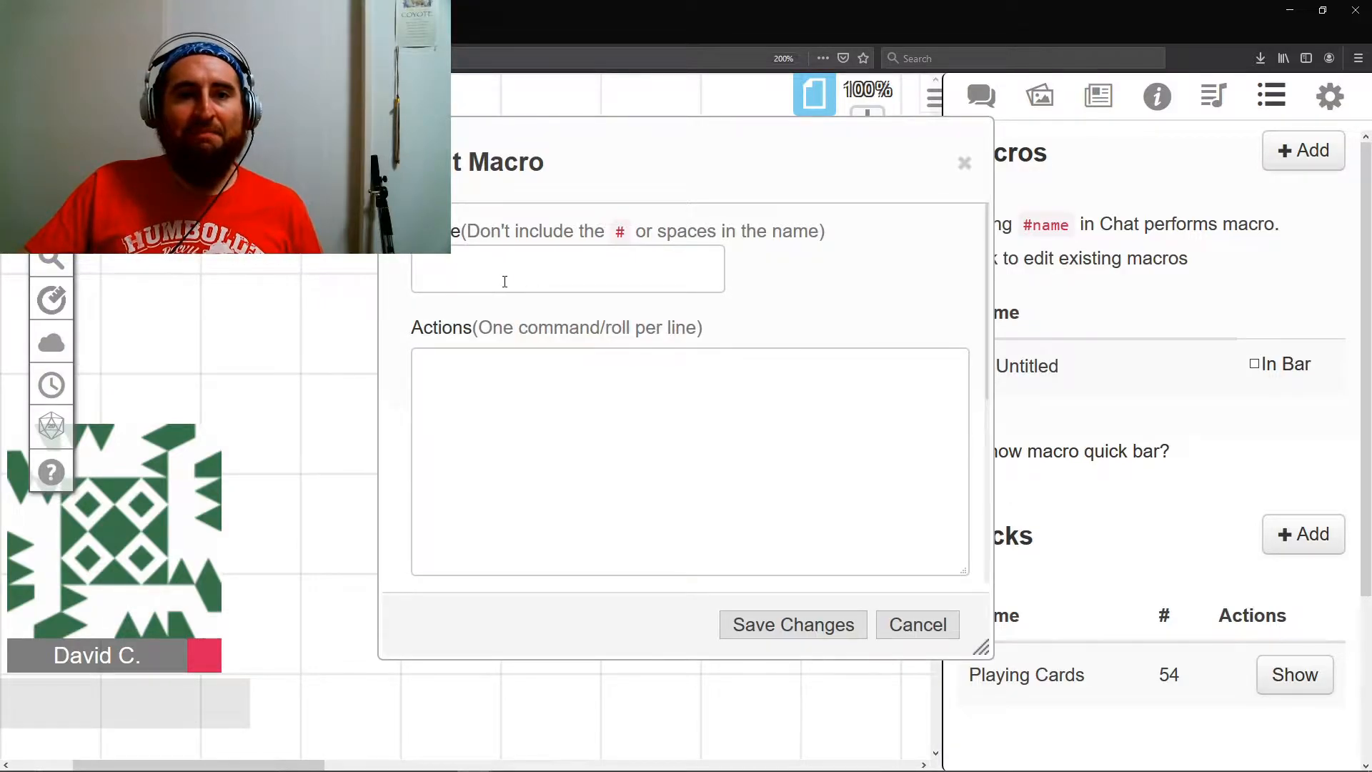
pyautogui.write('ArryAtt')
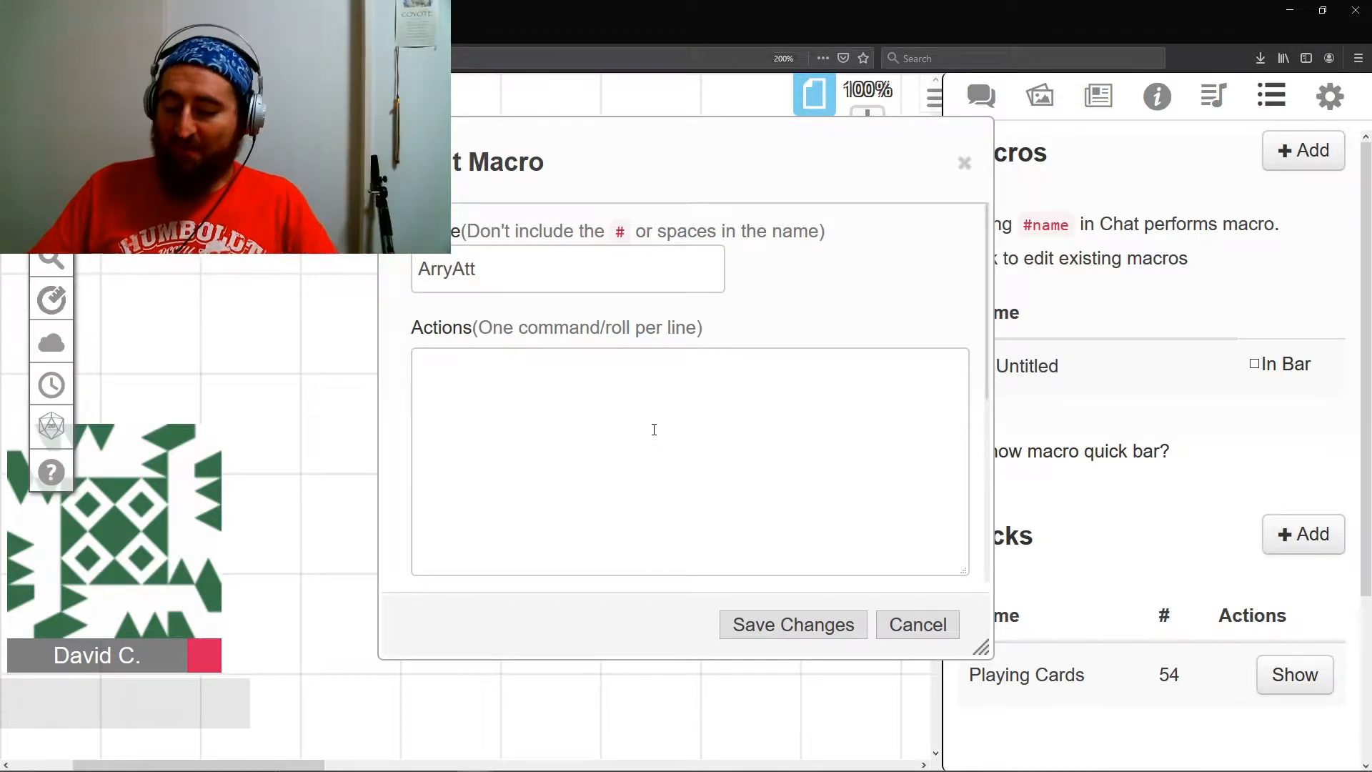
# - Enter the macro's actions on separate lines: "/me swings his maul", "You no nice!", "/r 1d20+8" and "/r 2d6+5"
pyautogui.write('/me swings hi')
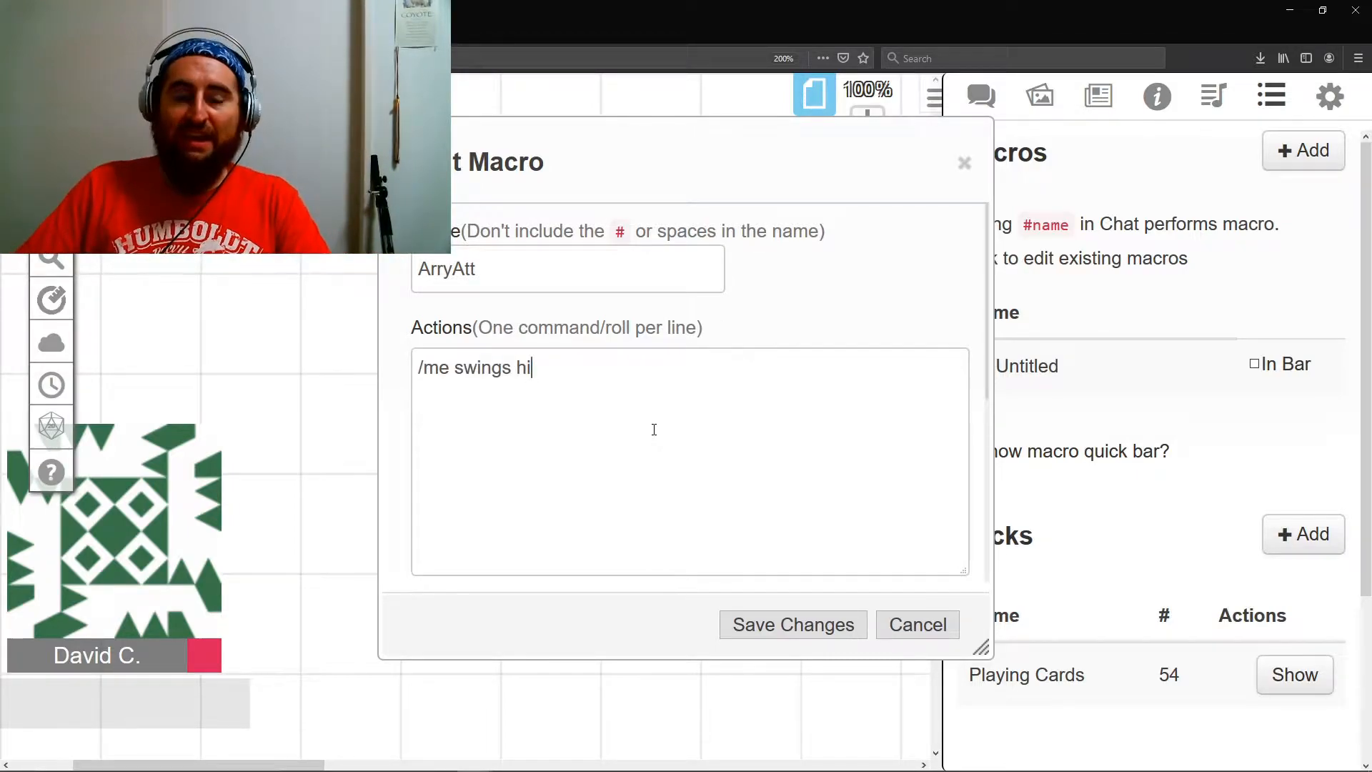
pyautogui.write('s maul')
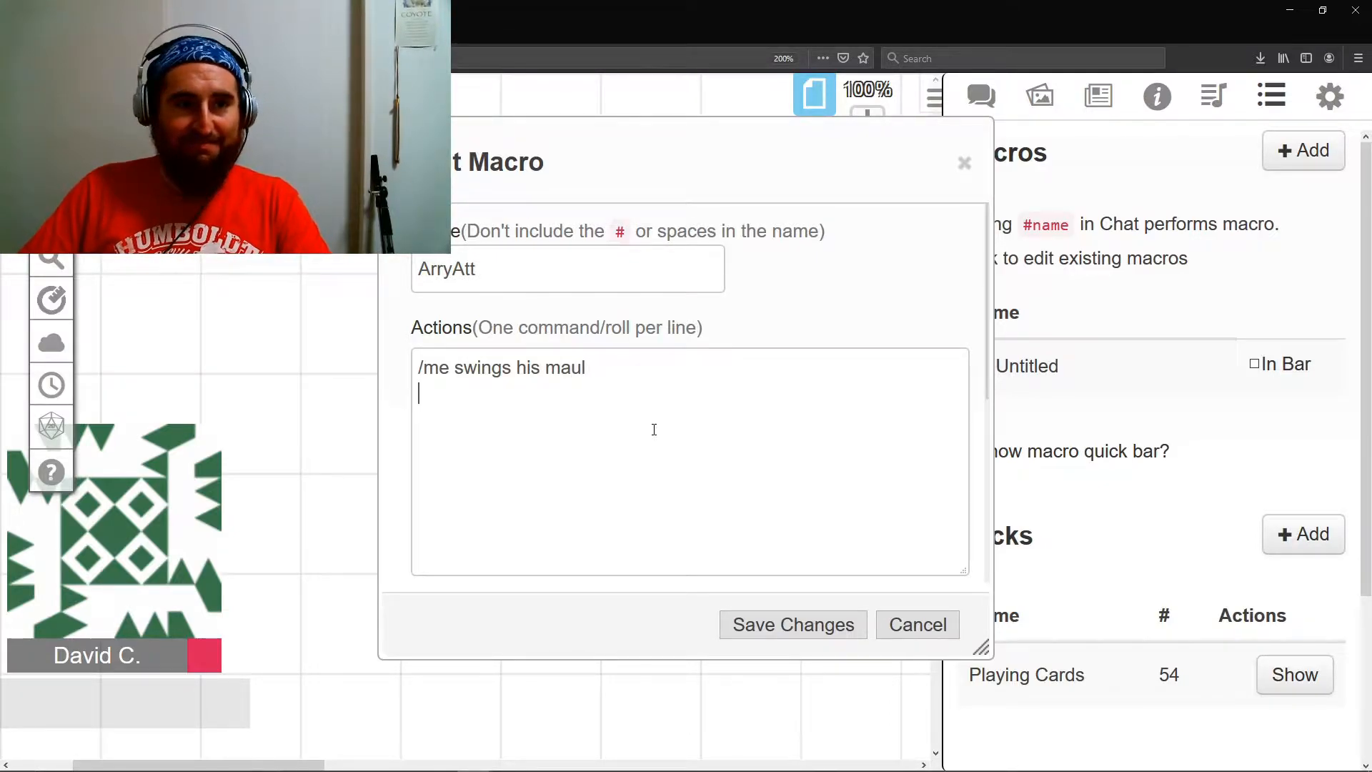
pyautogui.press('Return')
pyautogui.write('You no nice! ')
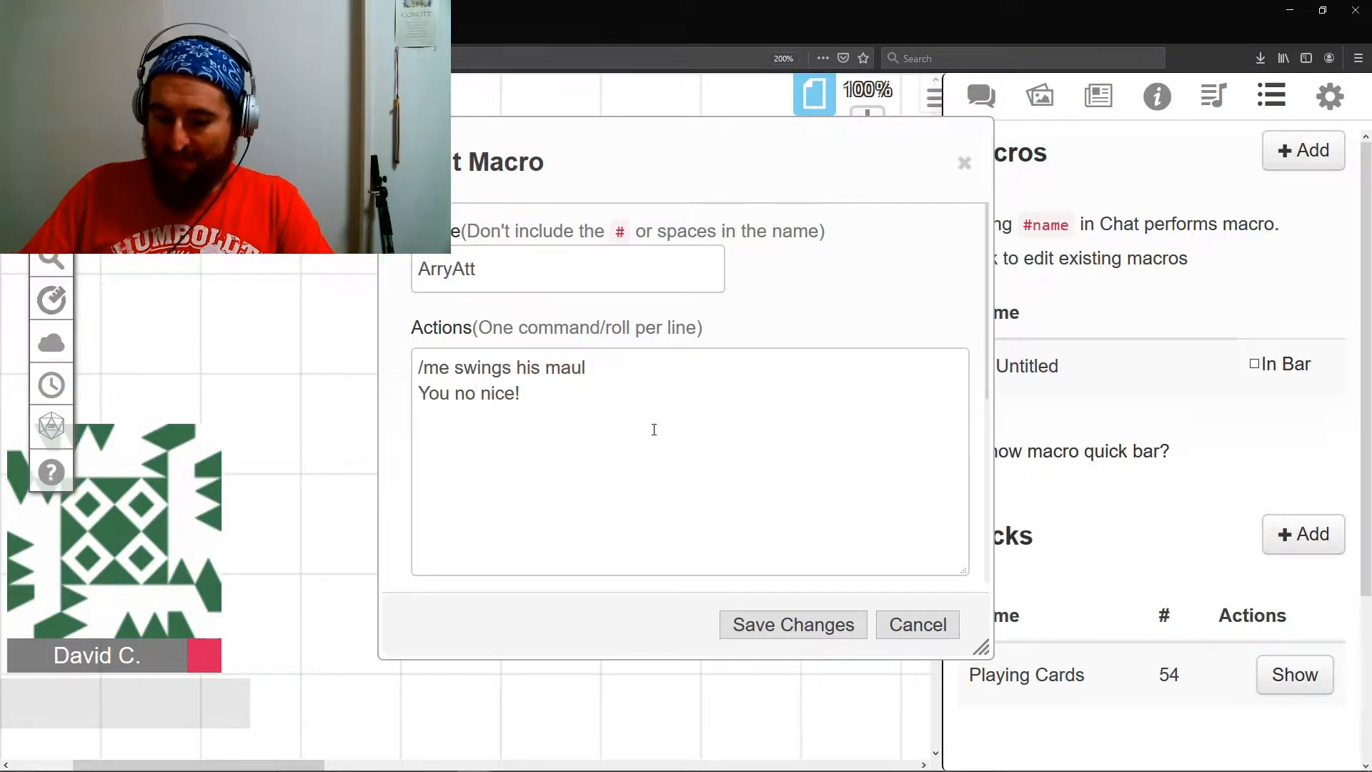
pyautogui.write('/r 1d20+8')
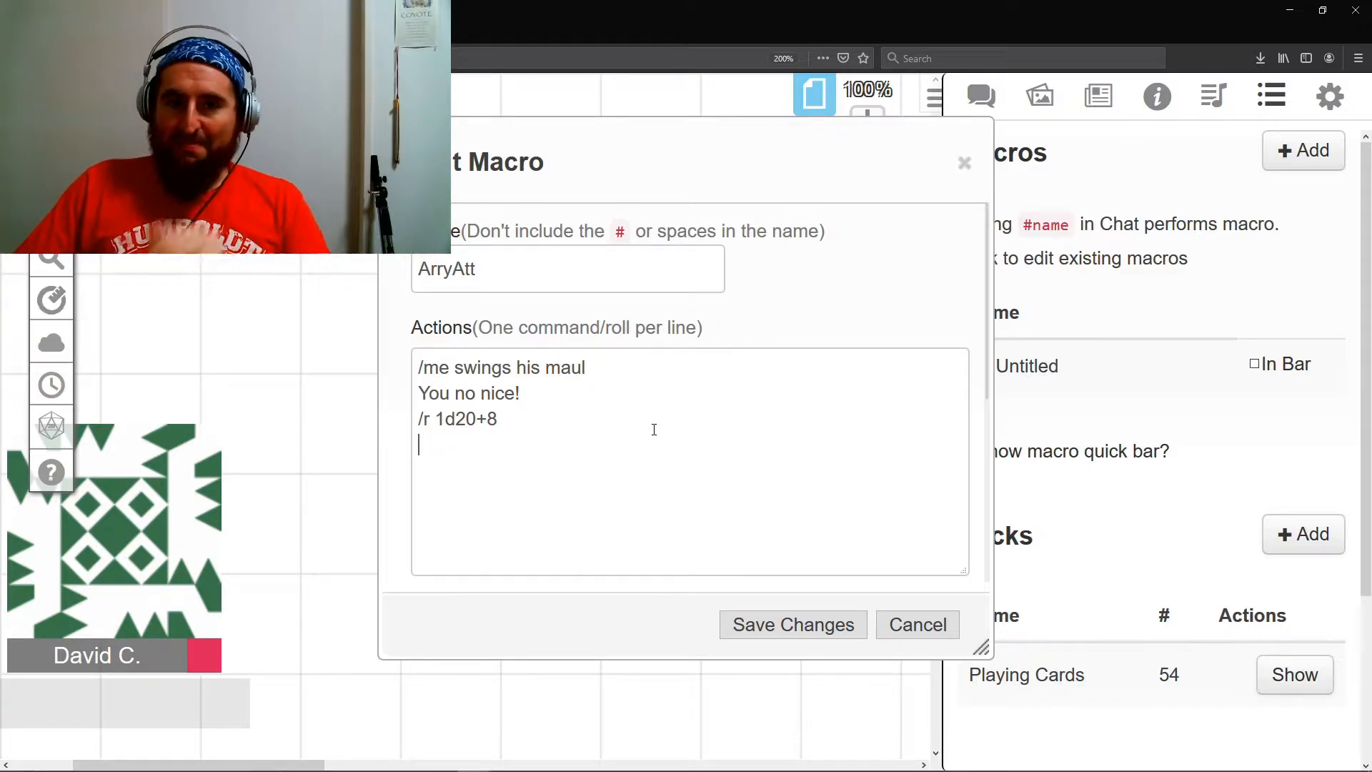
pyautogui.write('/r 2d6+5')
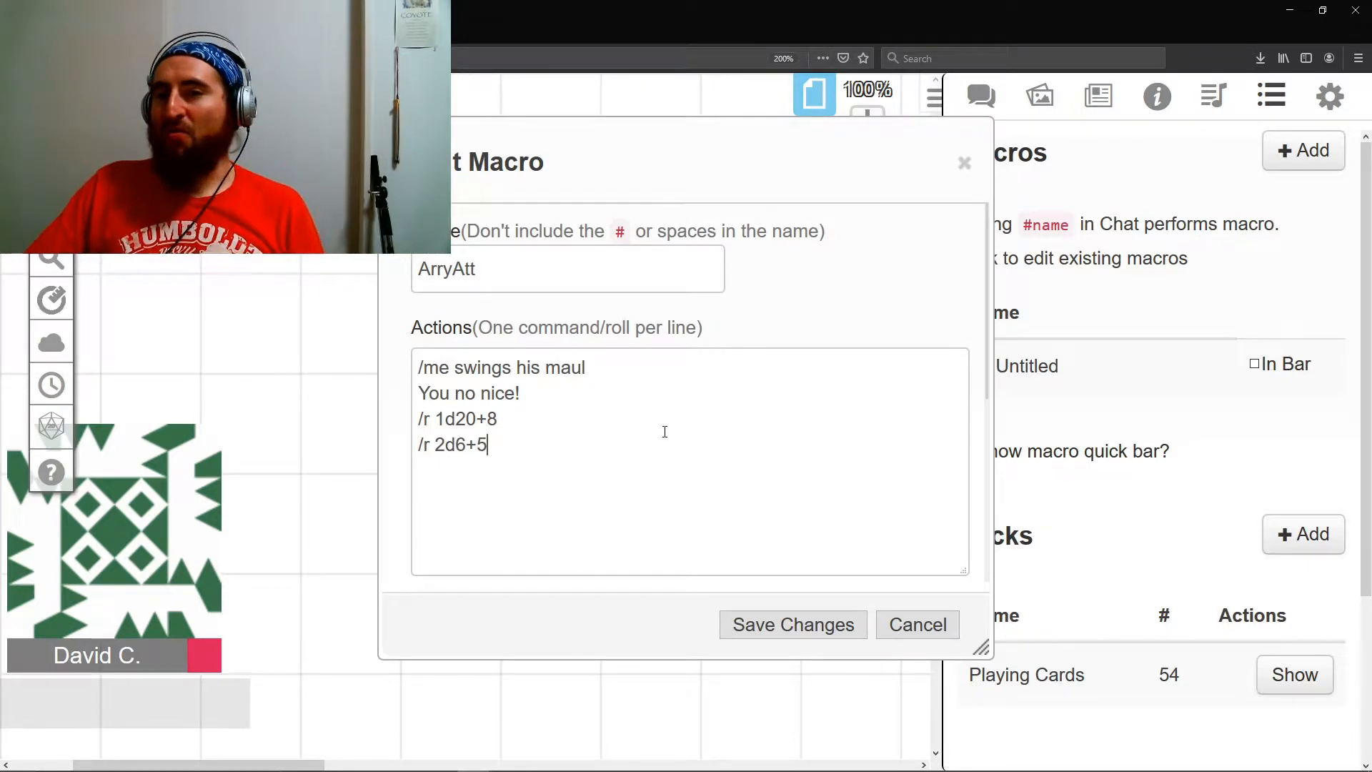
# - Show the chat beside the open ArryAtt macro and run a test of the macro
pyautogui.click(980, 95)
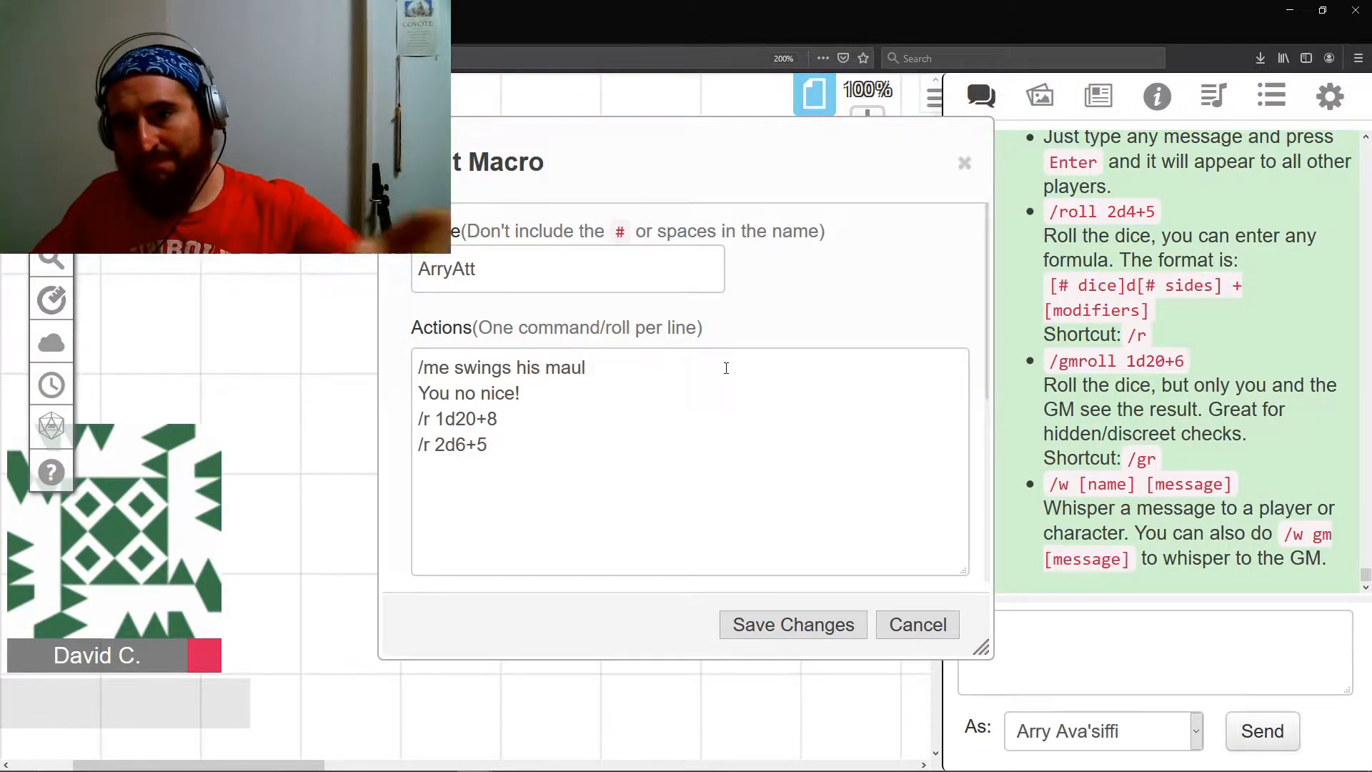
pyautogui.scroll(-3, 725, 367)
pyautogui.click(889, 340)
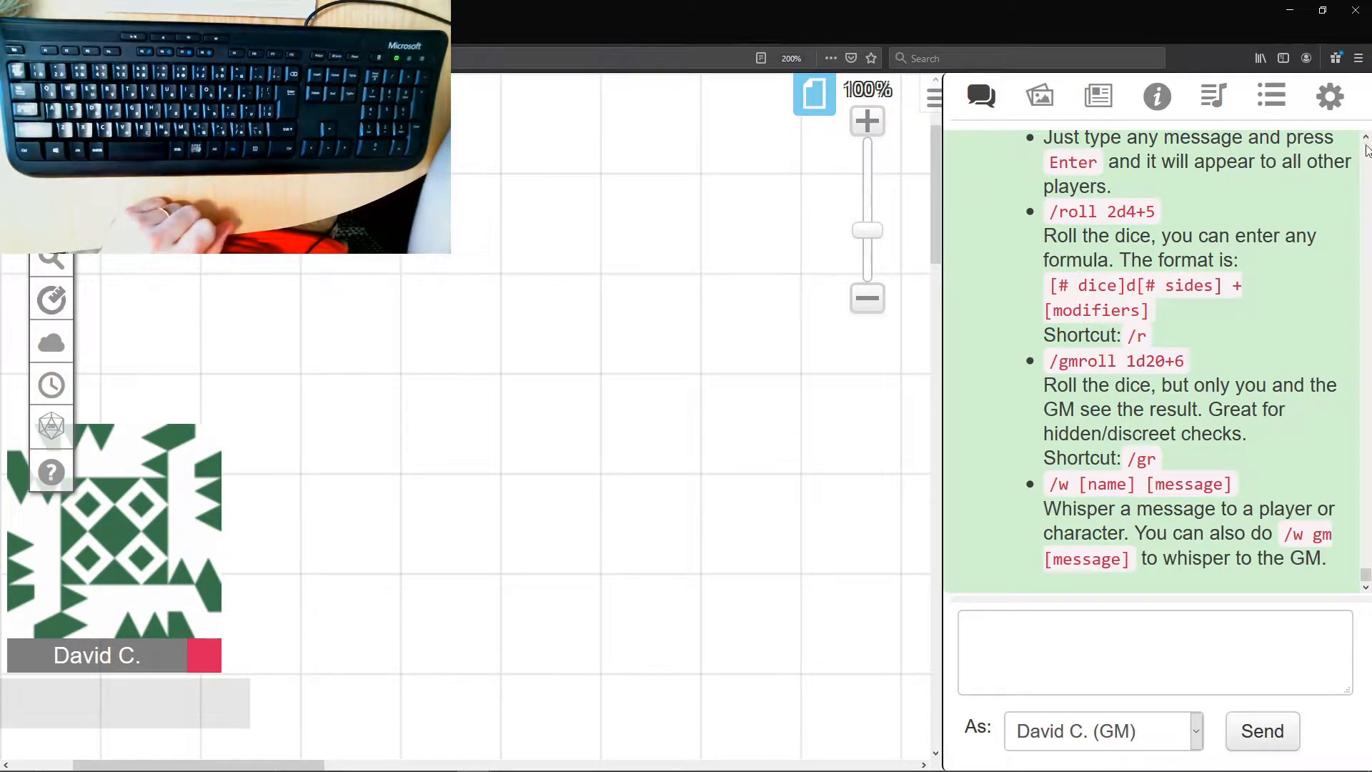
# - Create a second macro named ArryCW with the first action line "/em casts Cure Wounds"
pyautogui.click(1271, 95)
pyautogui.click(1302, 149)
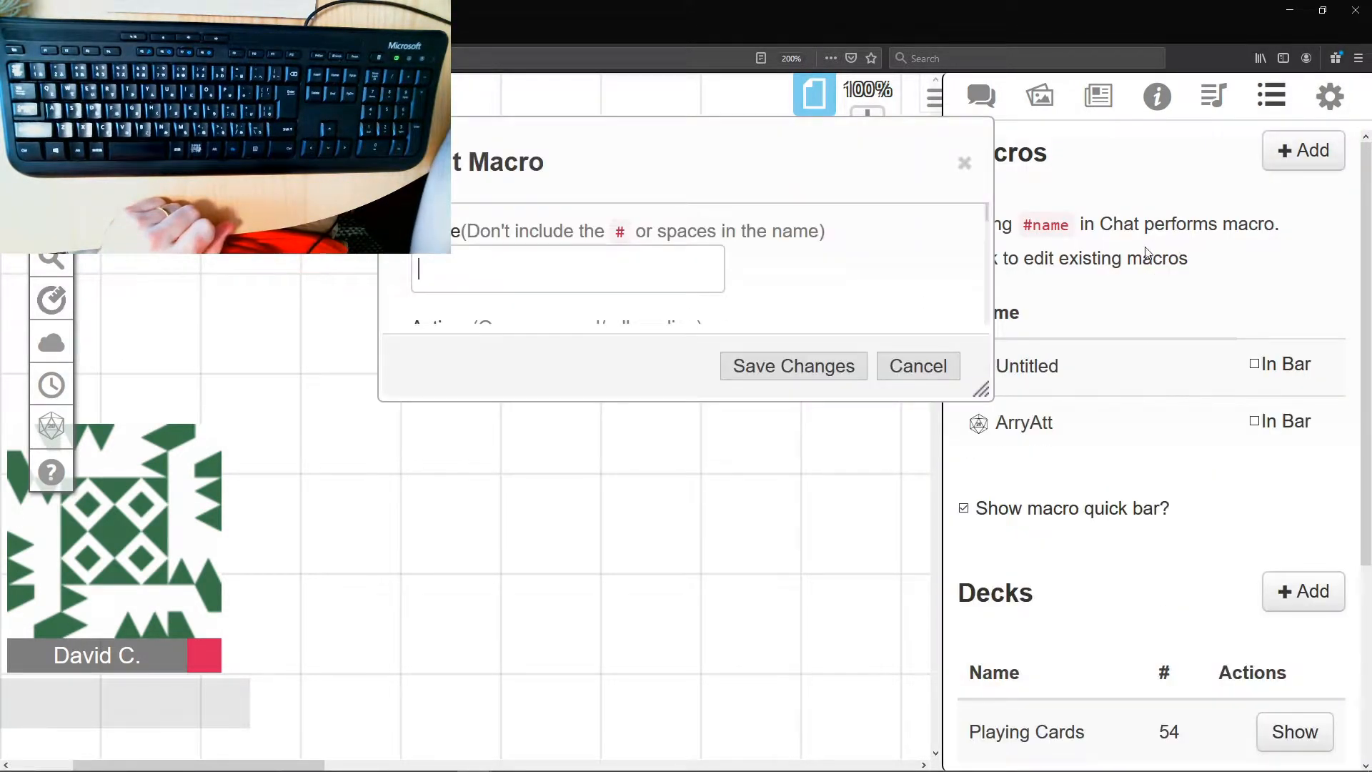
pyautogui.write('ArryCW')
pyautogui.press('Tab')
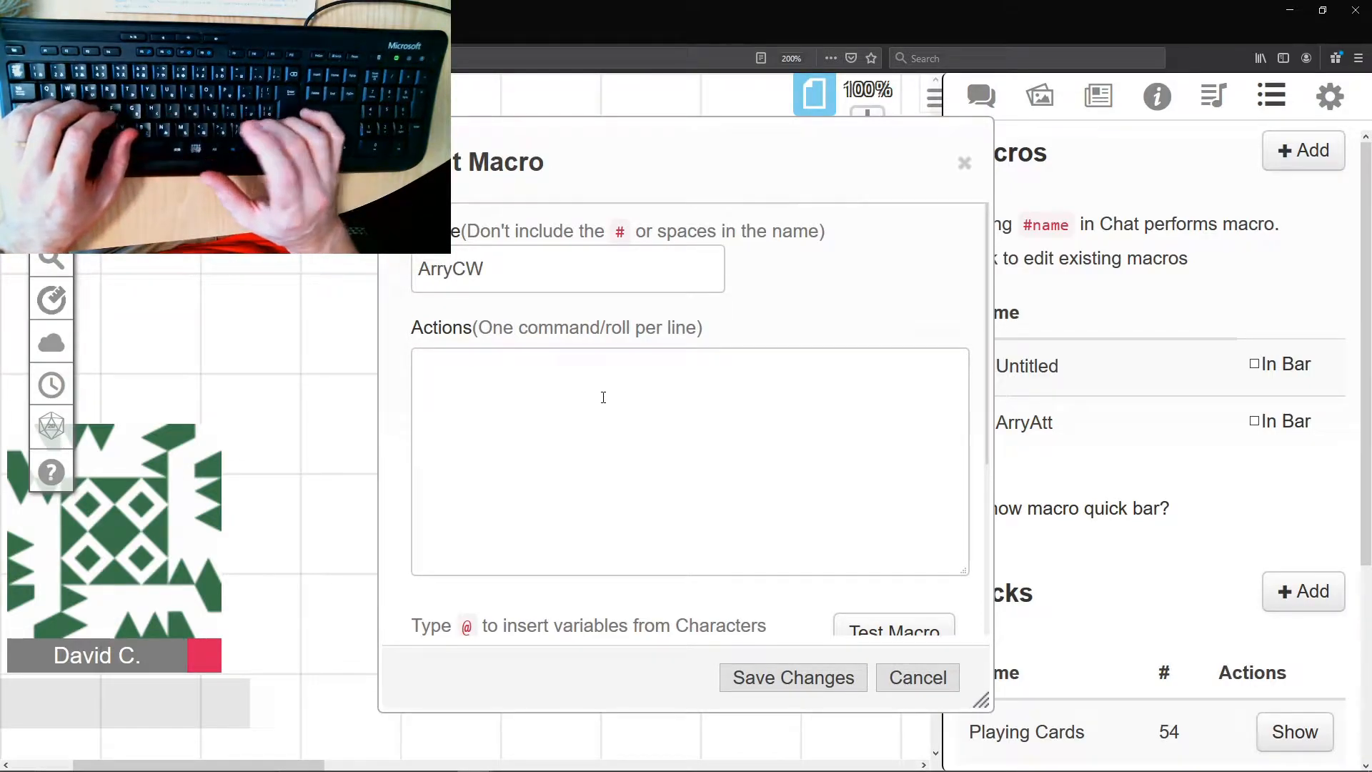
pyautogui.write('/em casts Cure')
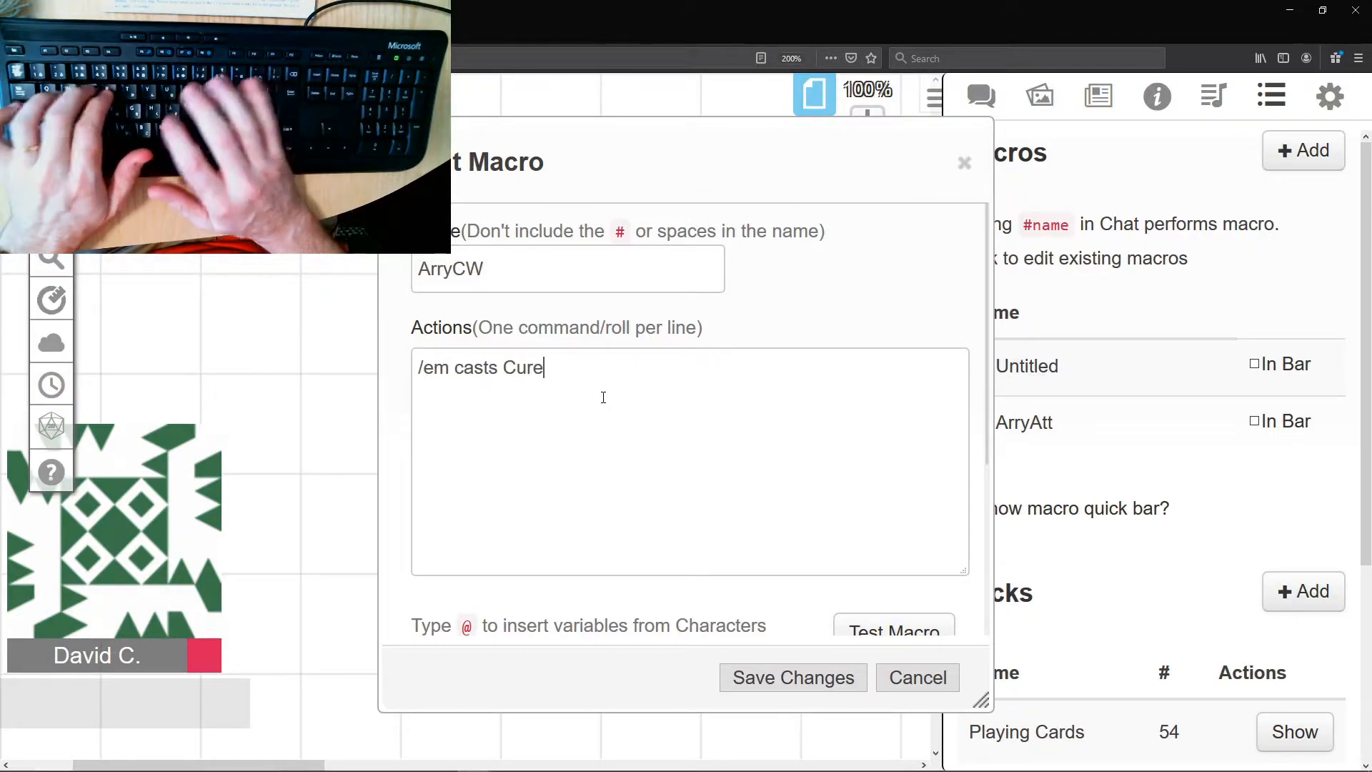
pyautogui.write(' Wounds')
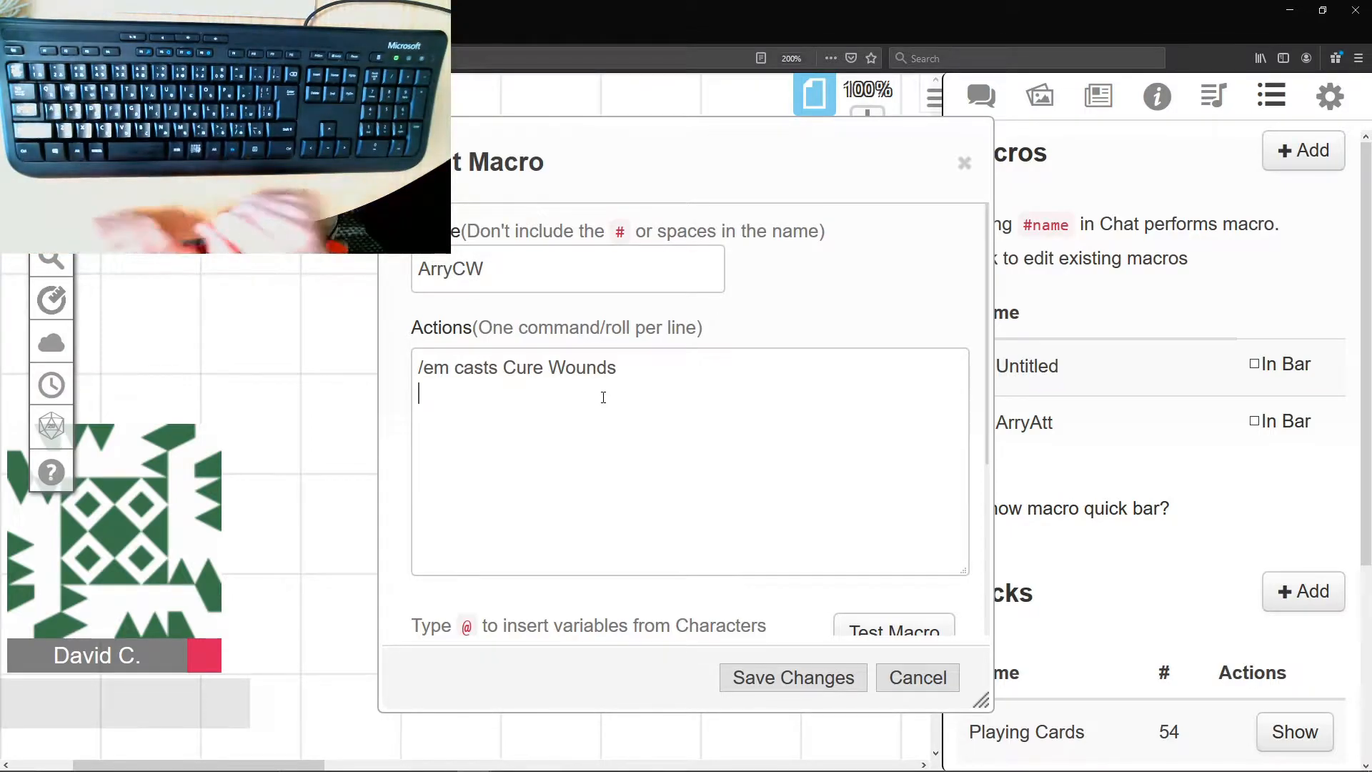
# - Add a healing roll that asks for the spell level as the second action line: "[[ ?{Level}d8+3 ]] HP healed"
pyautogui.write('[[')
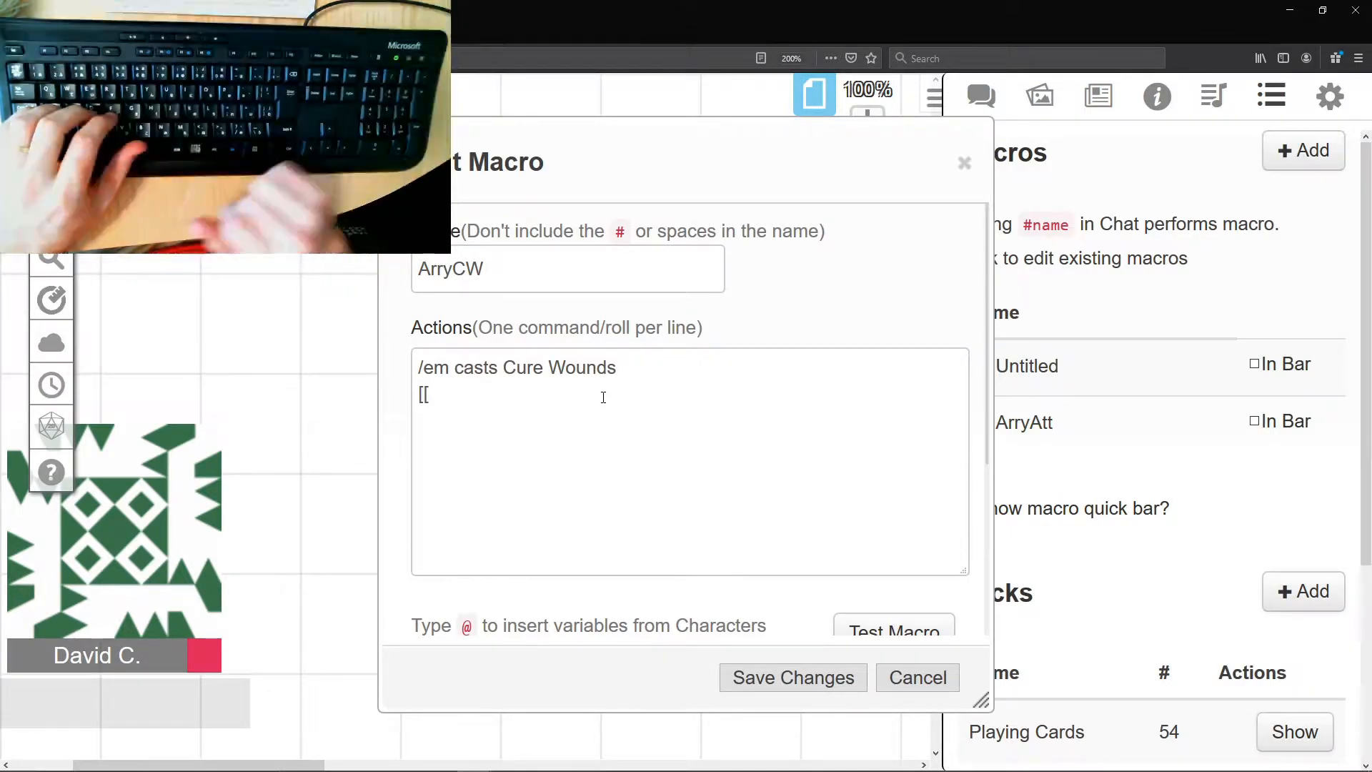
pyautogui.write(' ?')
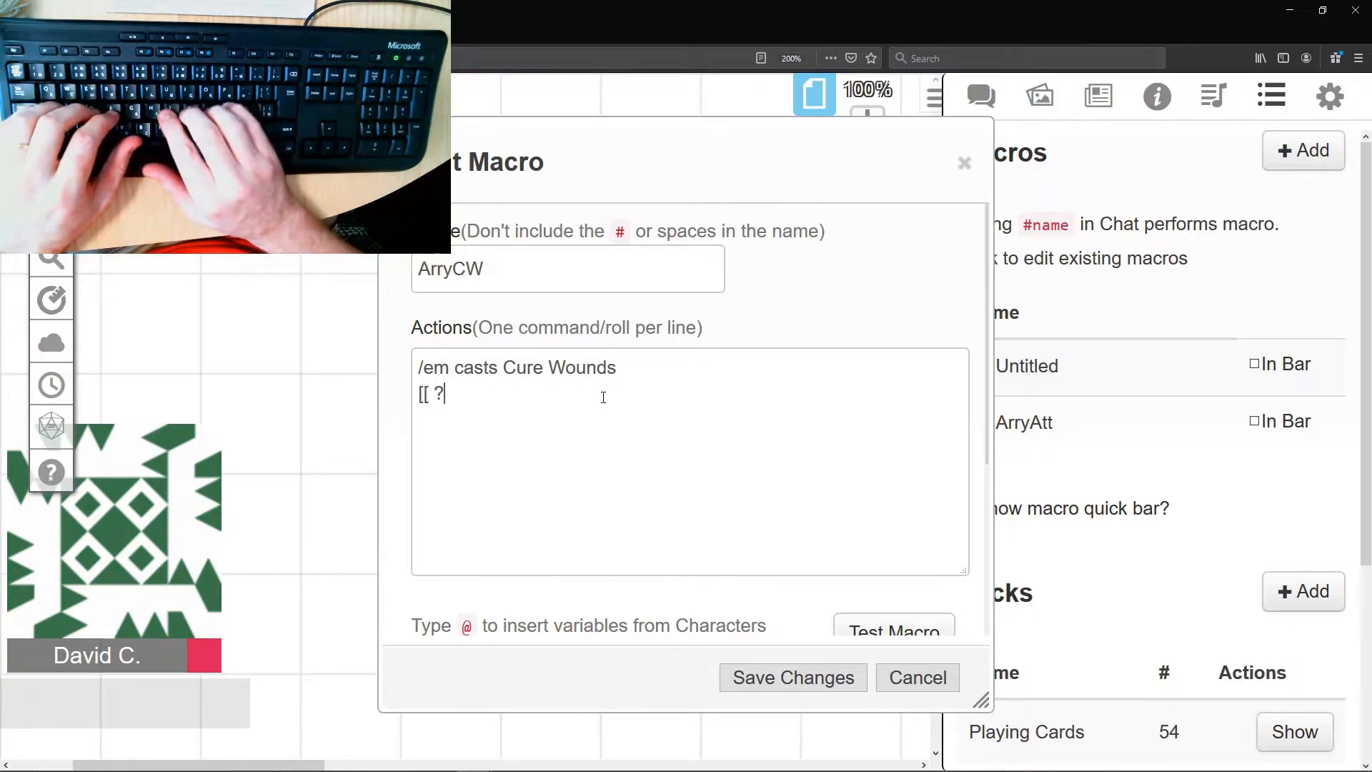
pyautogui.write('{')
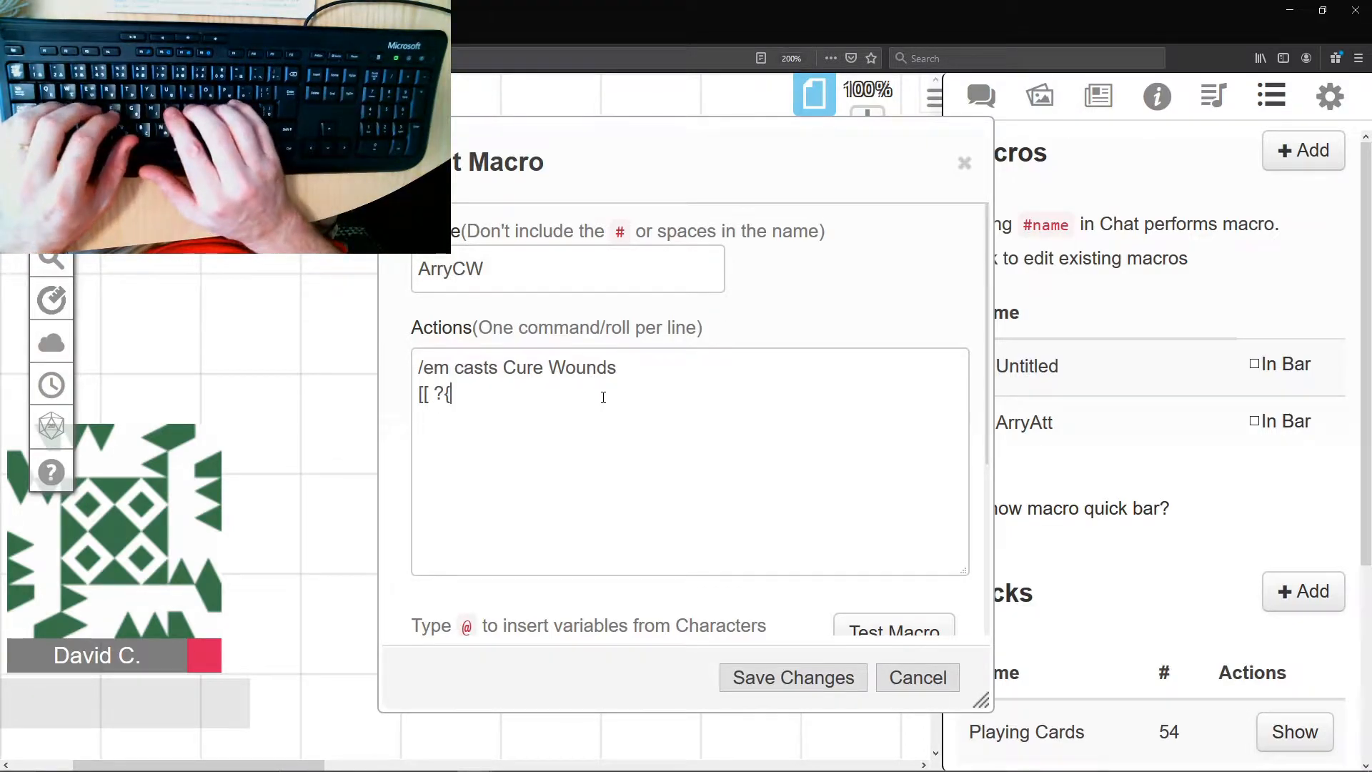
pyautogui.write('Level')
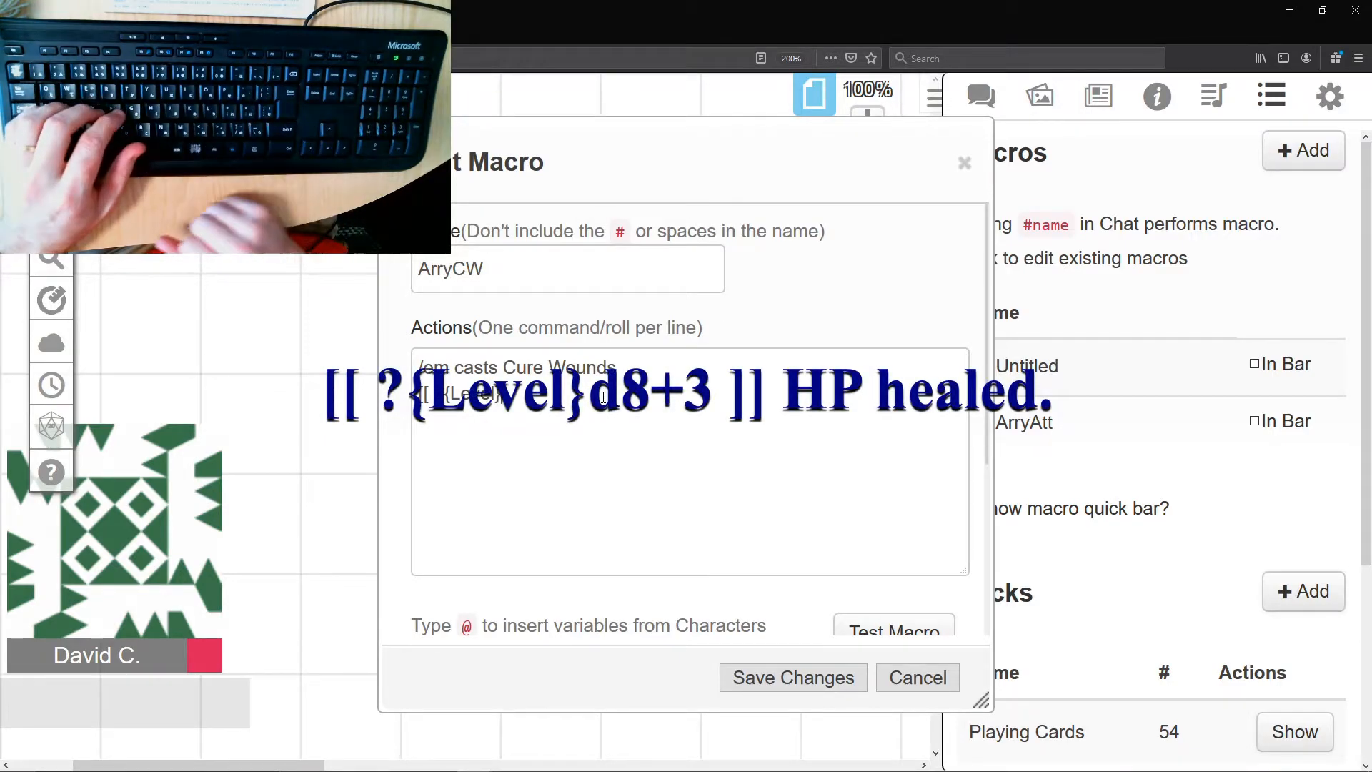
pyautogui.write('}d8+')
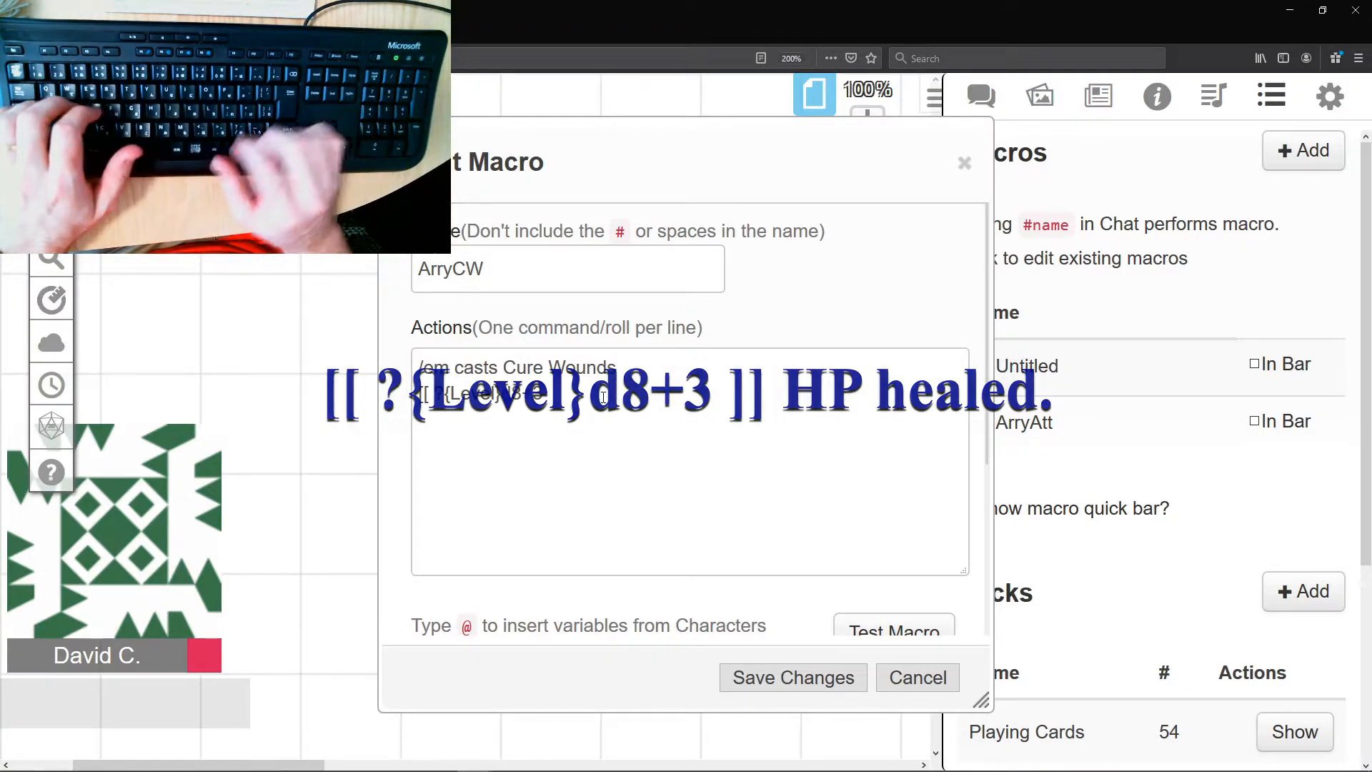
pyautogui.write('3 ]]')
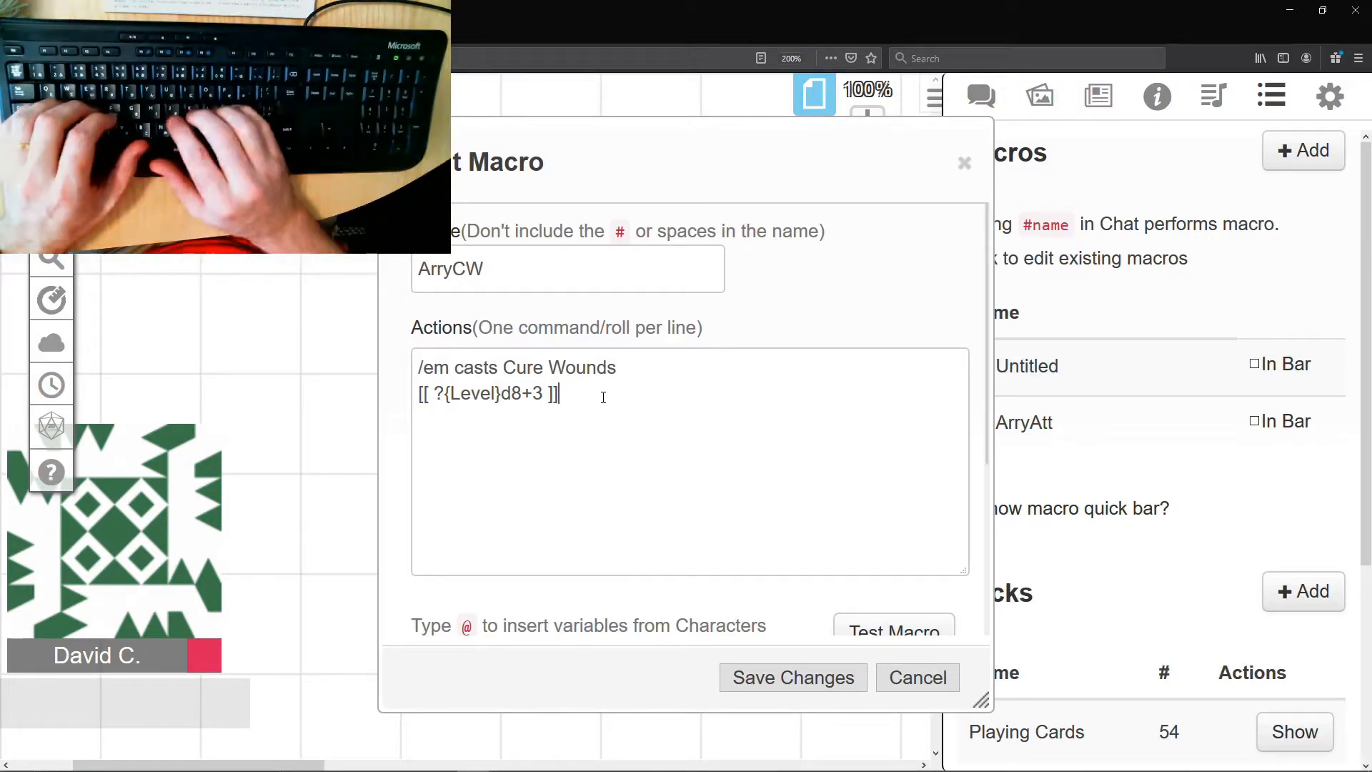
pyautogui.write(' HP healed')
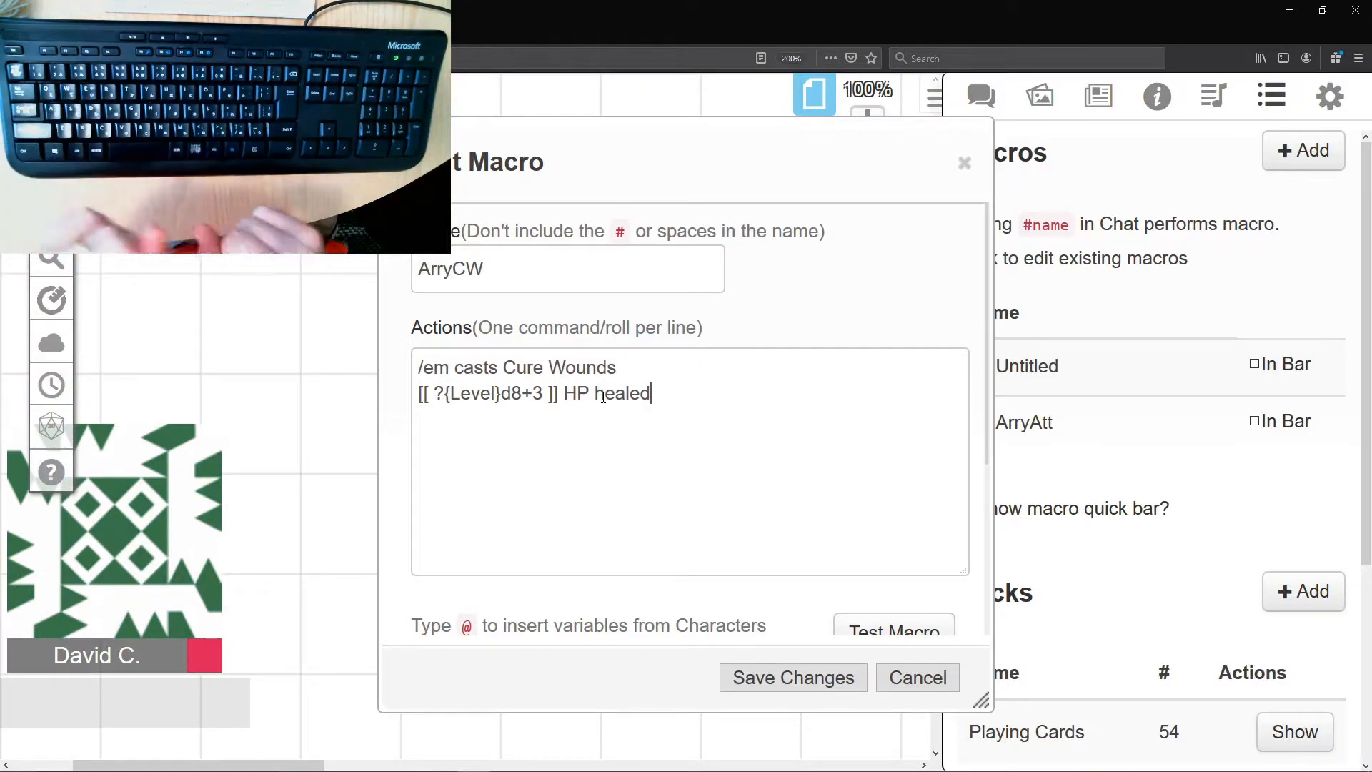
# - Test the ArryCW macro with a Level value of 2
pyautogui.click(850, 622)
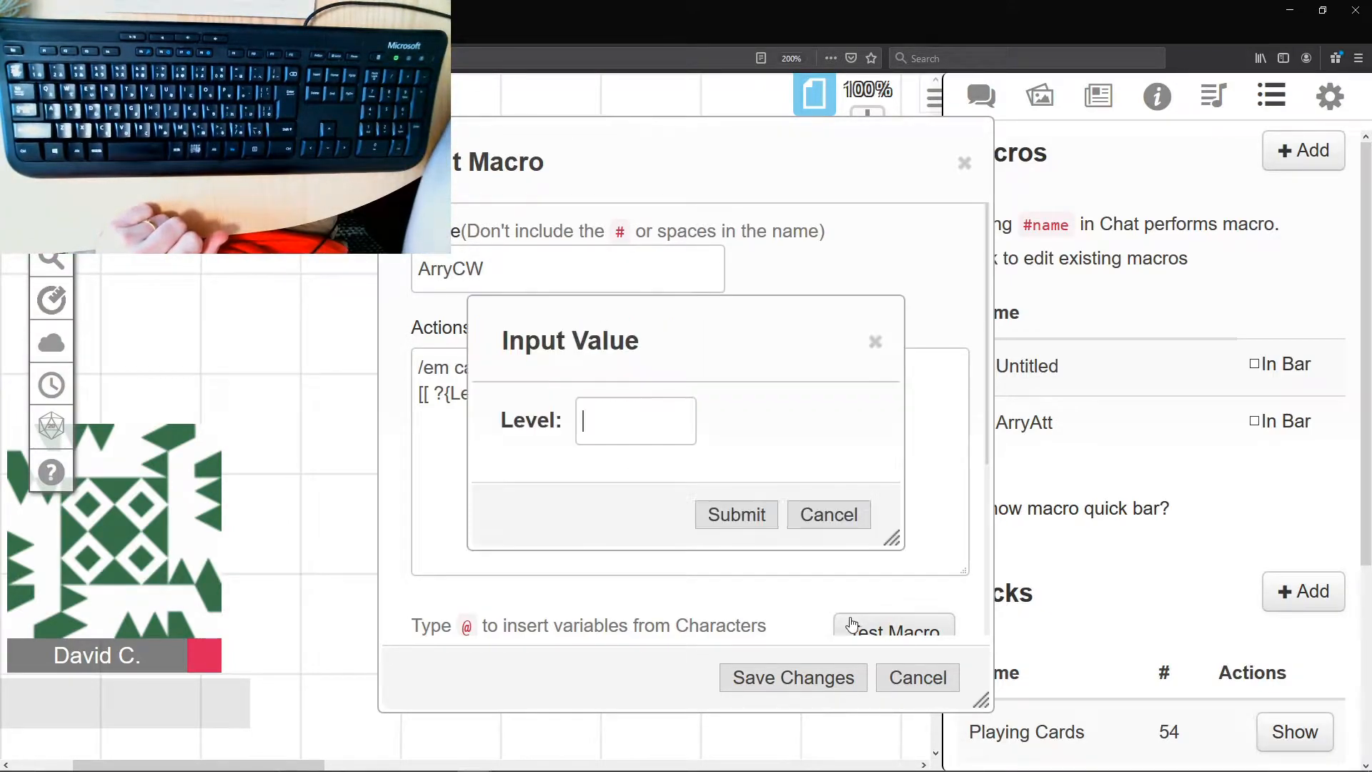
pyautogui.click(628, 423)
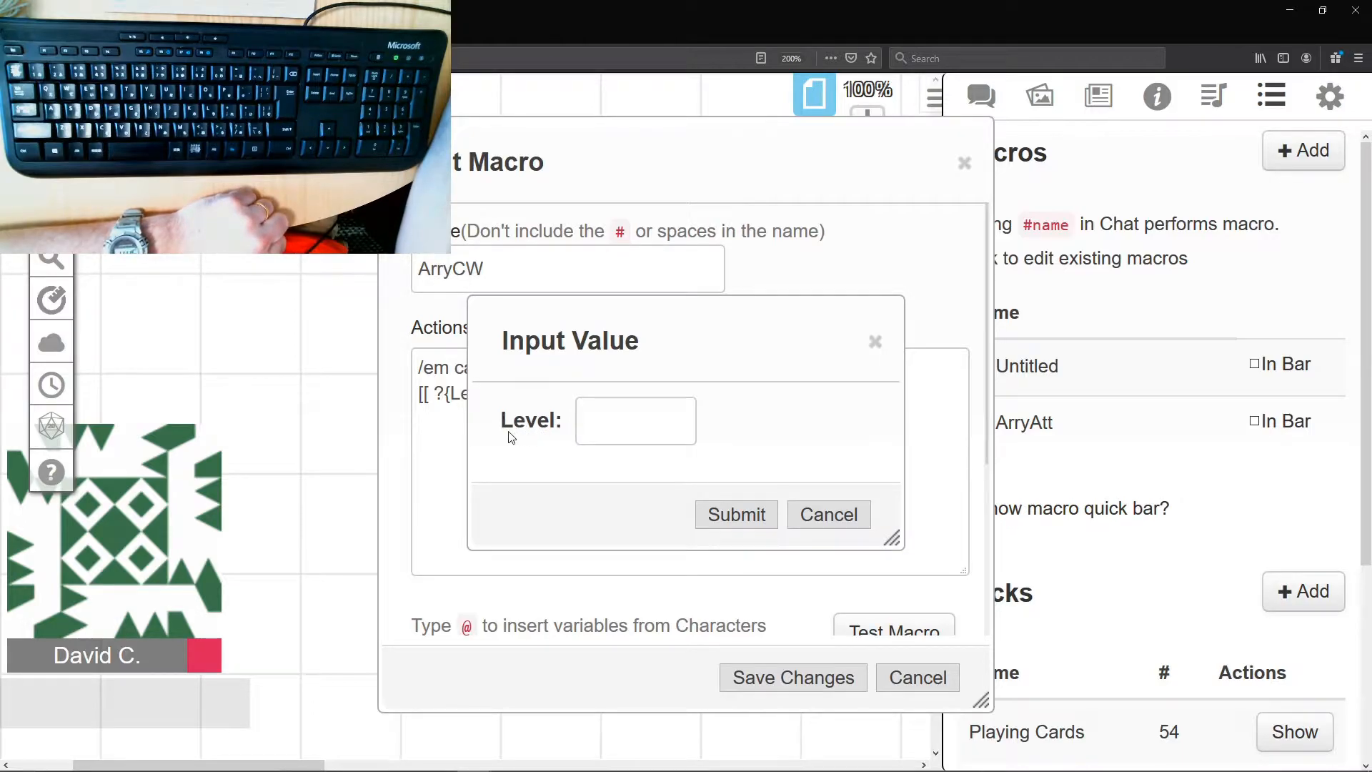
pyautogui.click(600, 433)
pyautogui.write('2')
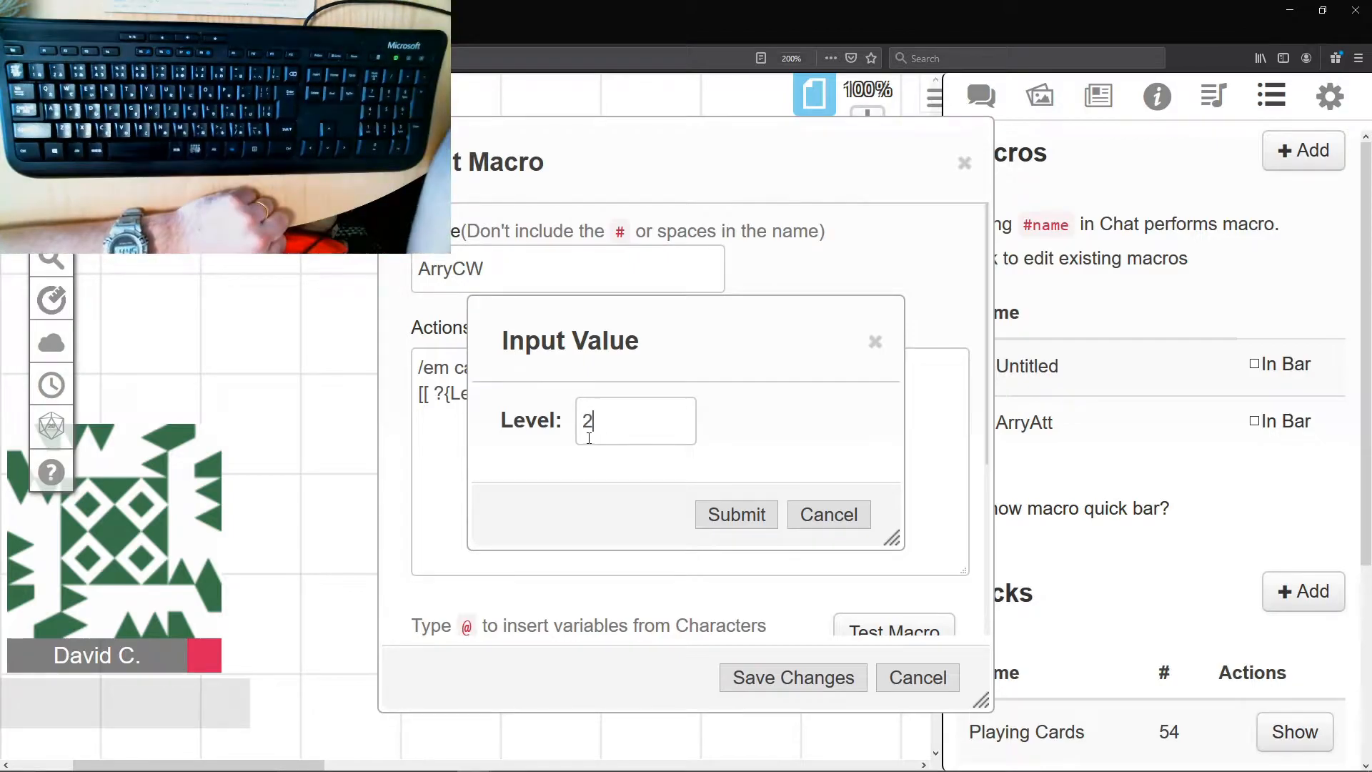
pyautogui.click(729, 515)
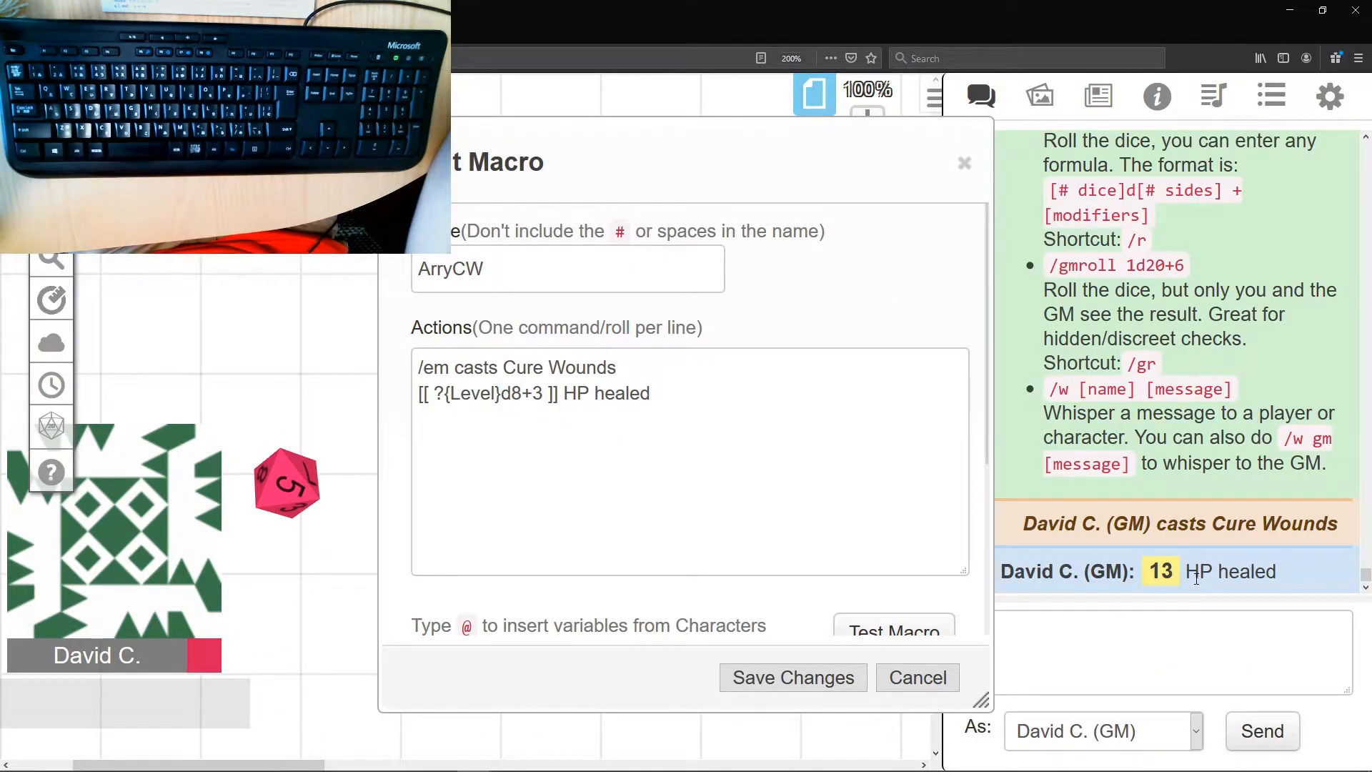
pyautogui.moveTo(573, 165); pyautogui.dragTo(744, 155)
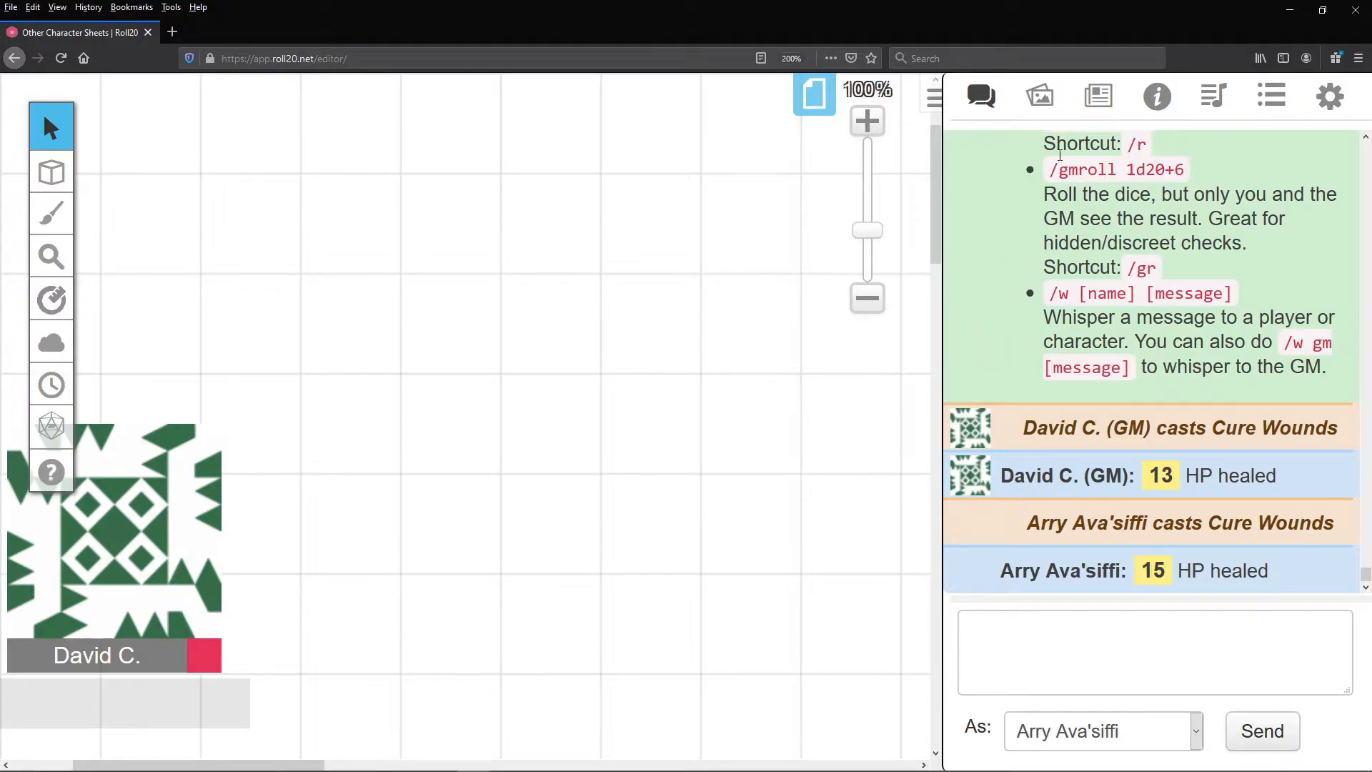
# - Open the Fireball spell in the D&D 5th Edition compendium and read its damage, saving throw and higher-level rules
pyautogui.click(1160, 96)
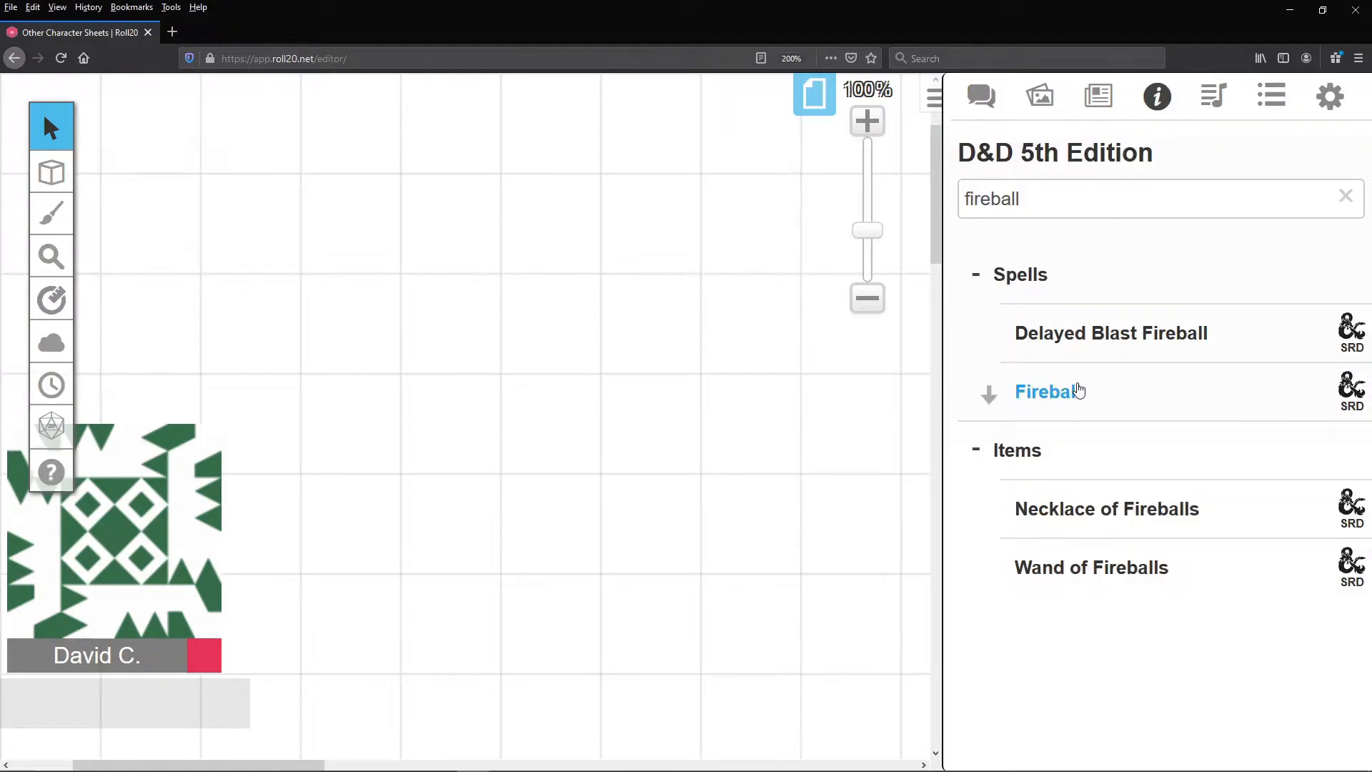
pyautogui.click(1078, 392)
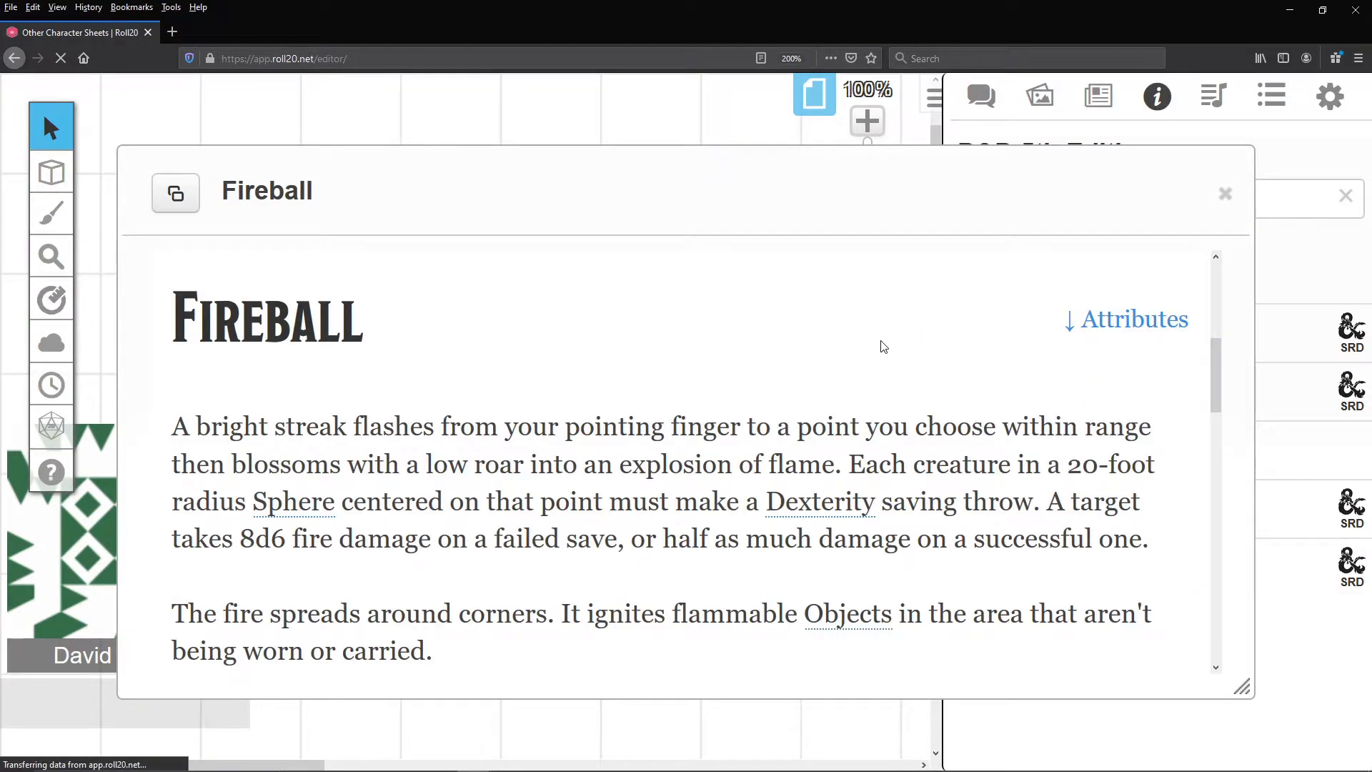
pyautogui.scroll(-2, 603, 359)
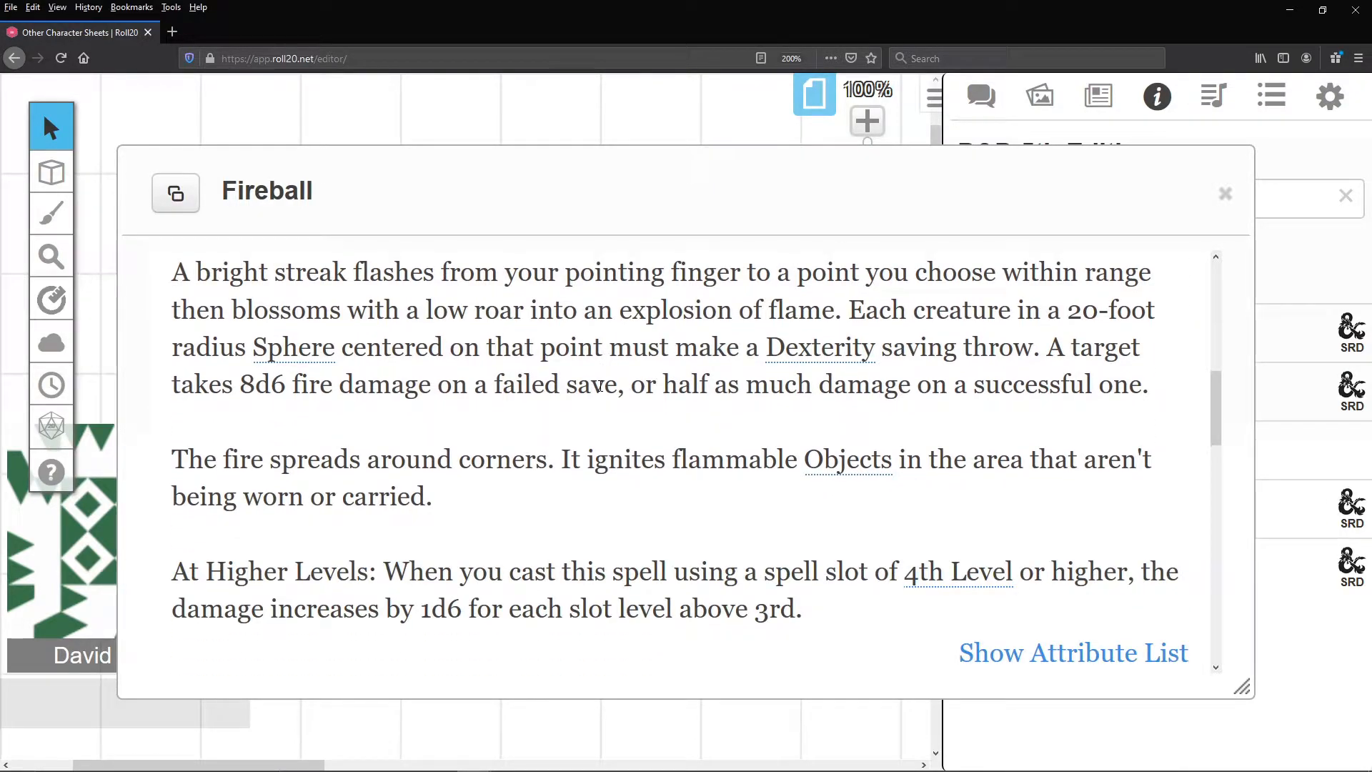
pyautogui.scroll(-10, 600, 384)
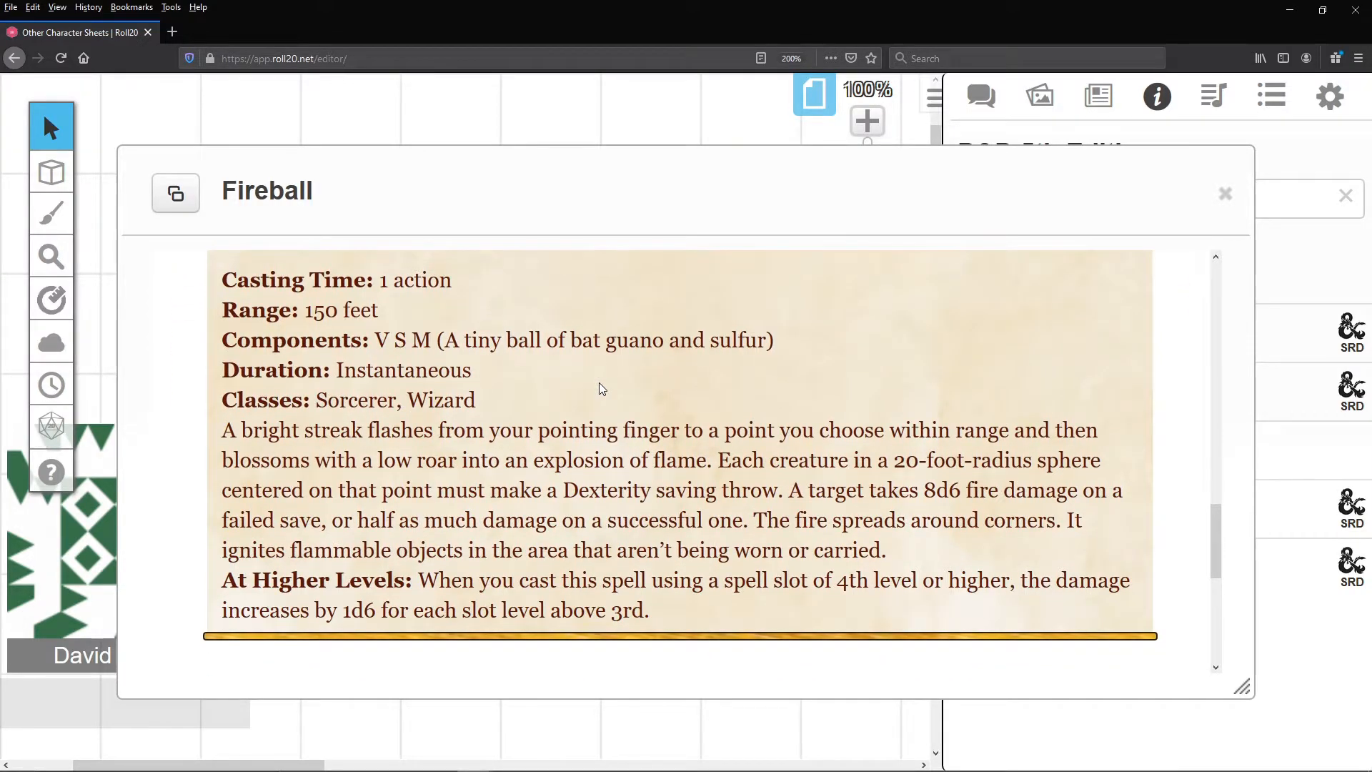
pyautogui.scroll(5, 823, 296)
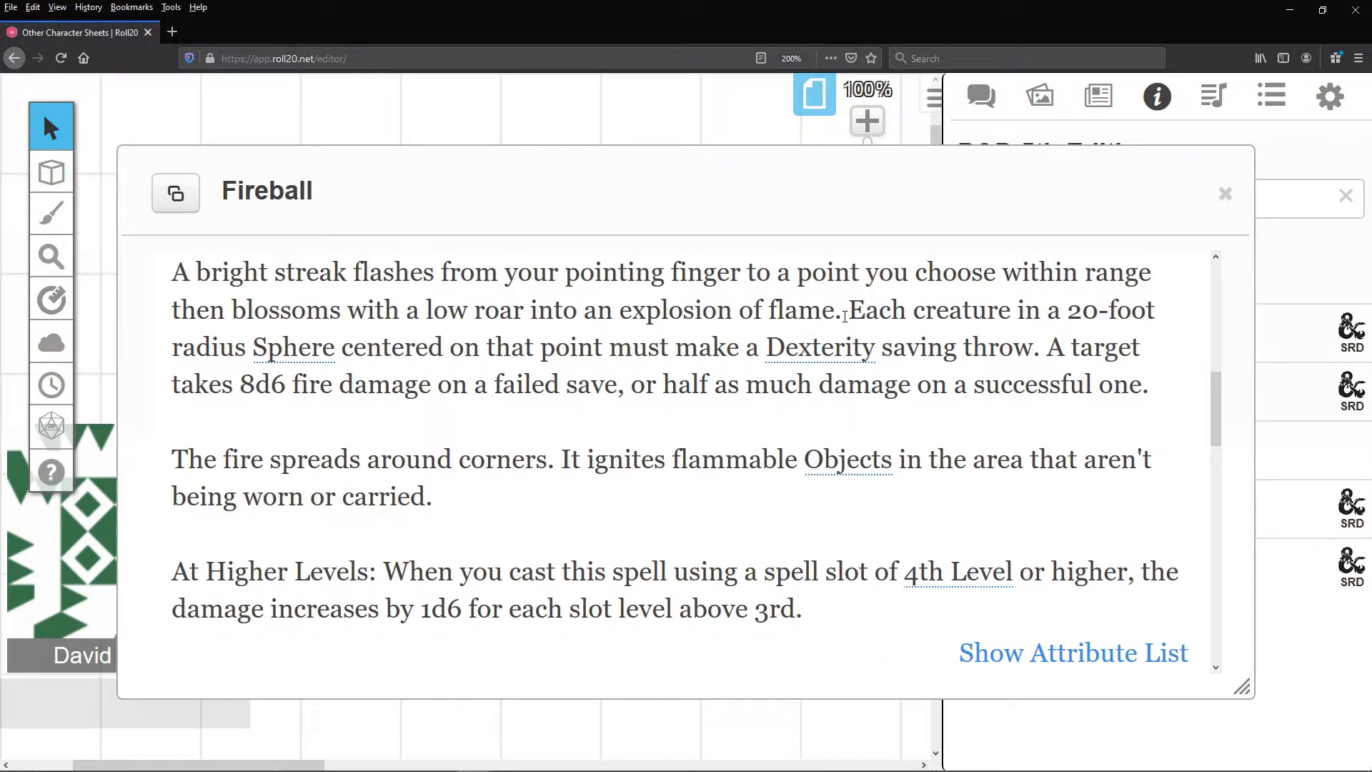
pyautogui.moveTo(854, 312); pyautogui.dragTo(1048, 348)
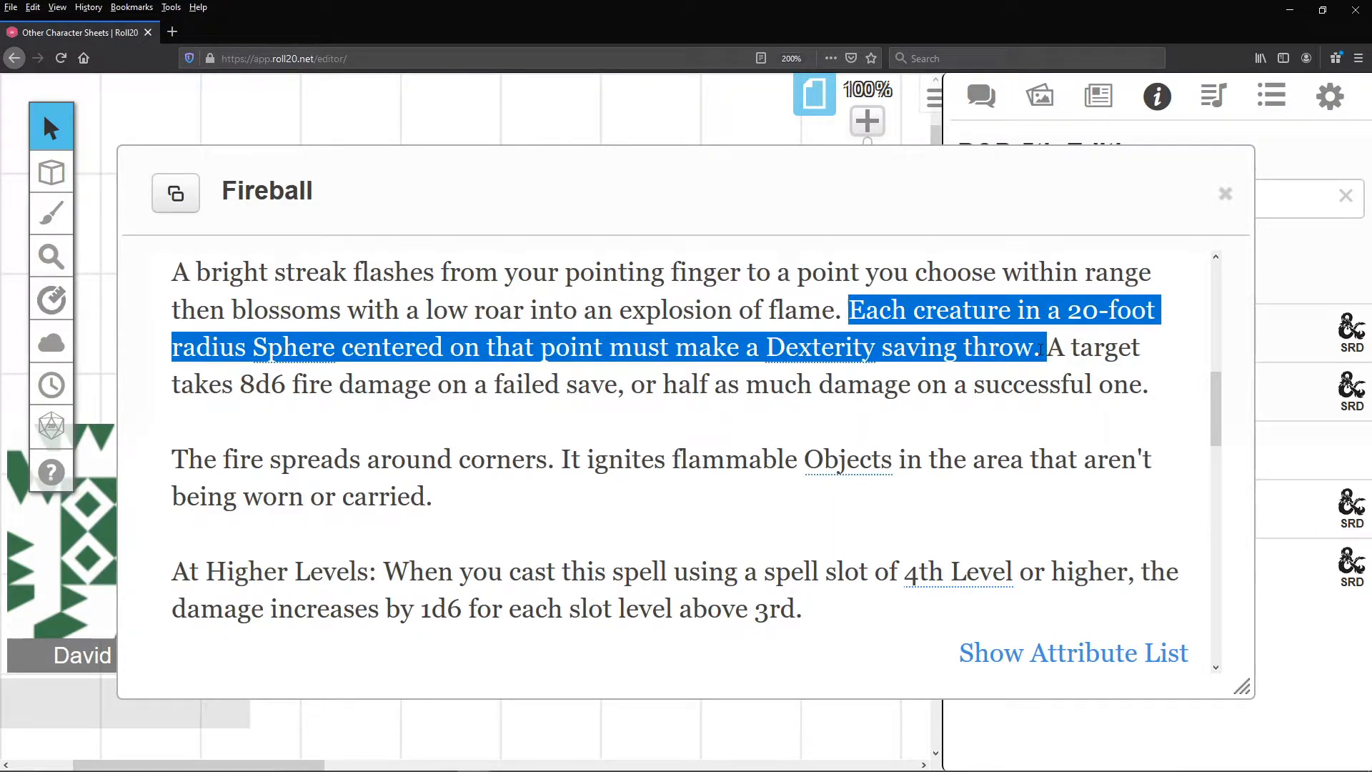
pyautogui.click(1041, 349)
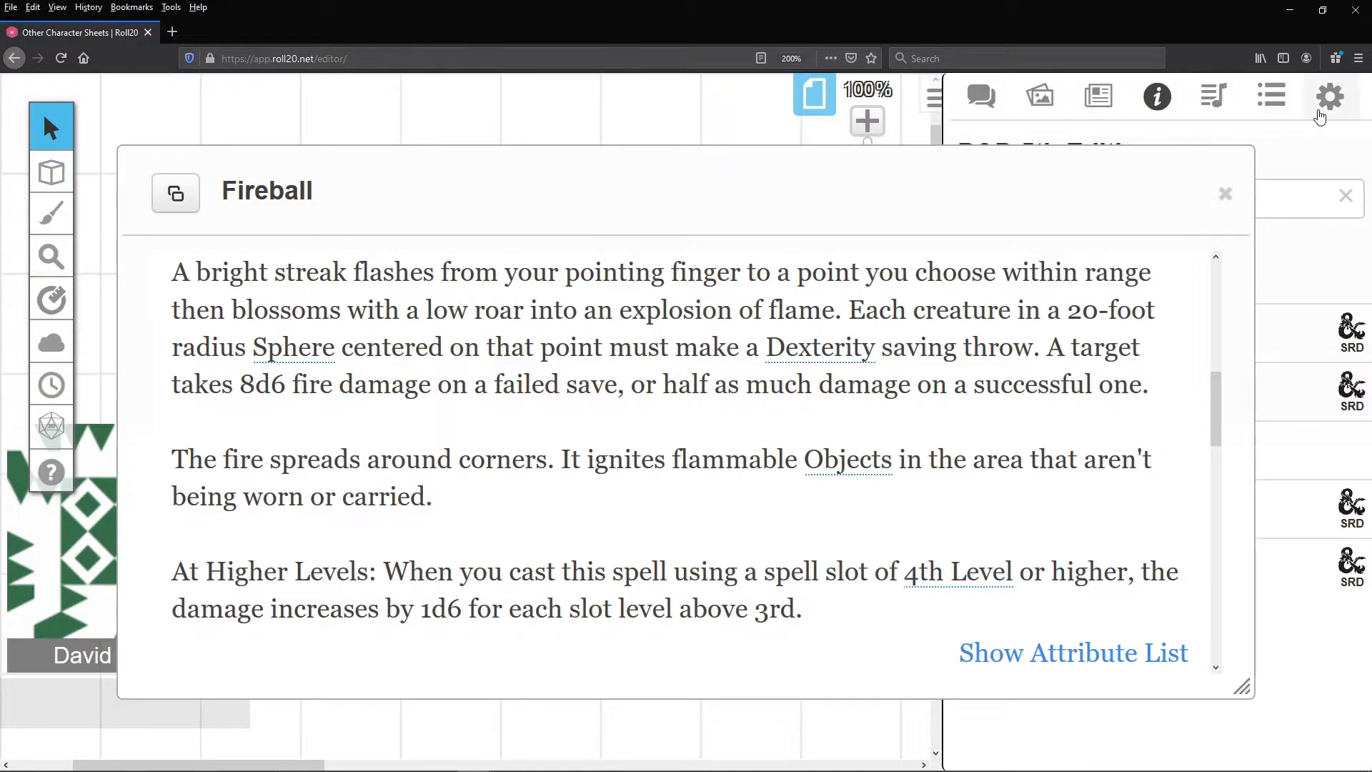
# - Close the Fireball compendium entry and create a new macro named Fireball
pyautogui.click(1274, 104)
pyautogui.click(1226, 194)
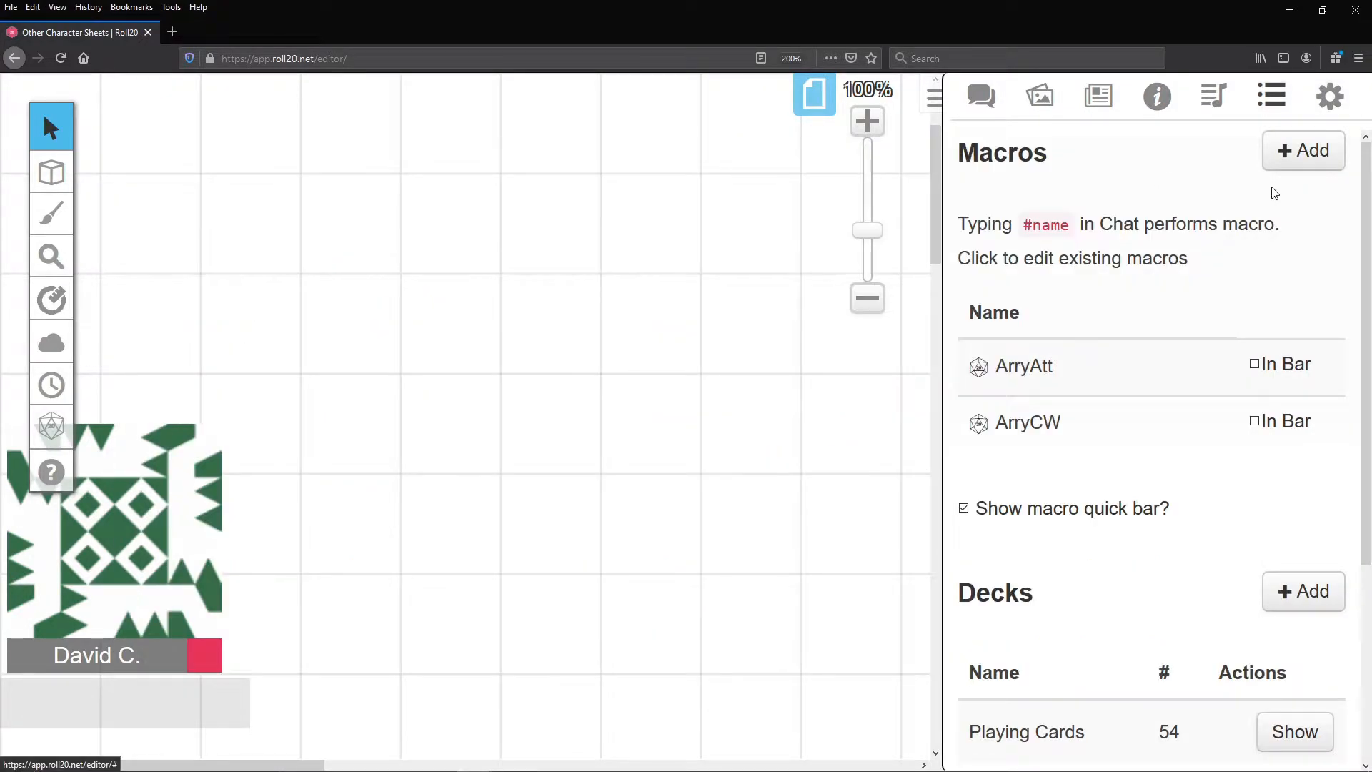
pyautogui.click(1303, 150)
pyautogui.write('Fireball')
# - Enter "/em casts Fireball with a DC 13 Dex saving throw for half damage." as the Fireball macro's first action line
pyautogui.click(637, 419)
pyautogui.write('/')
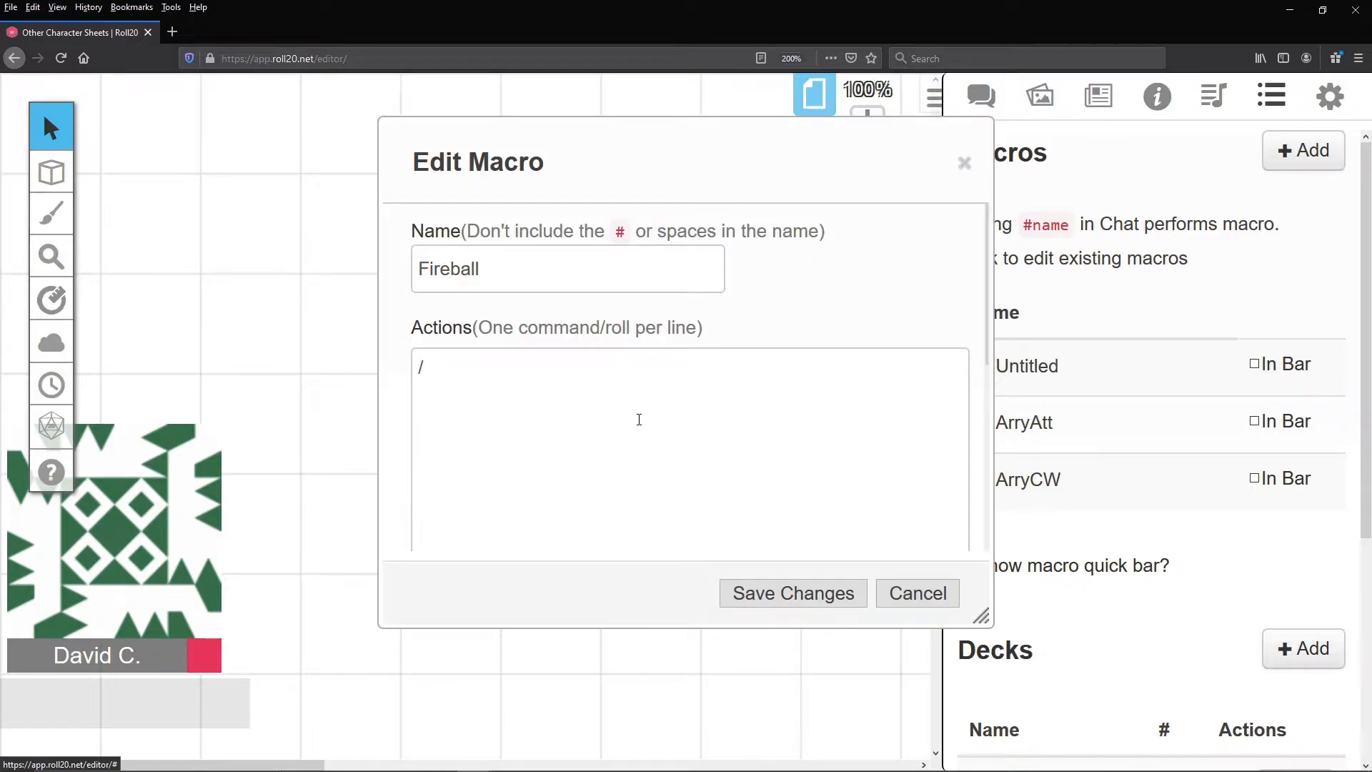
pyautogui.write('em casts Fireball')
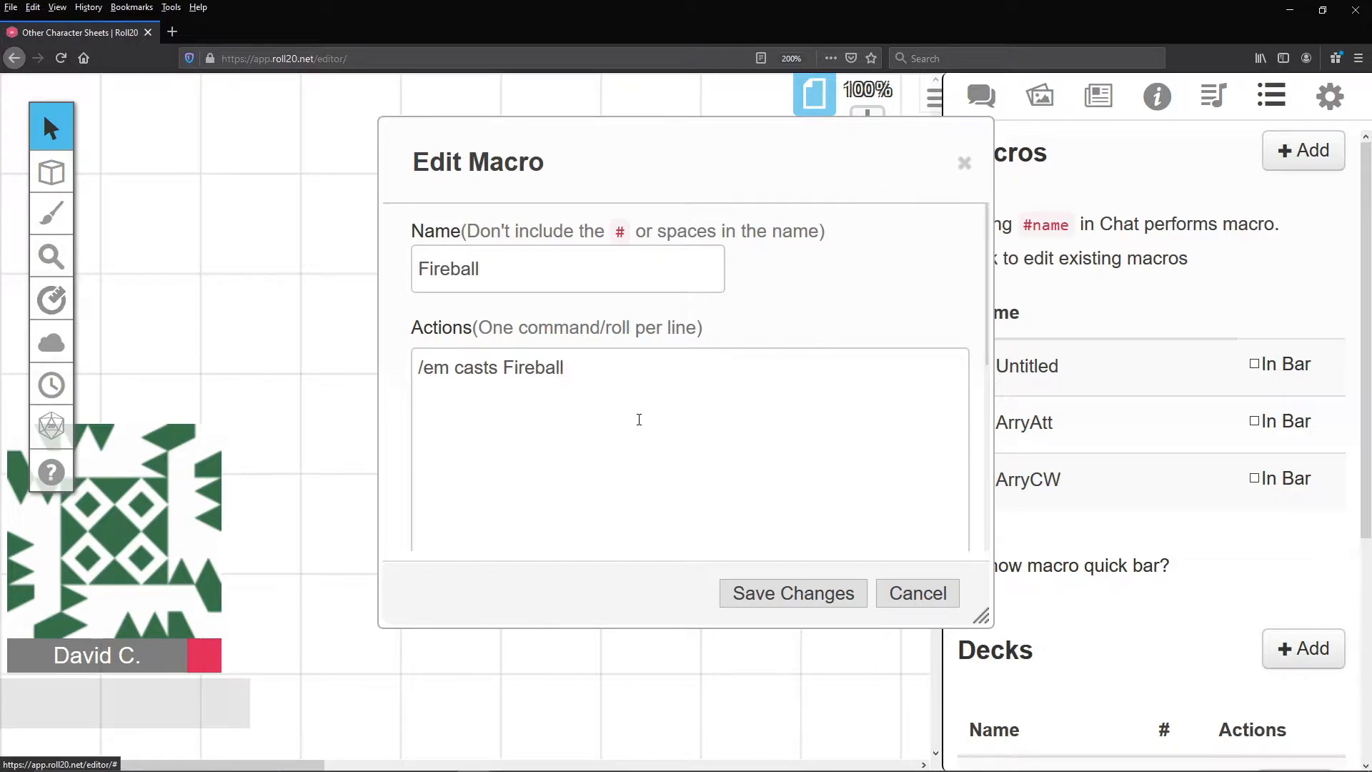
pyautogui.write(' with a DC 13 Dex saving throw f')
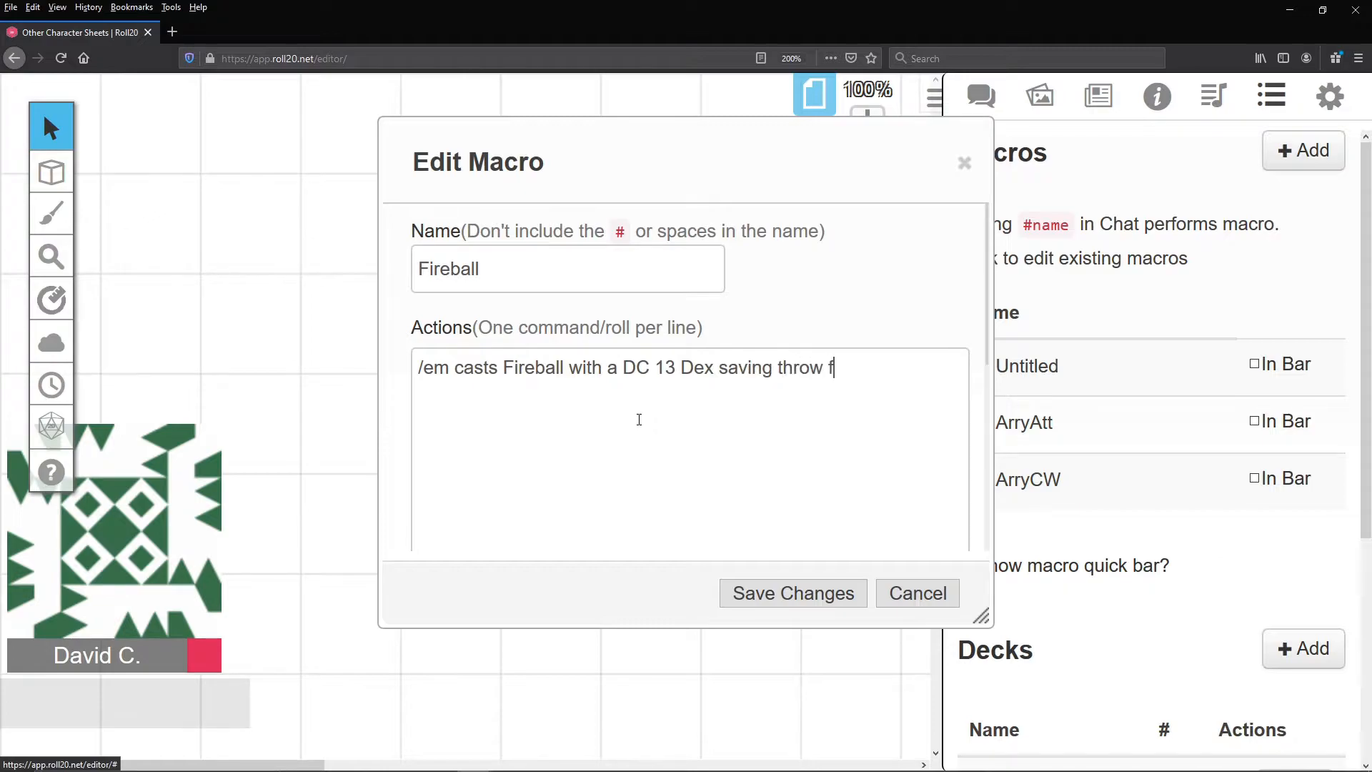
pyautogui.write('or half damage')
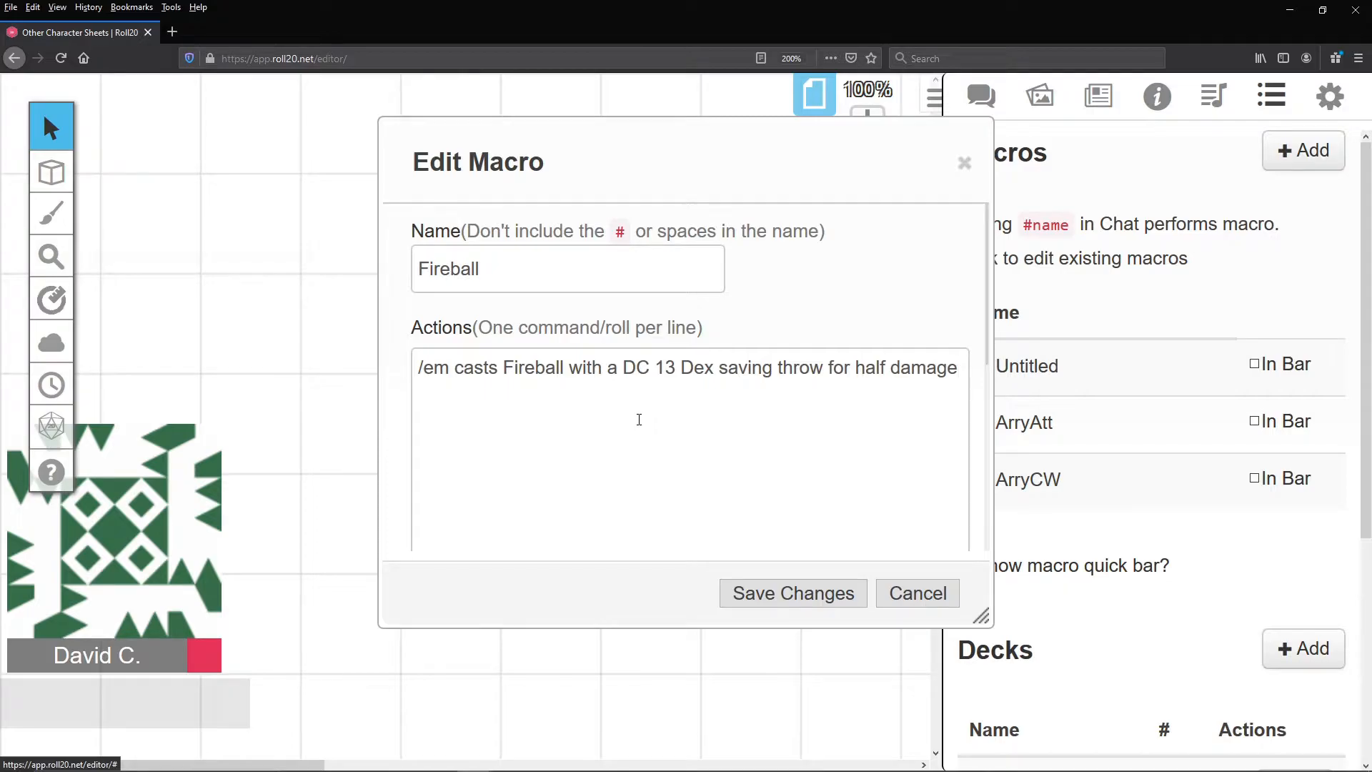
pyautogui.write('.')
# - Add a second "/roll" line labelled "Fire Damage" with a Level query running from "3, 8d6" to "9, 14d6", one extra d6 per level
pyautogui.write('/ro')
pyautogui.write('Level |')
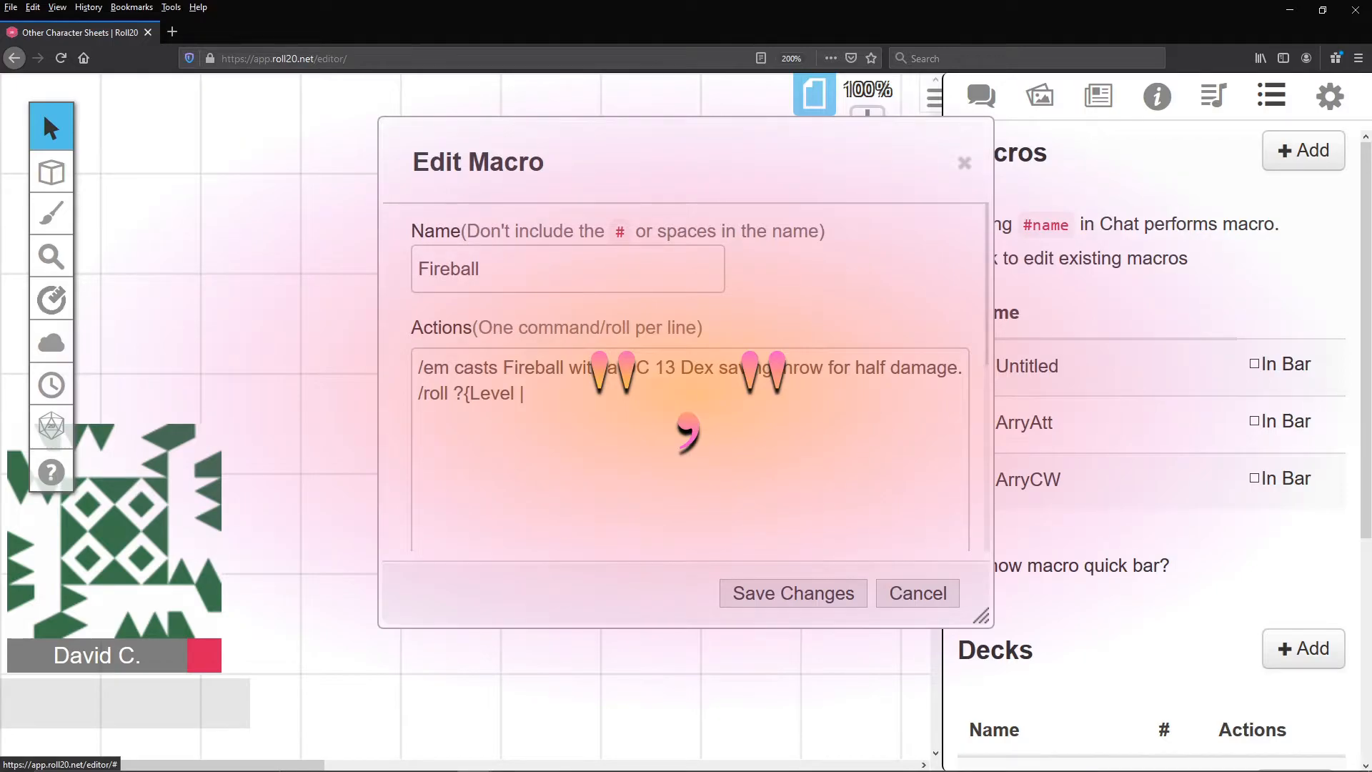
pyautogui.write('3,')
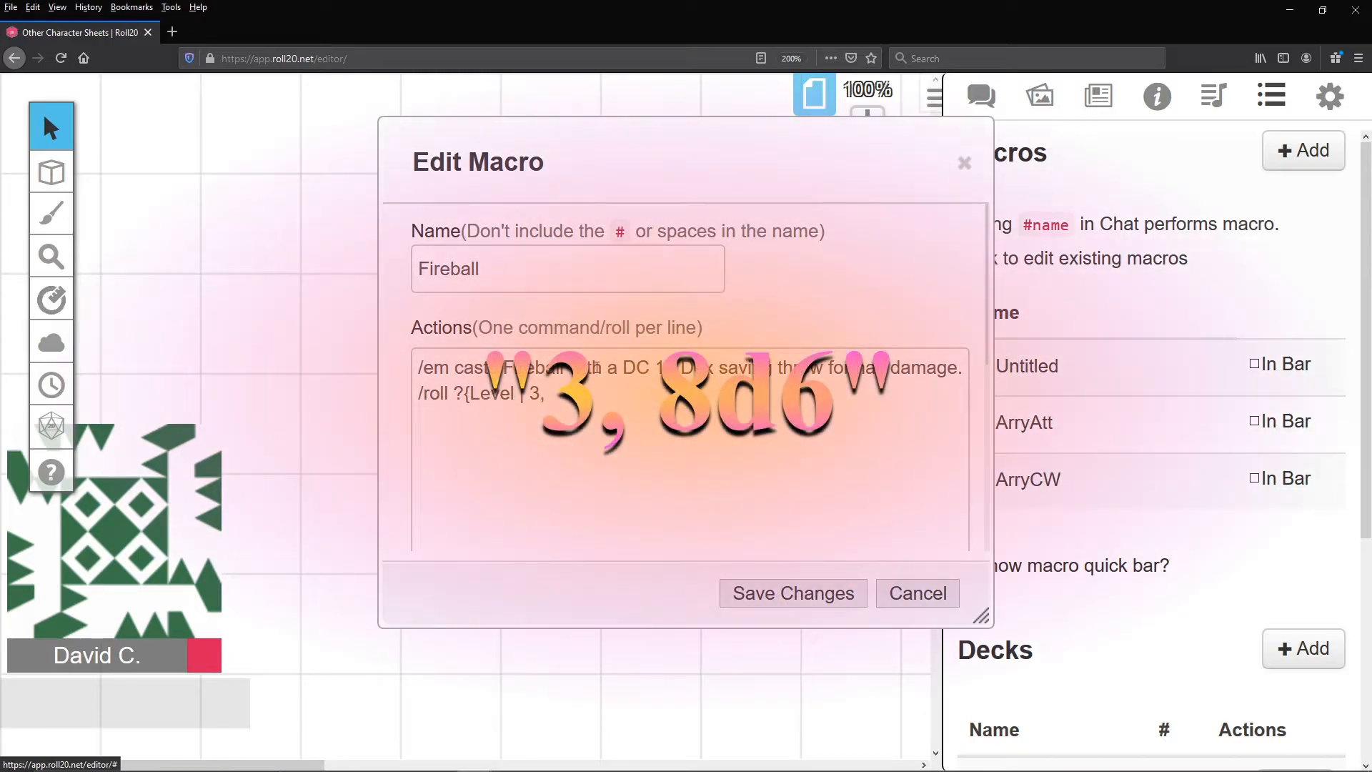
pyautogui.write(' 8d6')
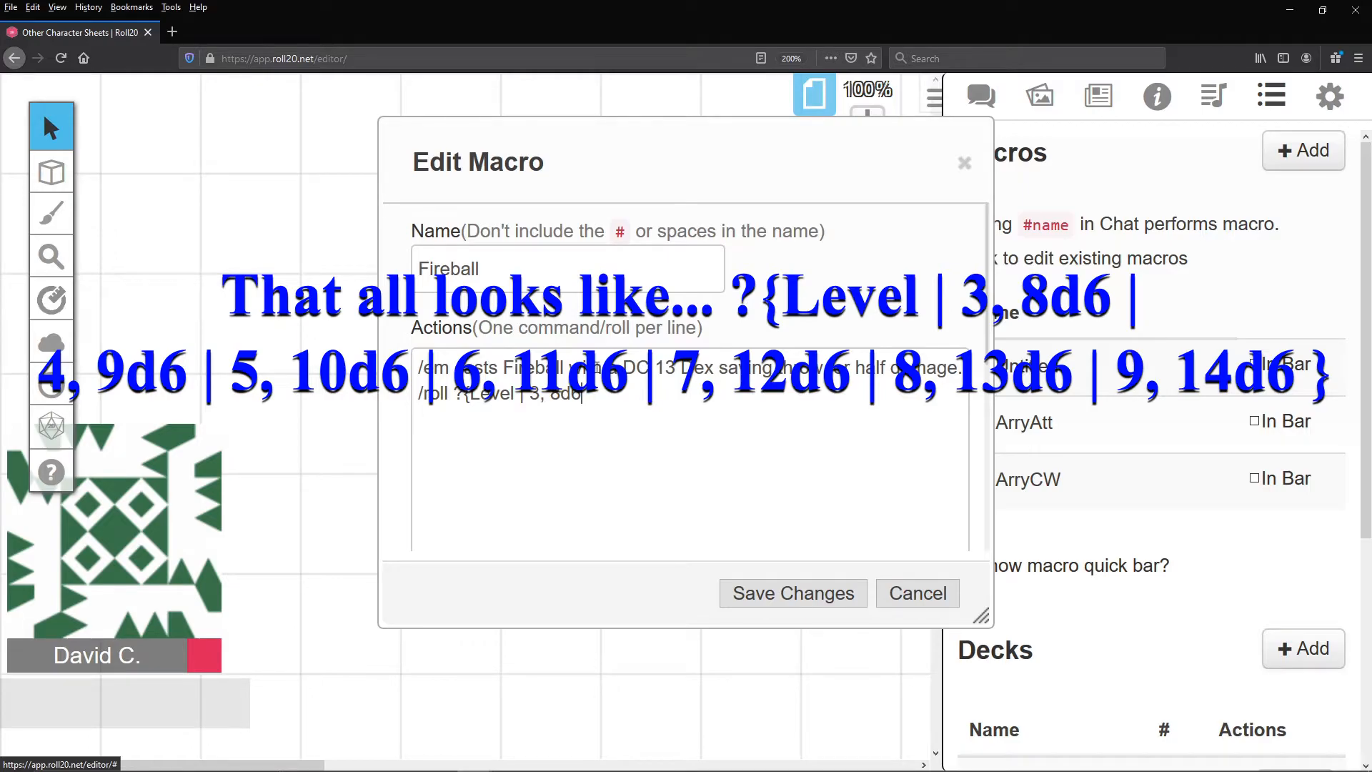
pyautogui.write('| 4, 9d6 | 5, 10d6 | 6, 11d6 | 7, 12d6 | 8, 13d6 | 9, 14d6 } Fire Damage')
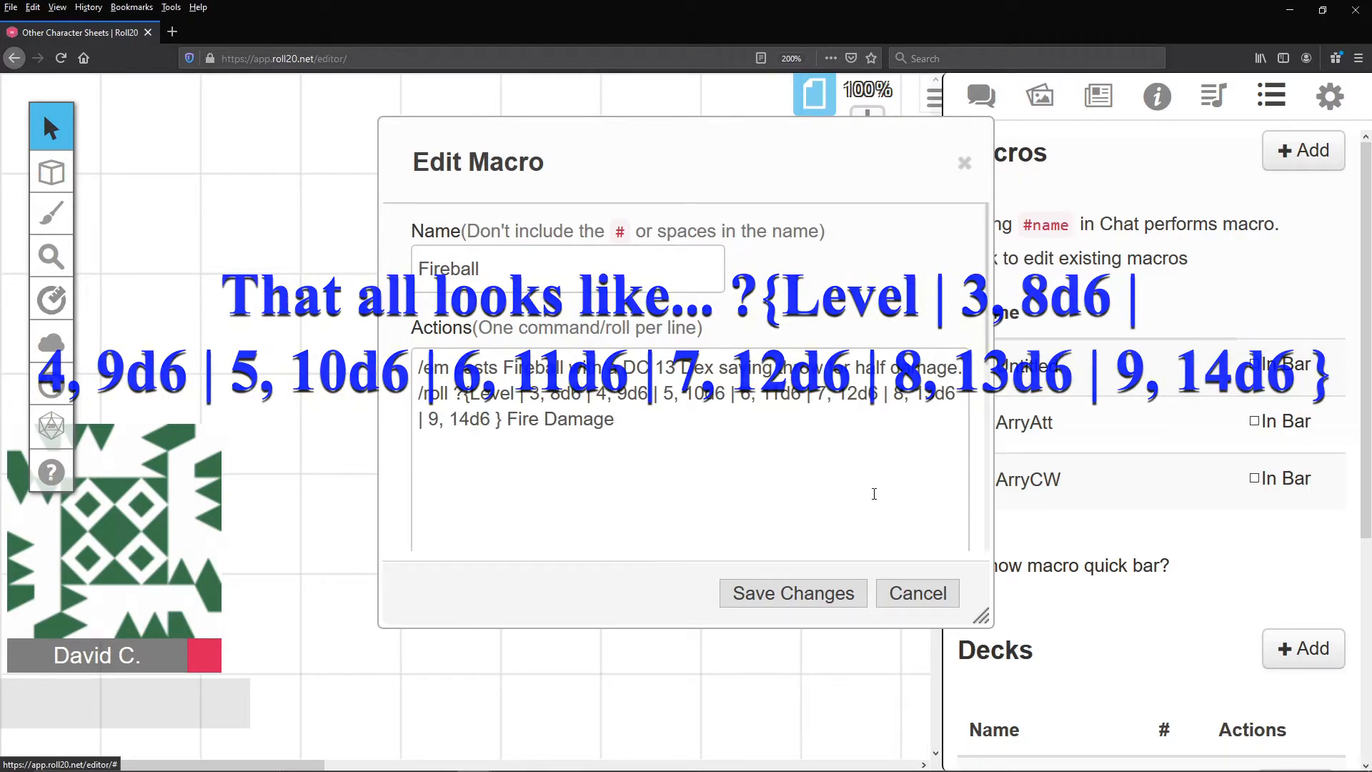
# - Test the Fireball macro at Level 9 and view the roll in the chat
pyautogui.scroll(-4, 872, 490)
pyautogui.click(893, 322)
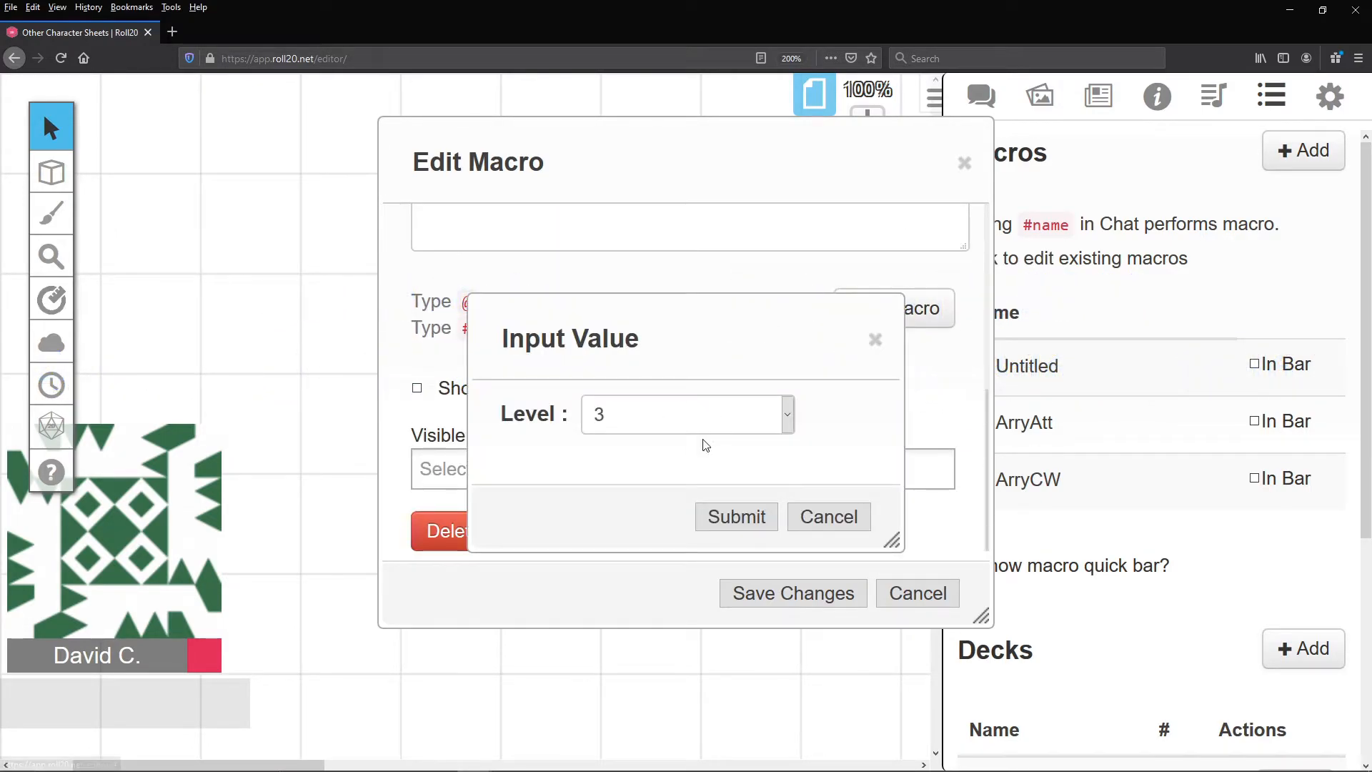
pyautogui.click(775, 414)
pyautogui.click(649, 649)
pyautogui.click(738, 520)
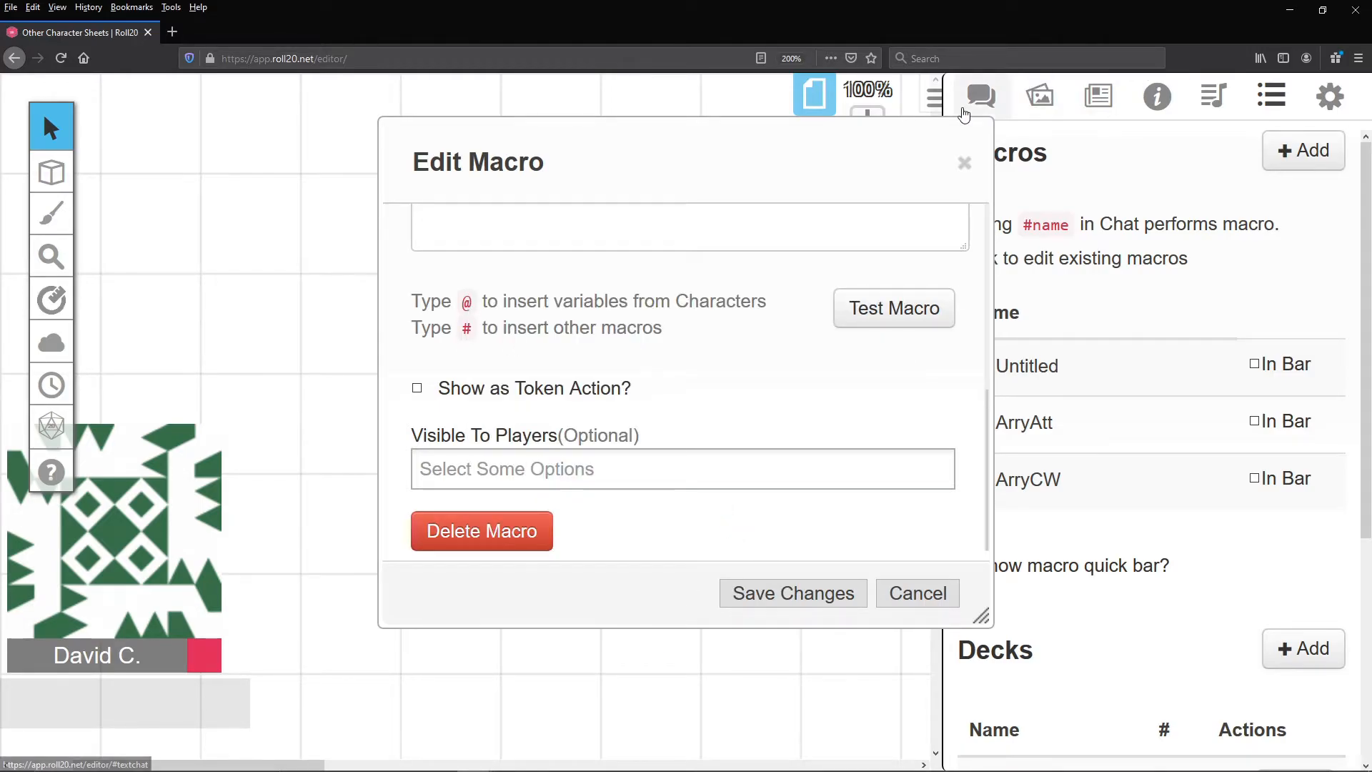
pyautogui.click(981, 95)
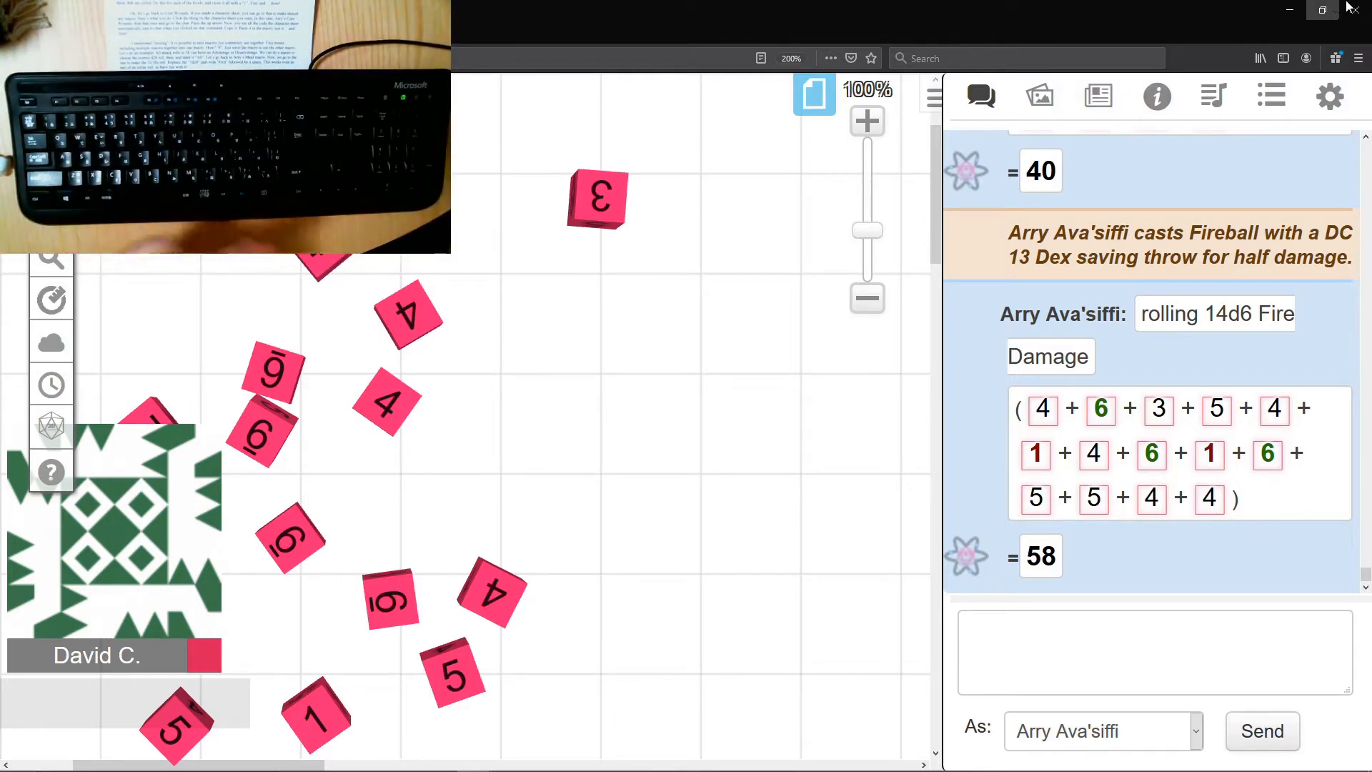
# - Cast Cure Wounds from the character sheet at spell level 2 and view the output in the chat
pyautogui.click(1099, 100)
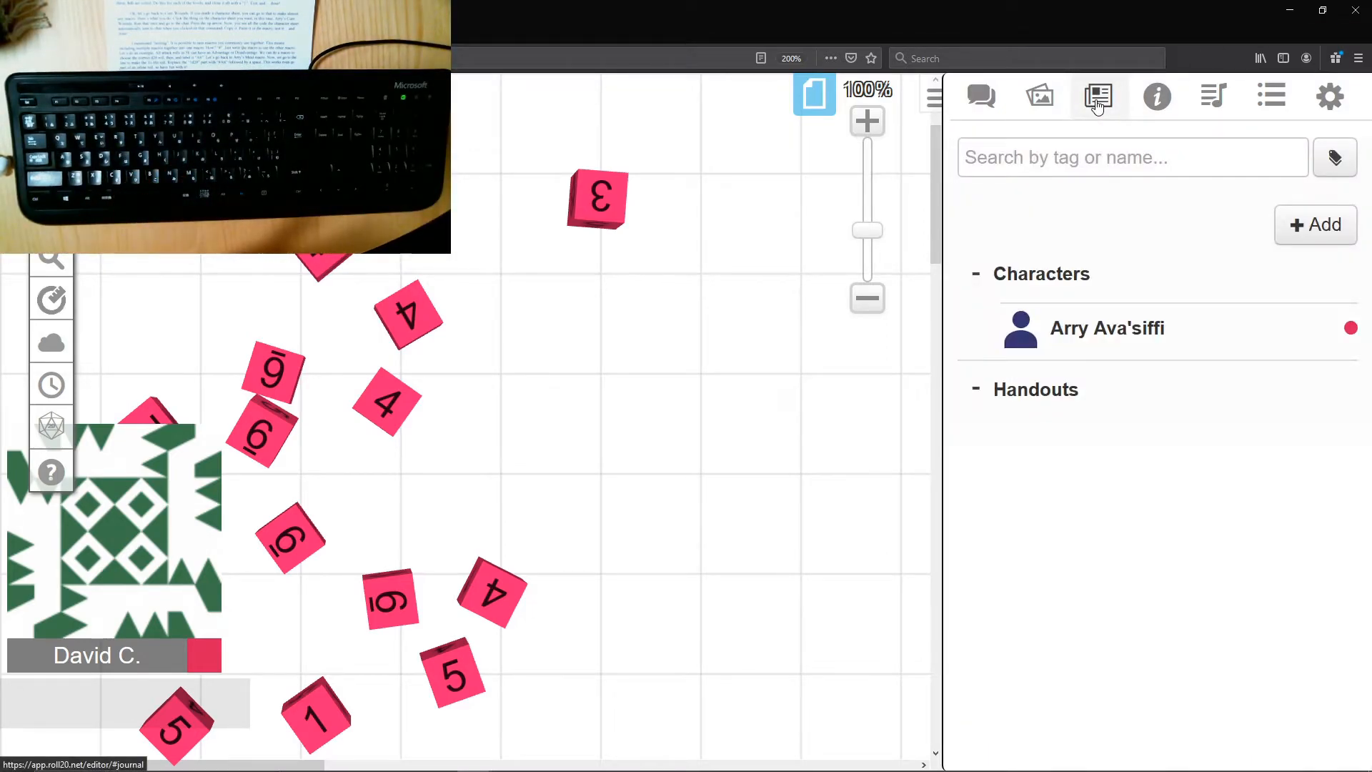
pyautogui.click(1109, 328)
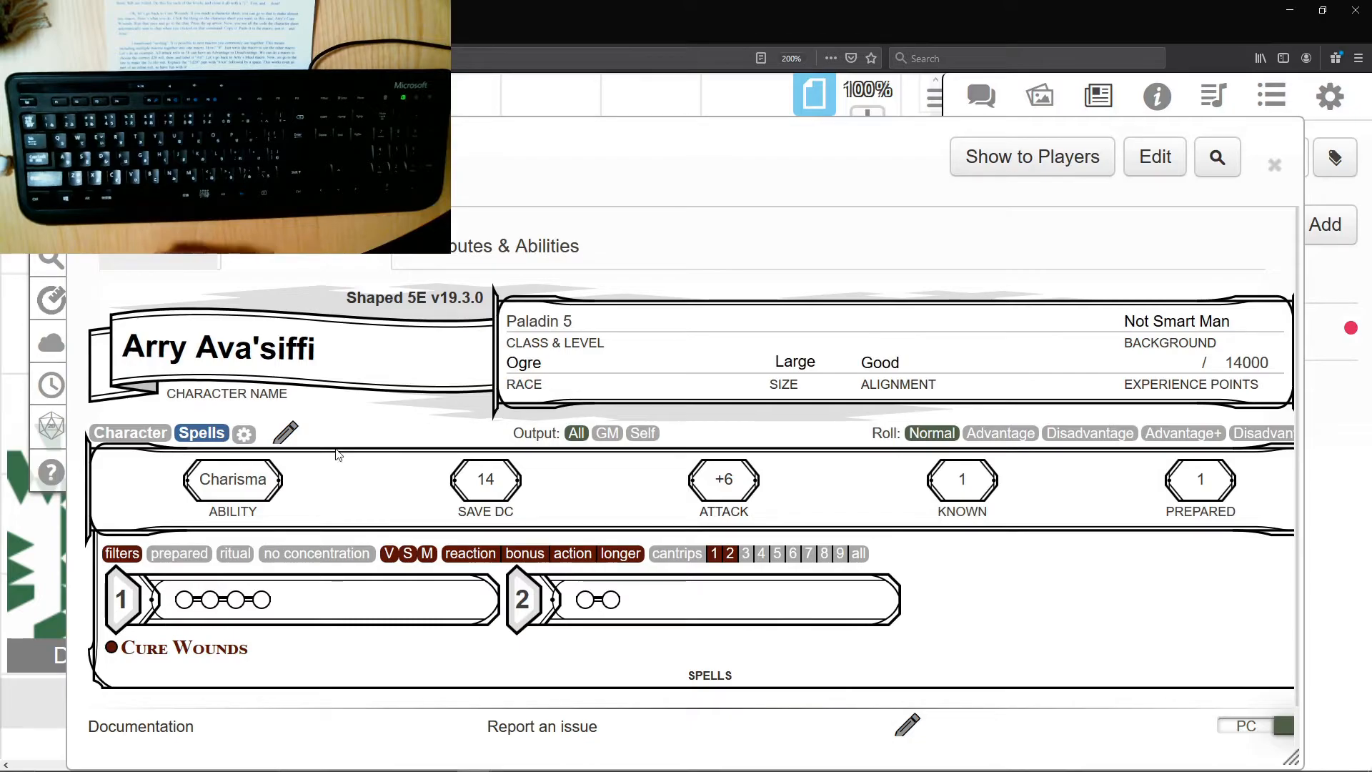
pyautogui.moveTo(205, 655)
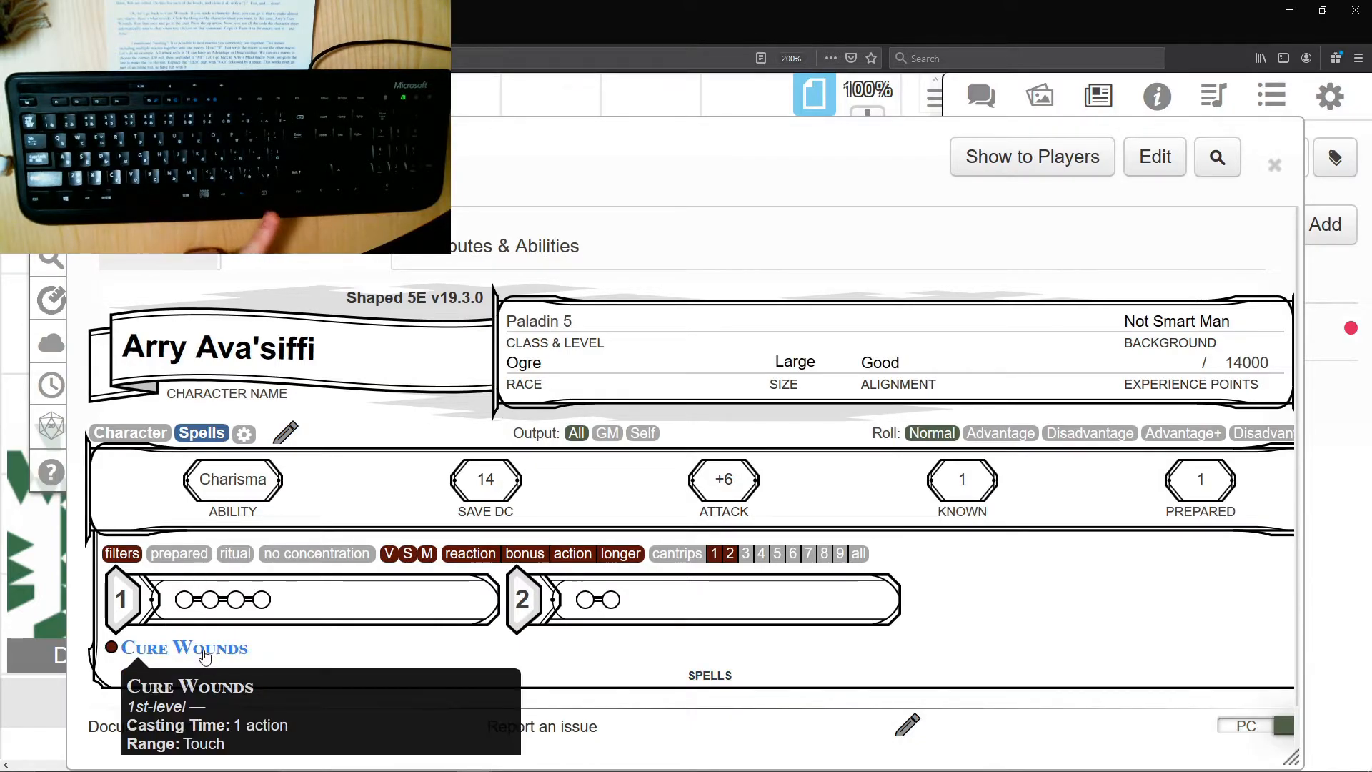
pyautogui.click(205, 651)
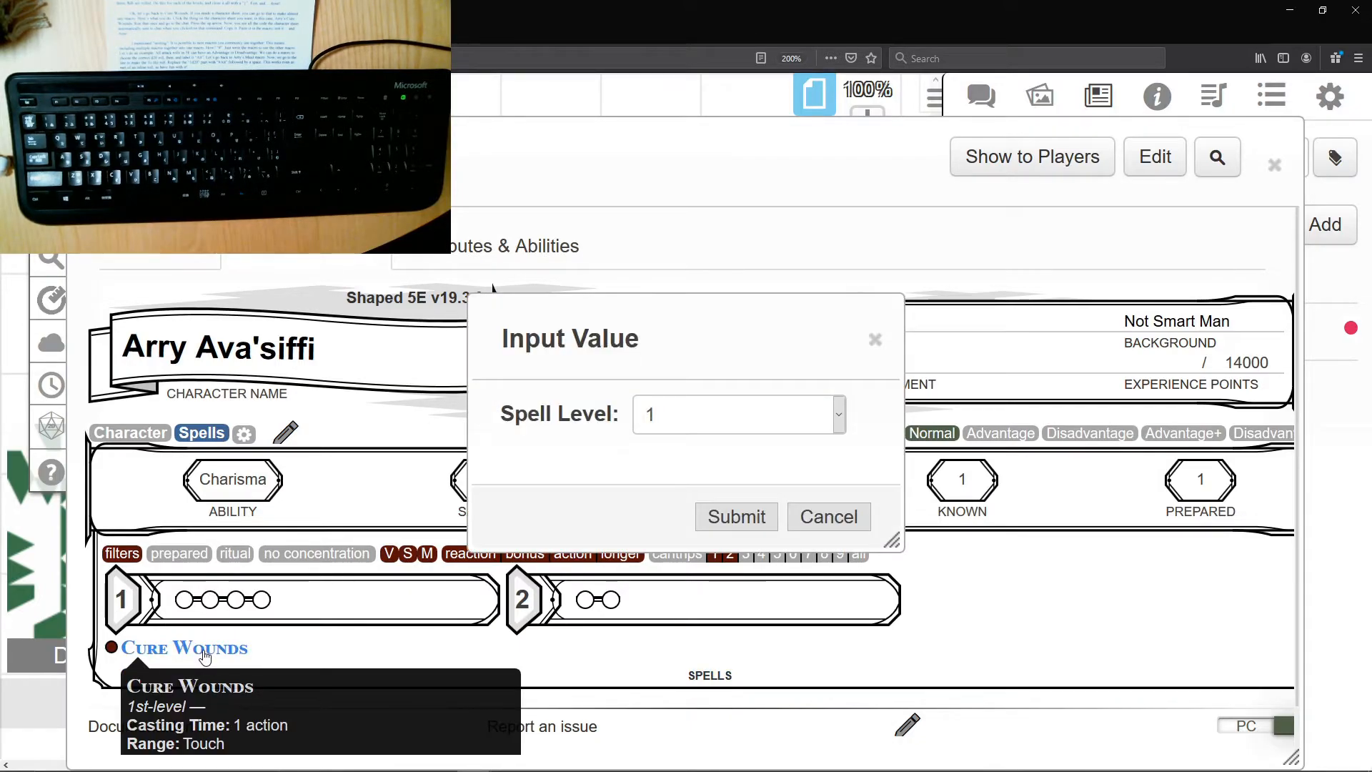
pyautogui.click(744, 422)
pyautogui.click(726, 481)
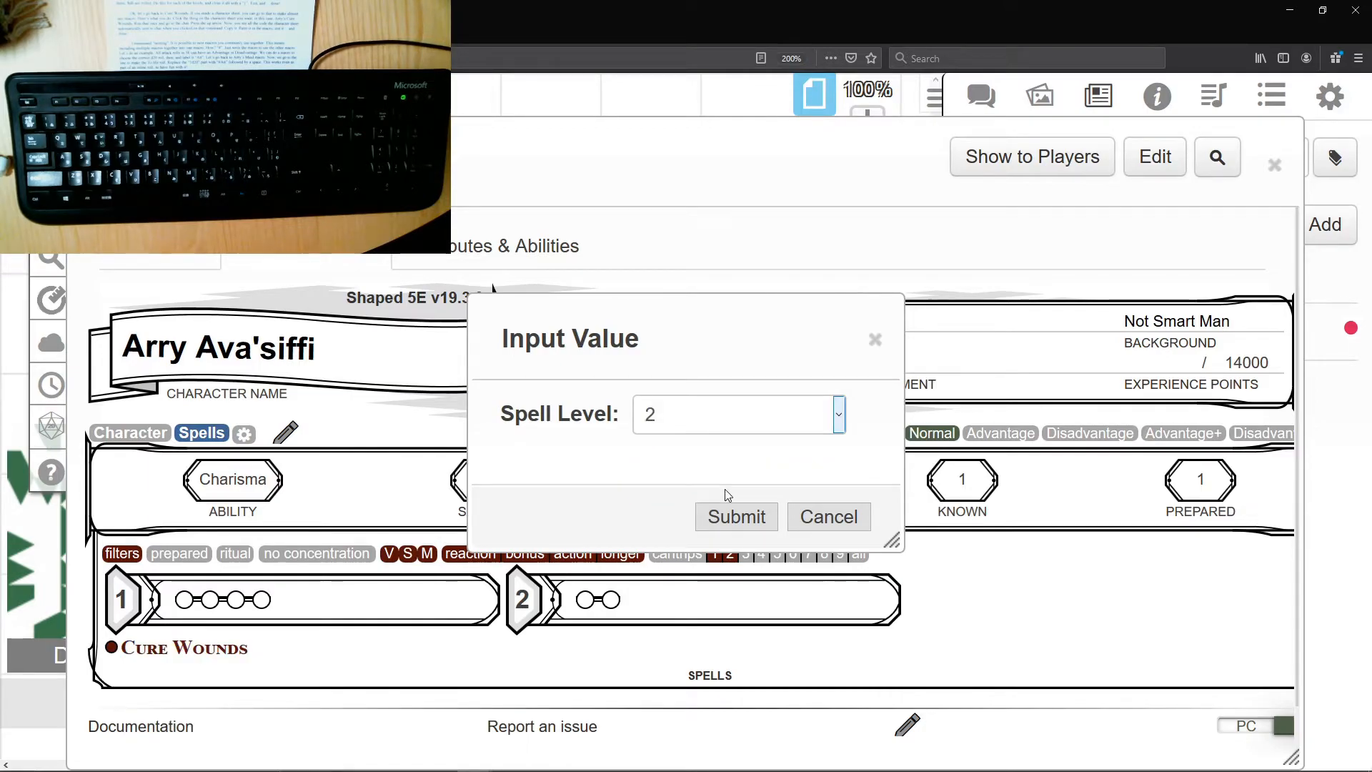
pyautogui.click(739, 516)
pyautogui.click(983, 108)
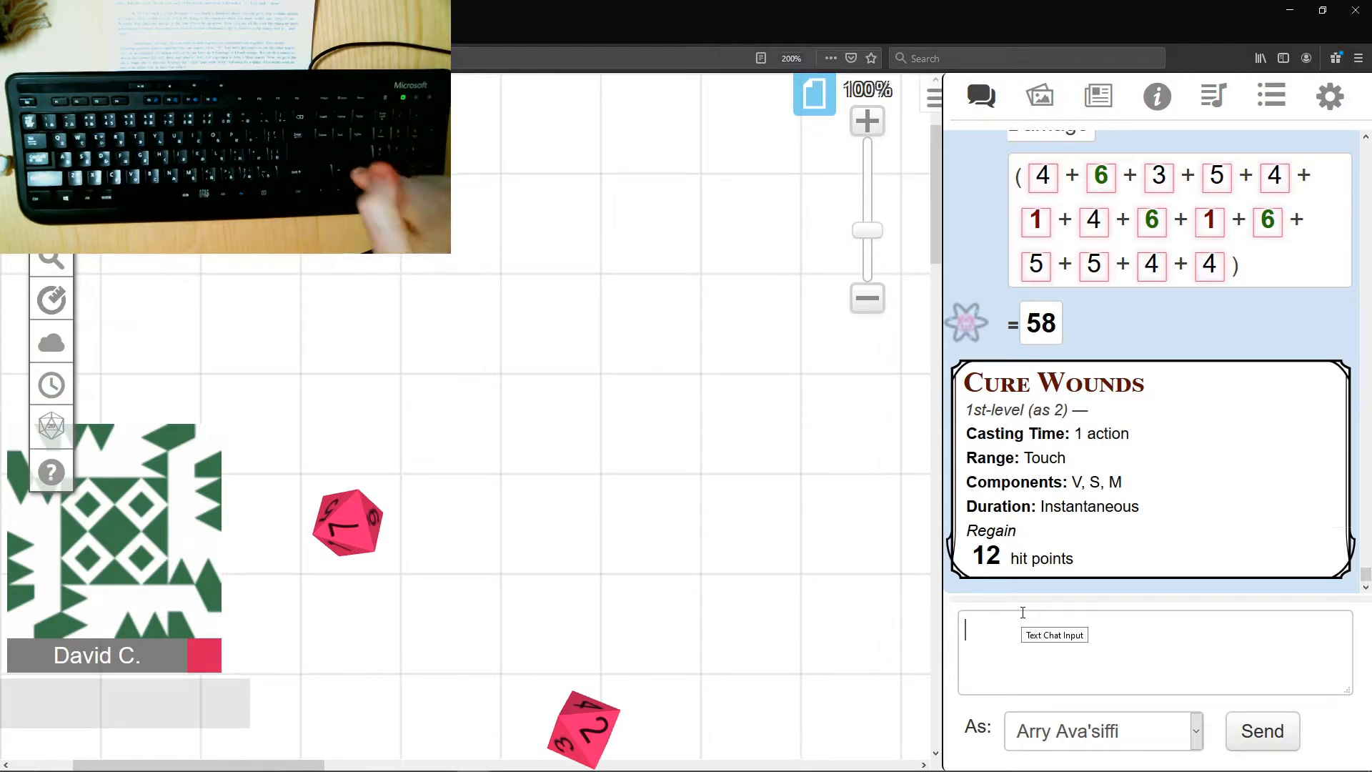
# - Recall the sheet's Cure Wounds command in the chat input, cut it, and paste it into the ArryCW macro's actions as the healing roll
pyautogui.press('Up')
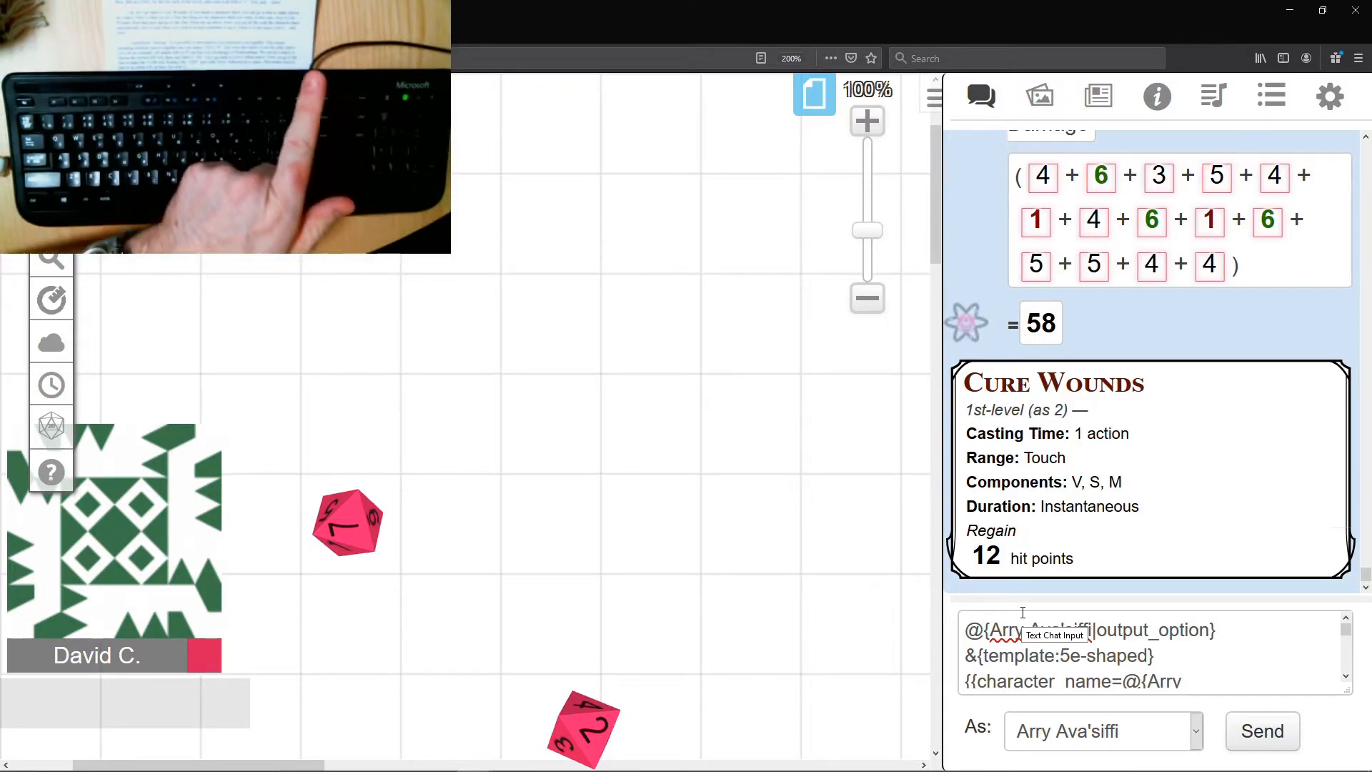
pyautogui.hotkey('ctrl', 'a')
pyautogui.hotkey('ctrl', 'x')
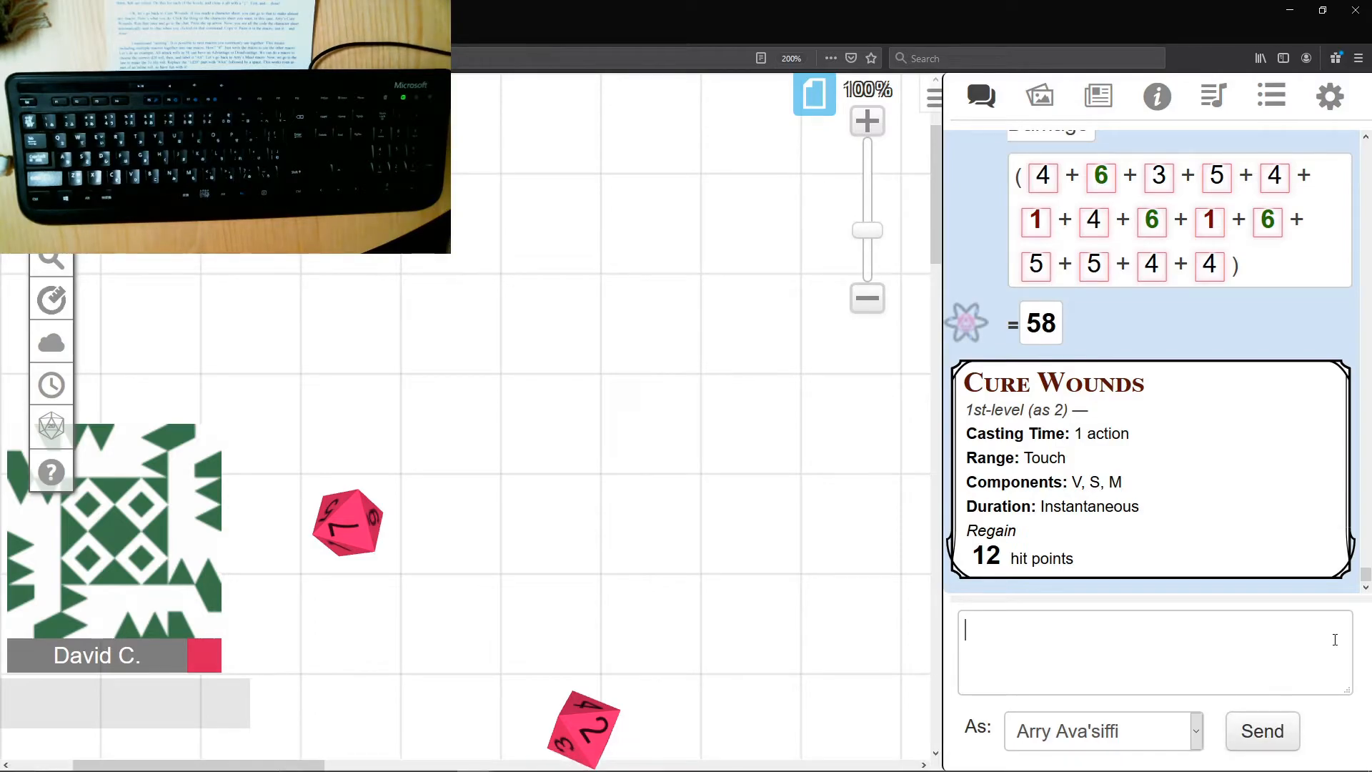
pyautogui.click(1271, 95)
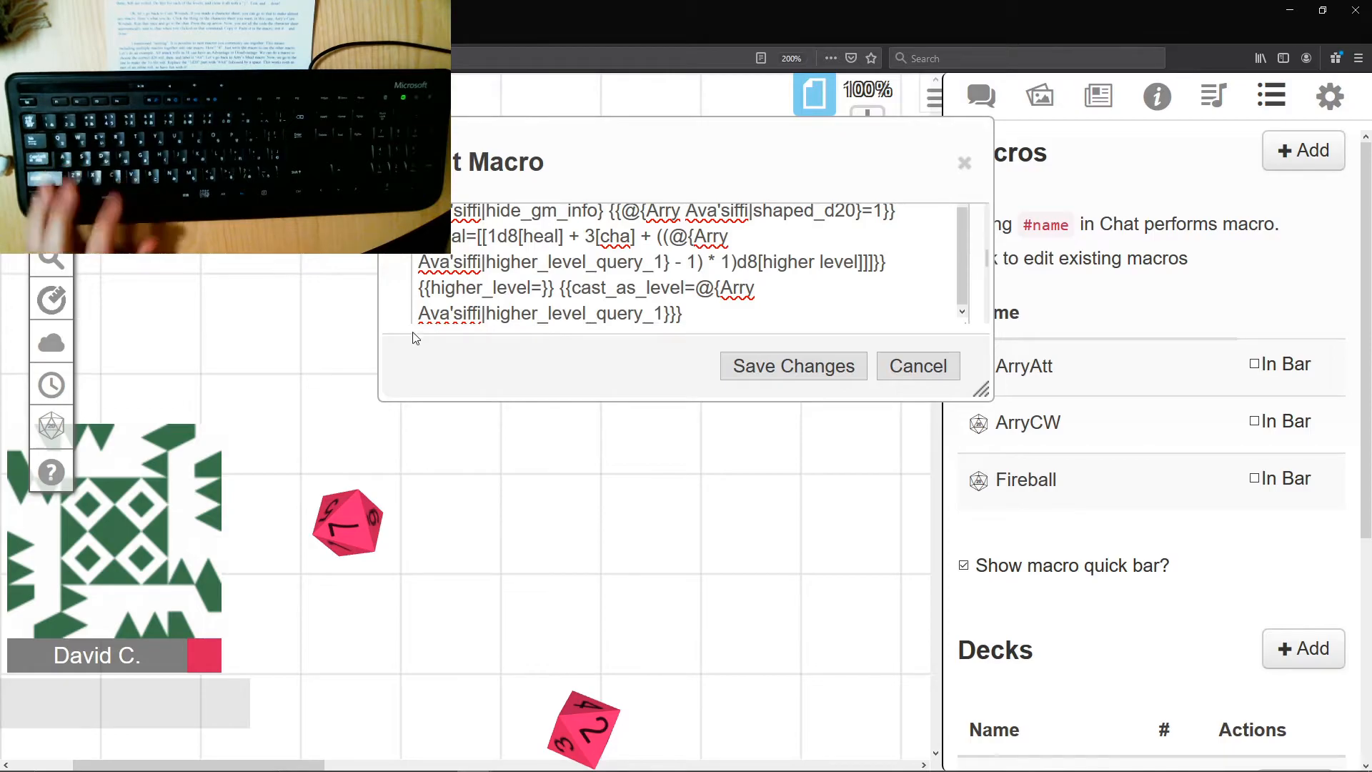
# - Test the revised ArryCW macro with a Spell Level of 2 and check the chat output
pyautogui.scroll(-1, 949, 284)
pyautogui.scroll(-3, 949, 285)
pyautogui.scroll(2, 873, 284)
pyautogui.click(876, 297)
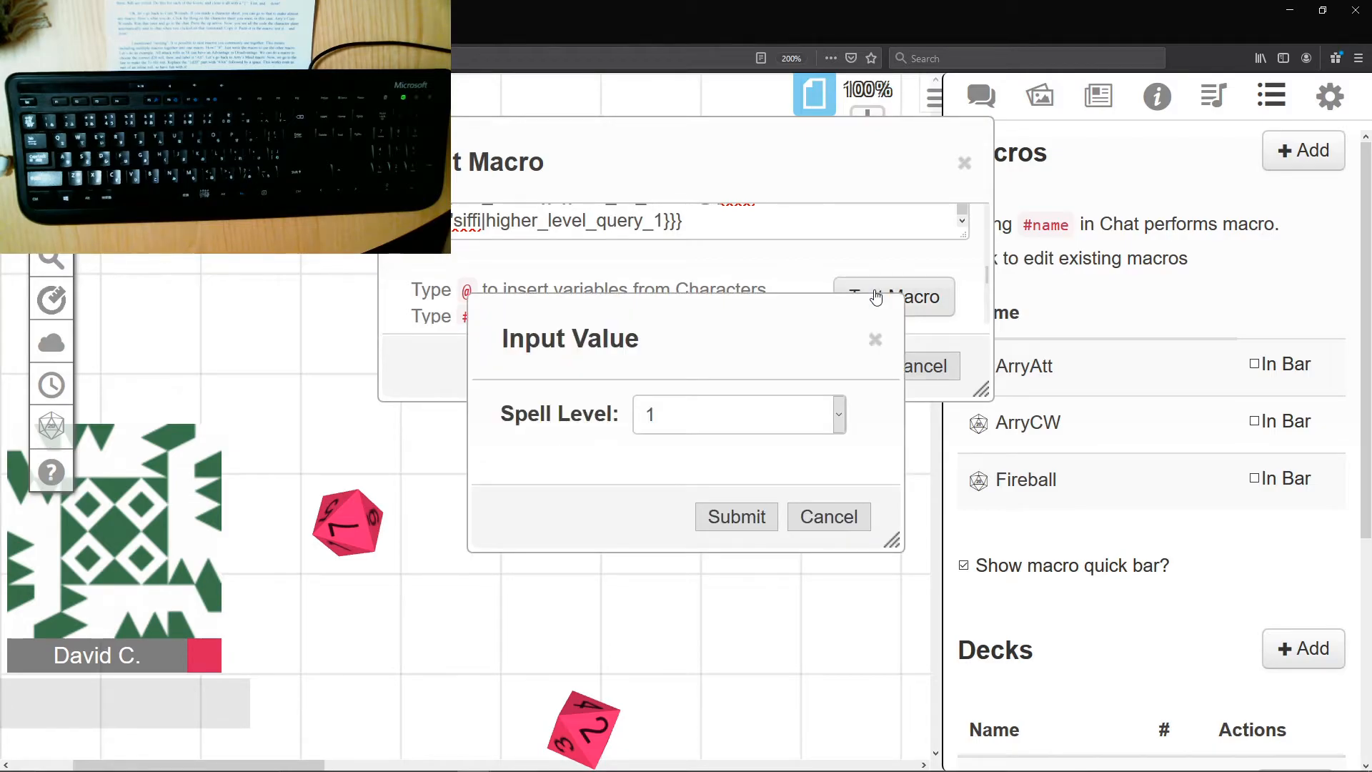
pyautogui.click(771, 426)
pyautogui.click(740, 484)
pyautogui.click(741, 516)
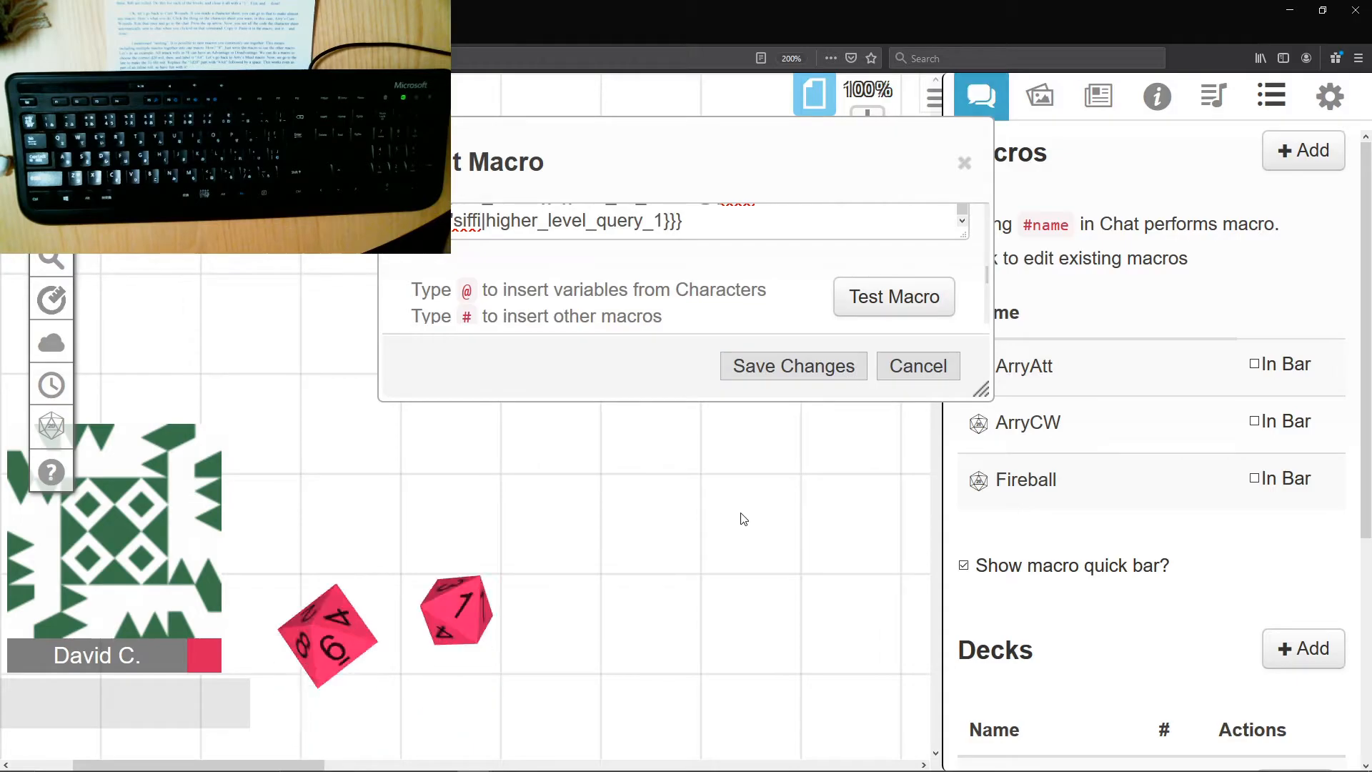
pyautogui.click(1004, 118)
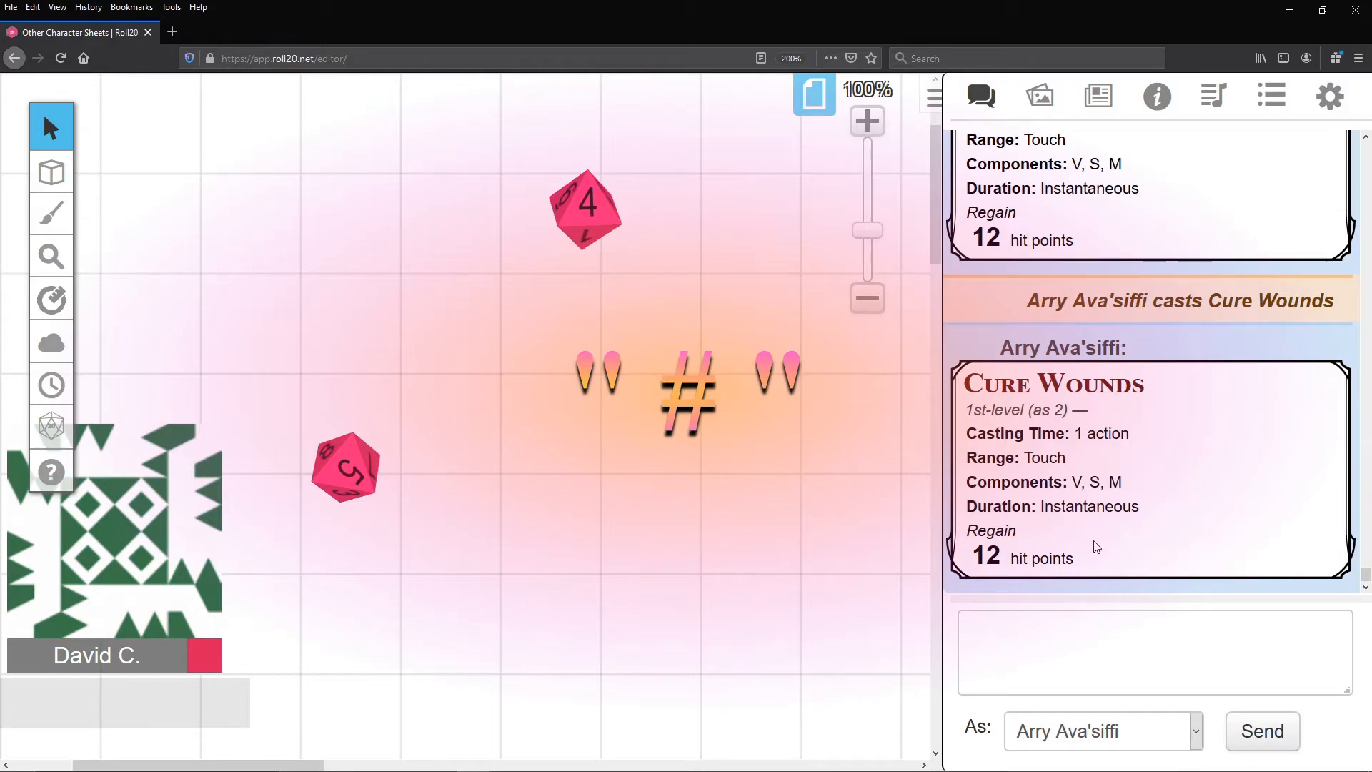
# - Create and save a macro named Att with the action "?{Attack | With Advantage, 2d20kh1 | With Disadvantage, 2d20kl1 | Normally, 1d20 }"
pyautogui.click(1264, 102)
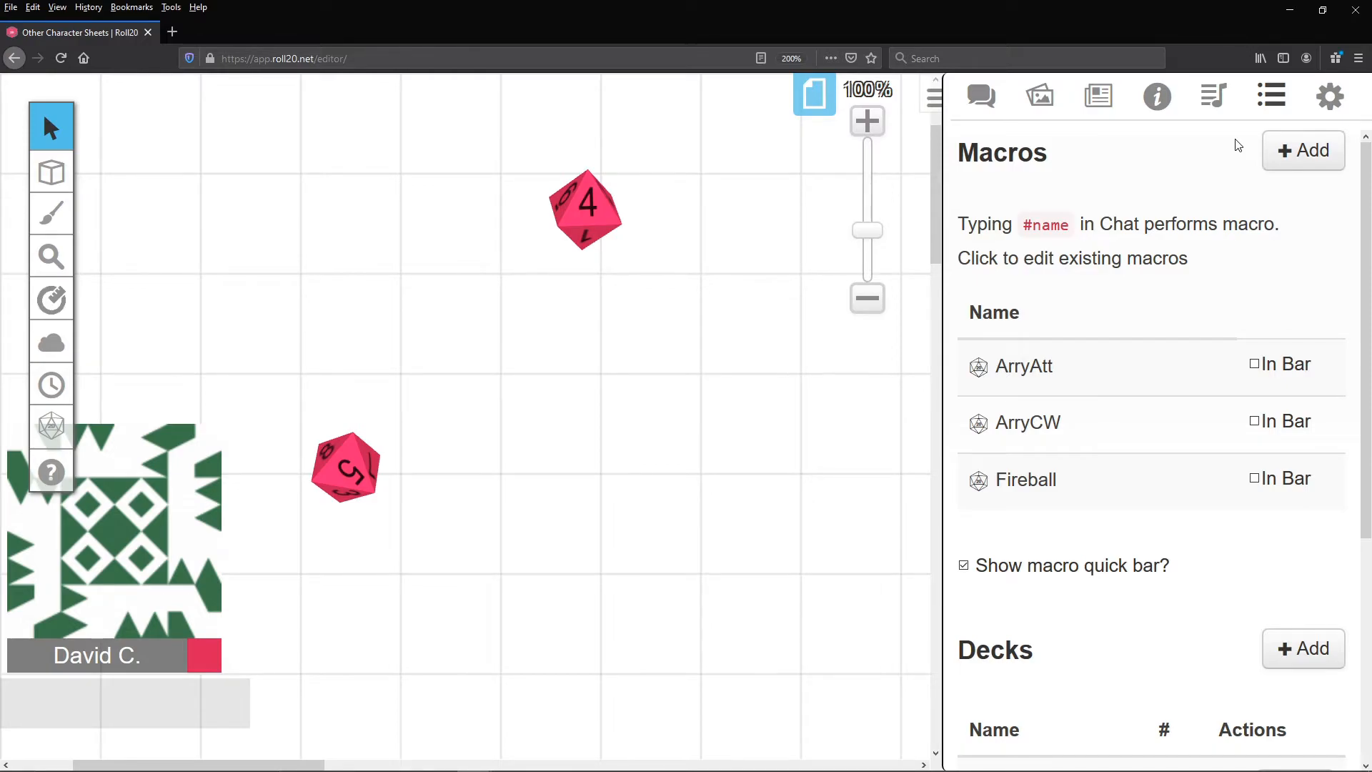
pyautogui.click(1303, 150)
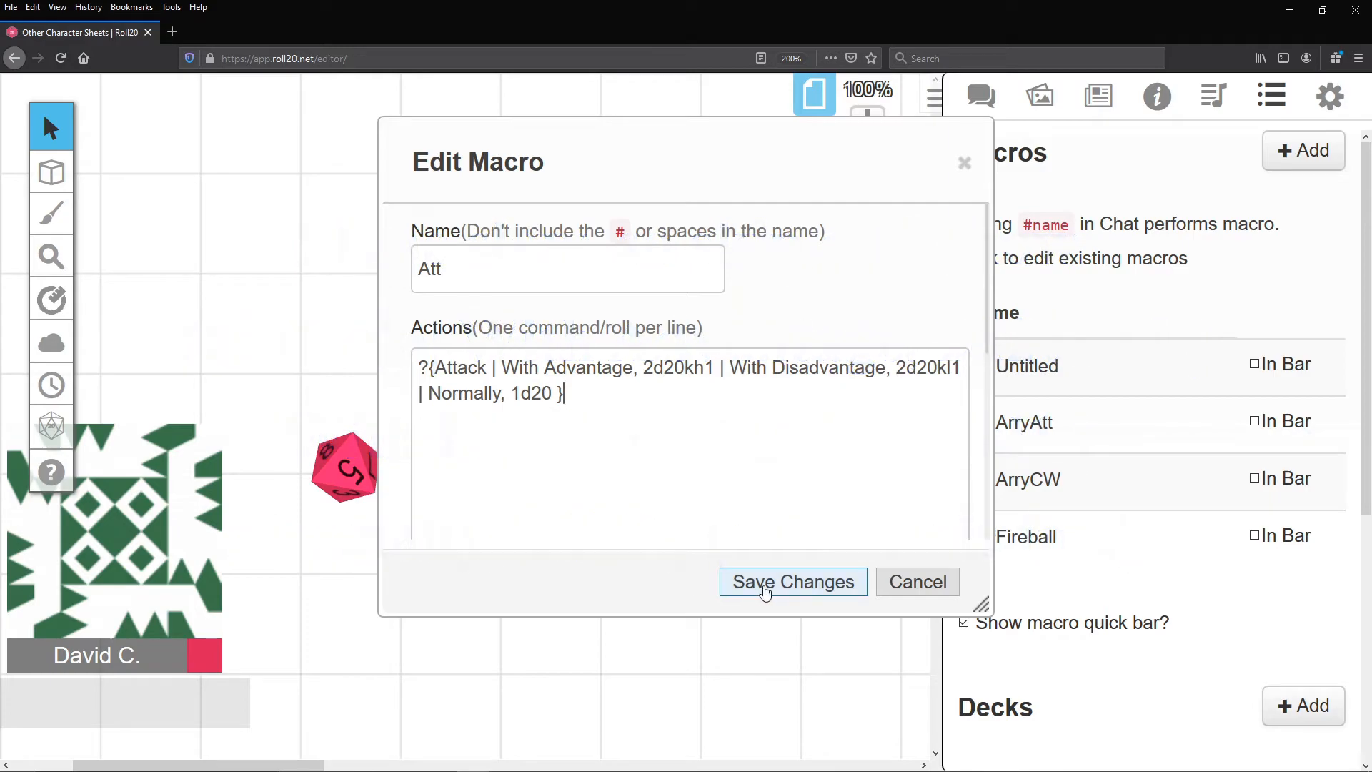
pyautogui.click(746, 581)
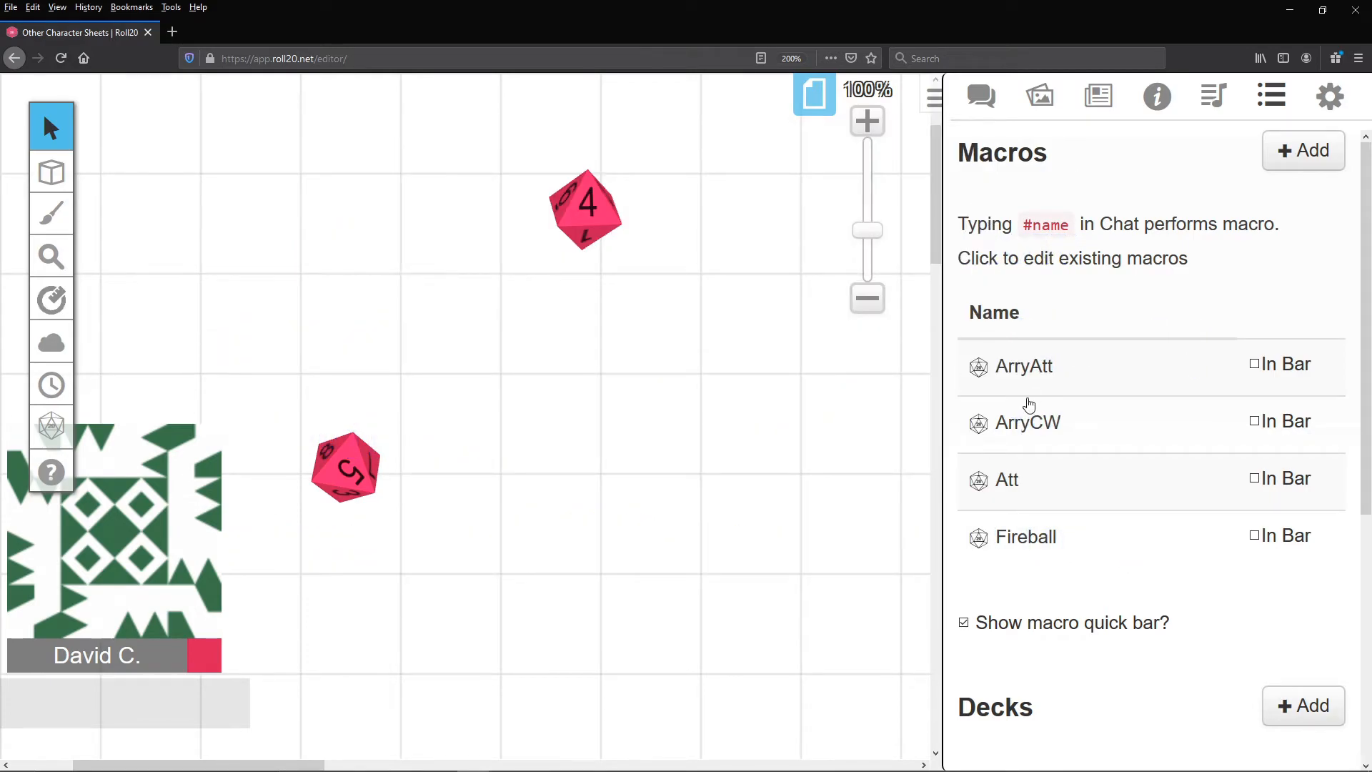
# - Replace the attack die in the ArryAtt macro with a reference to the Att macro so the line reads "/r #Att +8"
pyautogui.click(1033, 370)
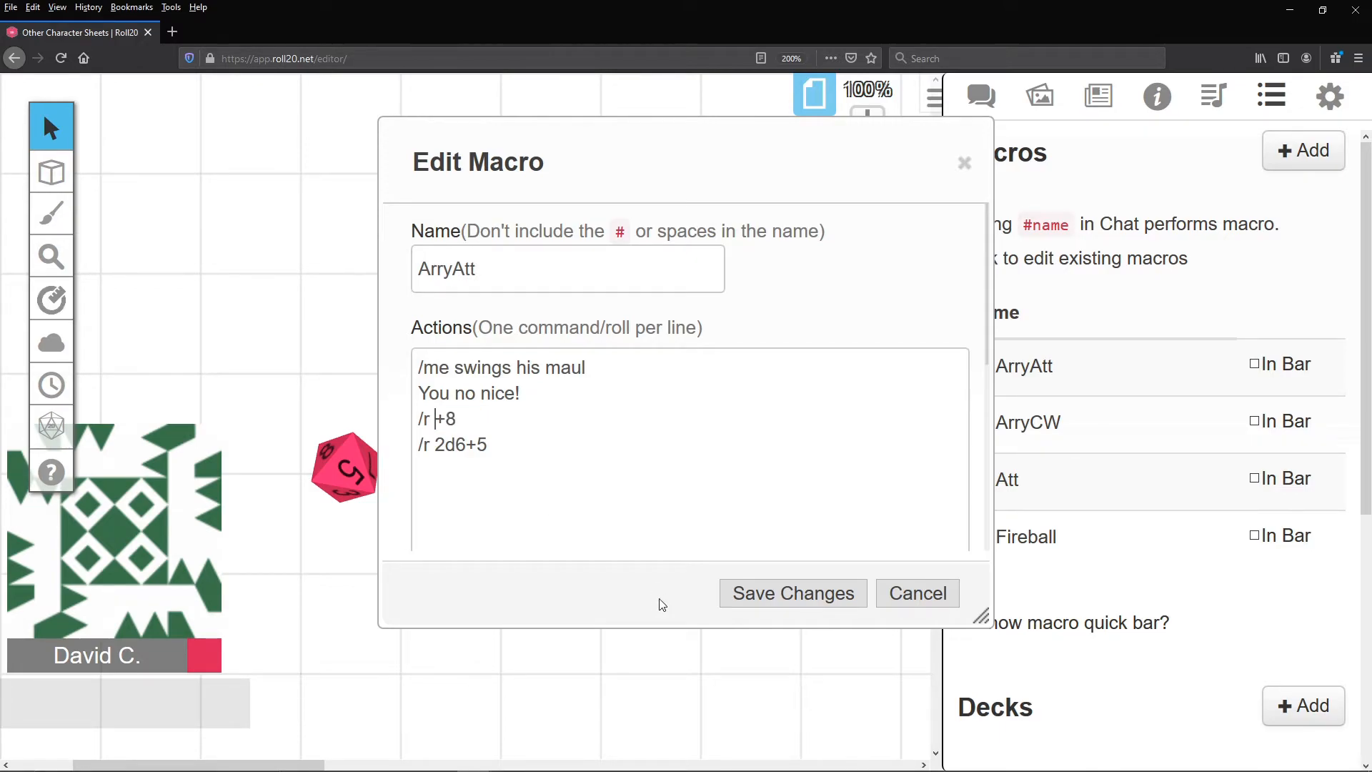
pyautogui.write('#')
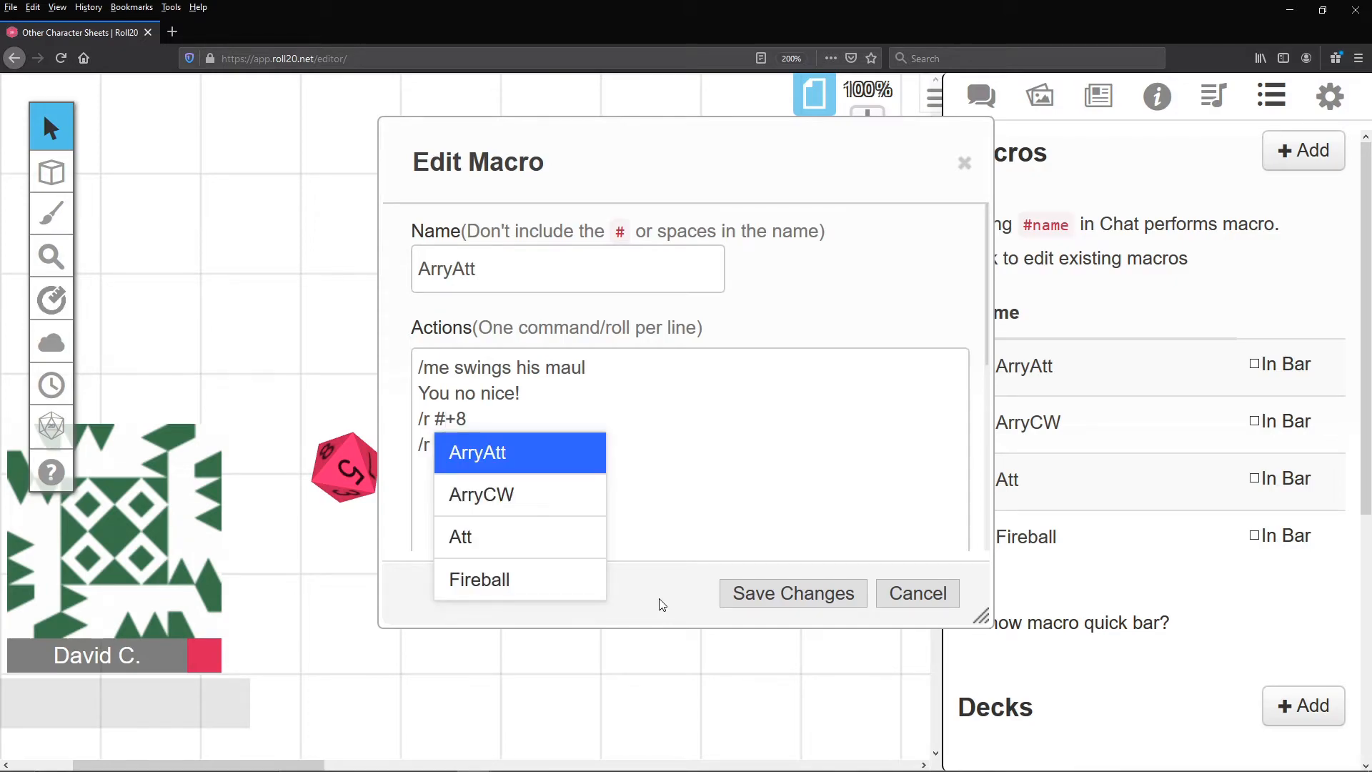
pyautogui.click(561, 543)
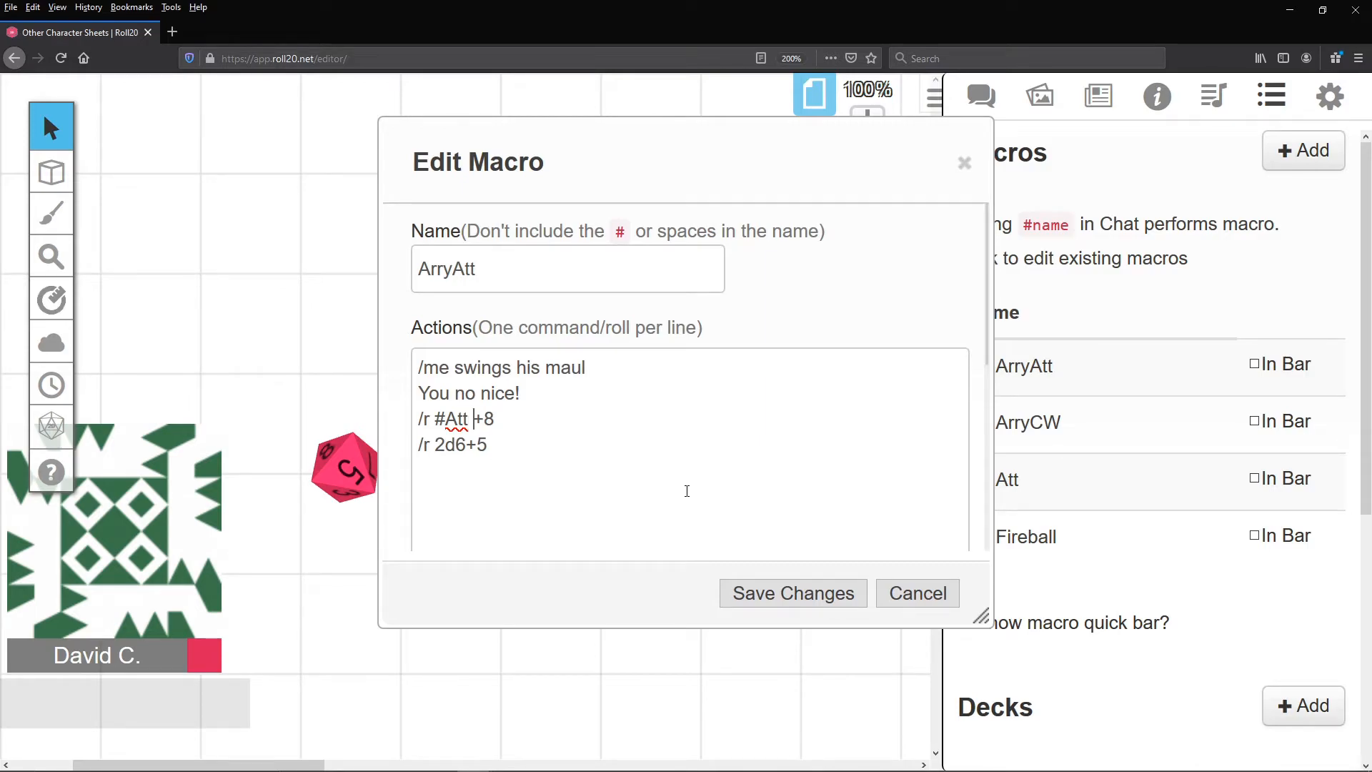
# - Test the ArryAtt macro with the Attack option With Advantage and view the rolls in the chat
pyautogui.scroll(-5, 686, 491)
pyautogui.scroll(2, 764, 475)
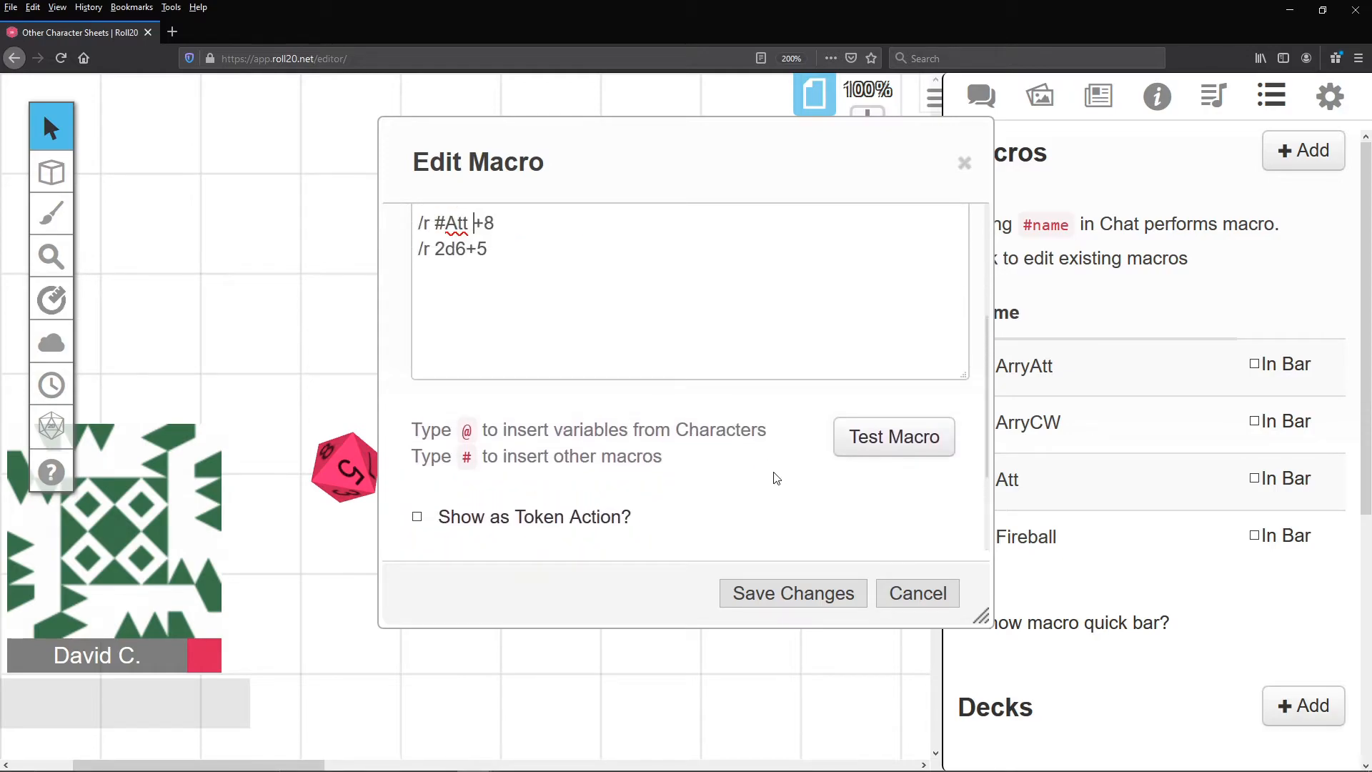
pyautogui.click(904, 437)
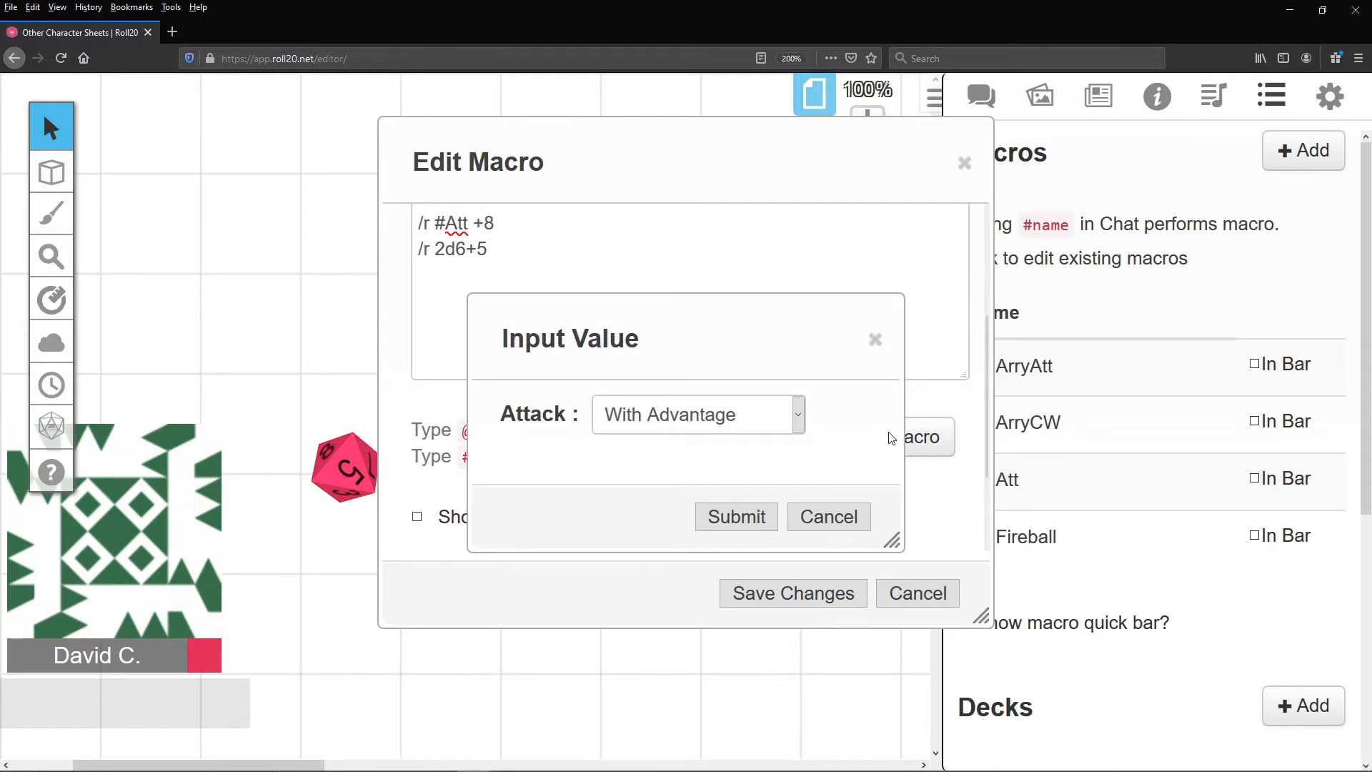
pyautogui.click(741, 421)
pyautogui.click(709, 464)
pyautogui.click(745, 518)
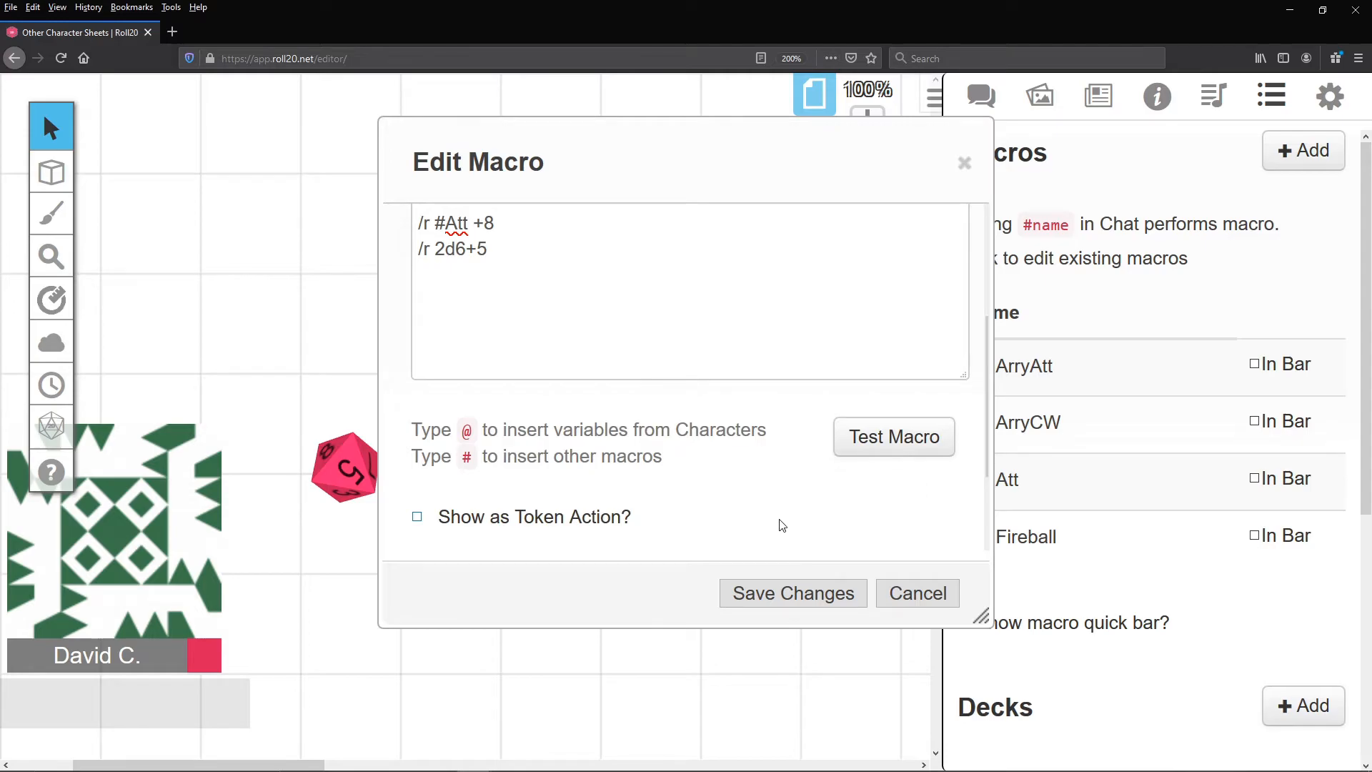
pyautogui.click(980, 95)
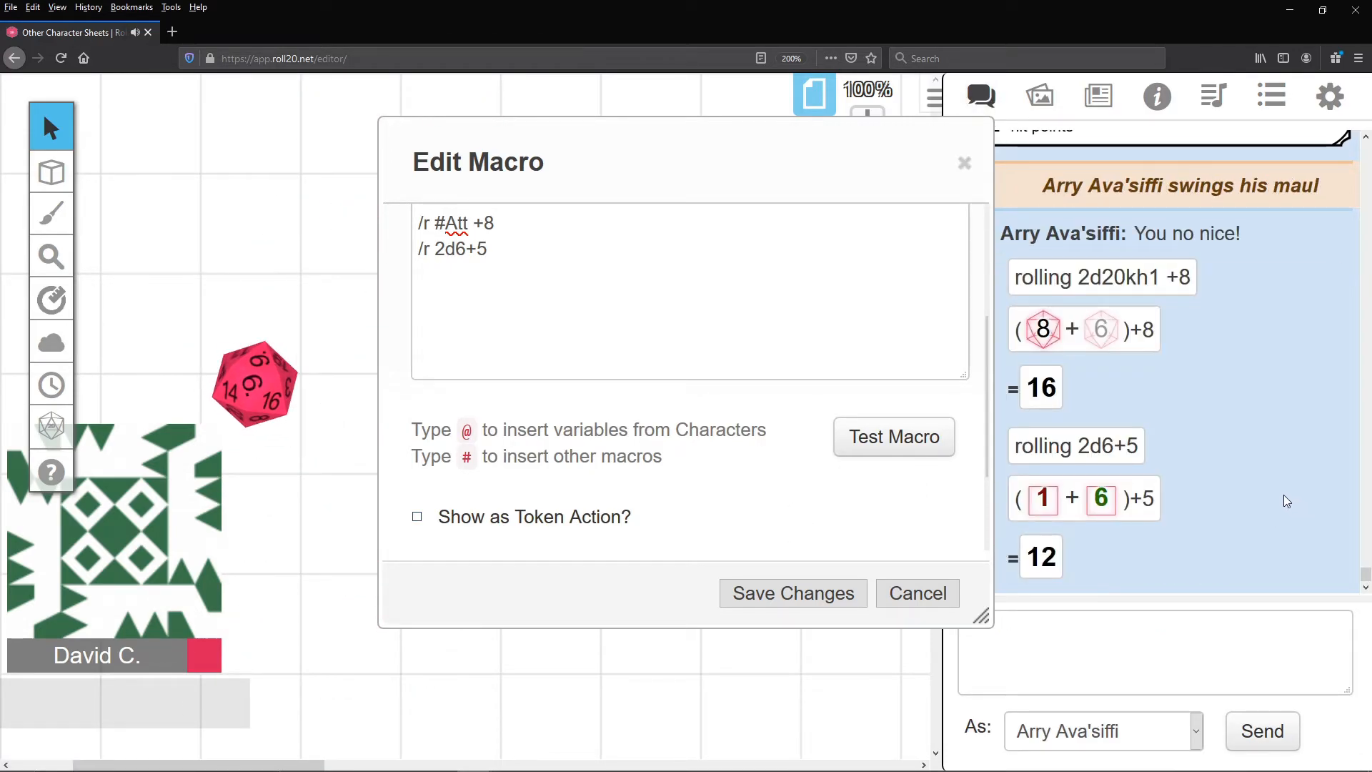
pyautogui.click(1010, 652)
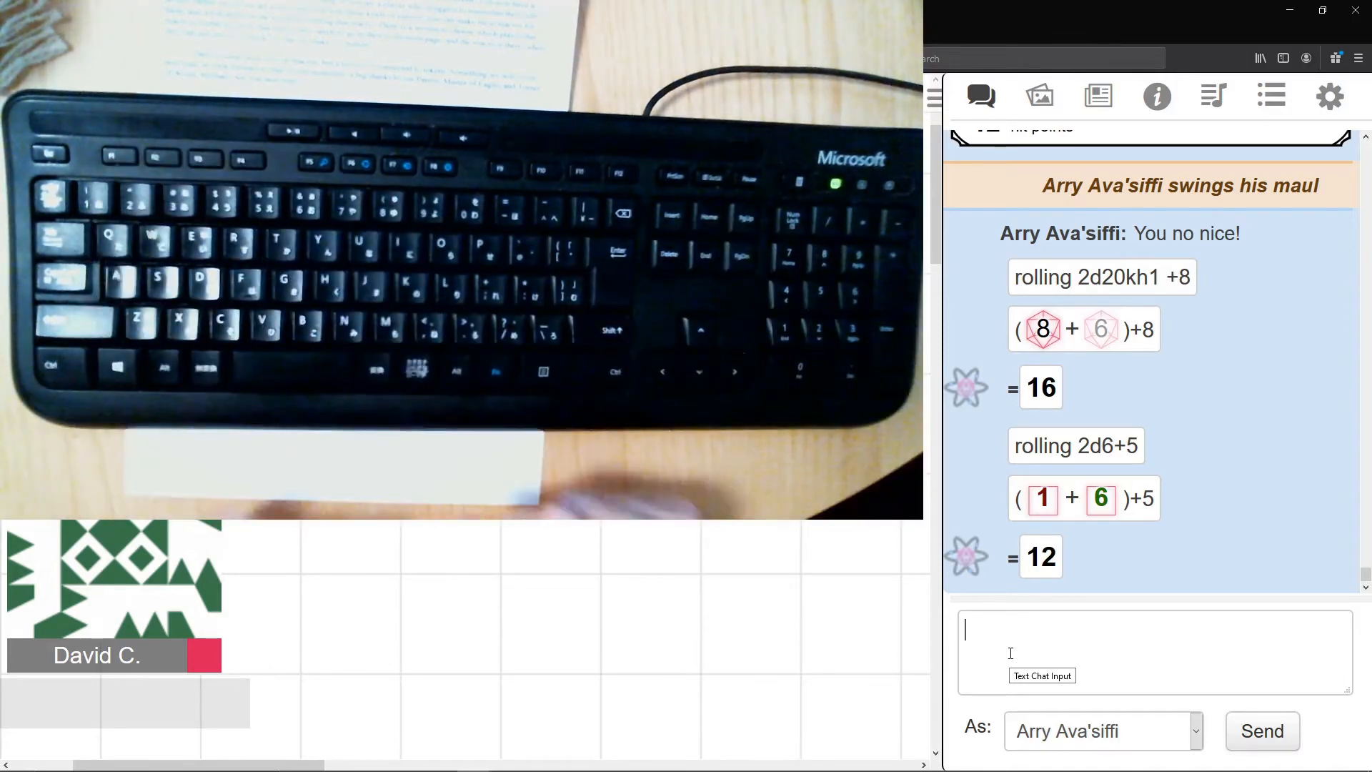
# - Send the chat messages "Italic" in italics and "Bold" in bold, marking the bold text as **Bold**
pyautogui.write('Italic')
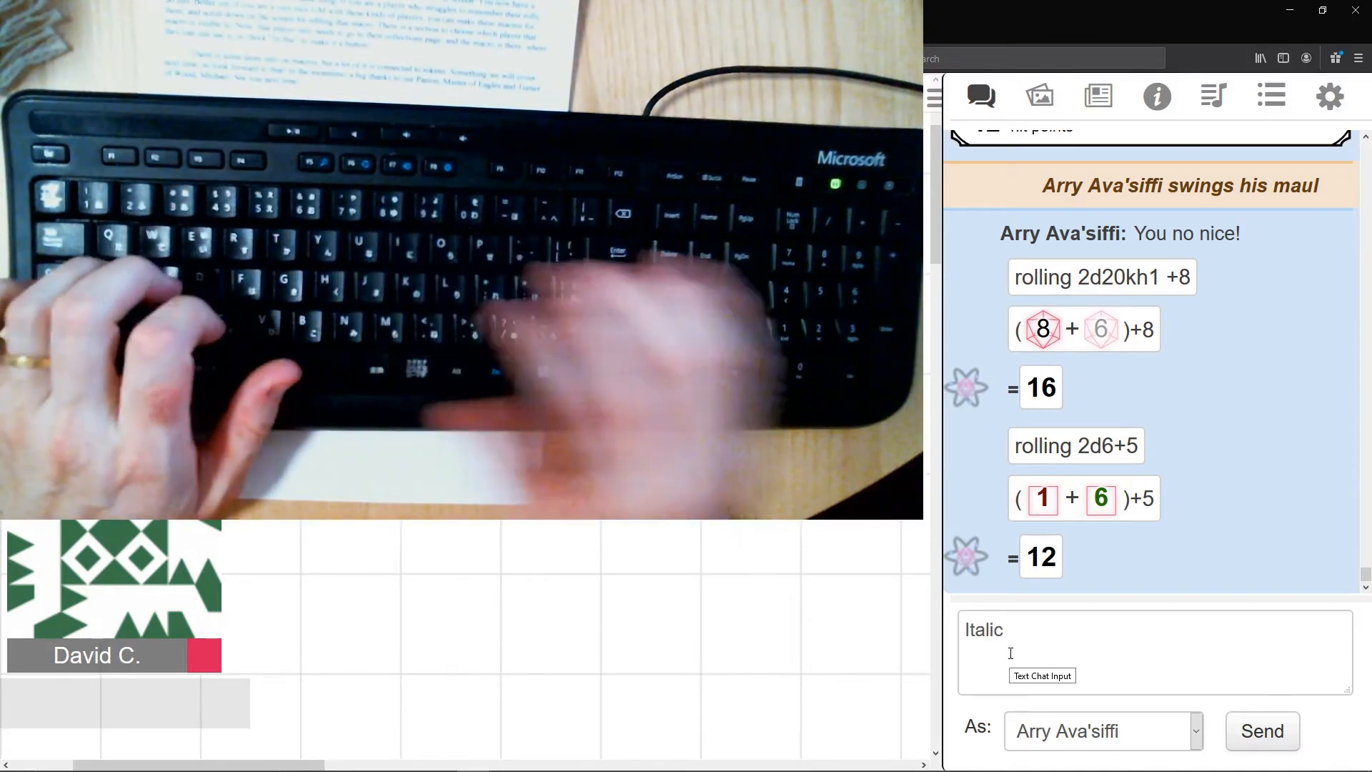
pyautogui.press('Return')
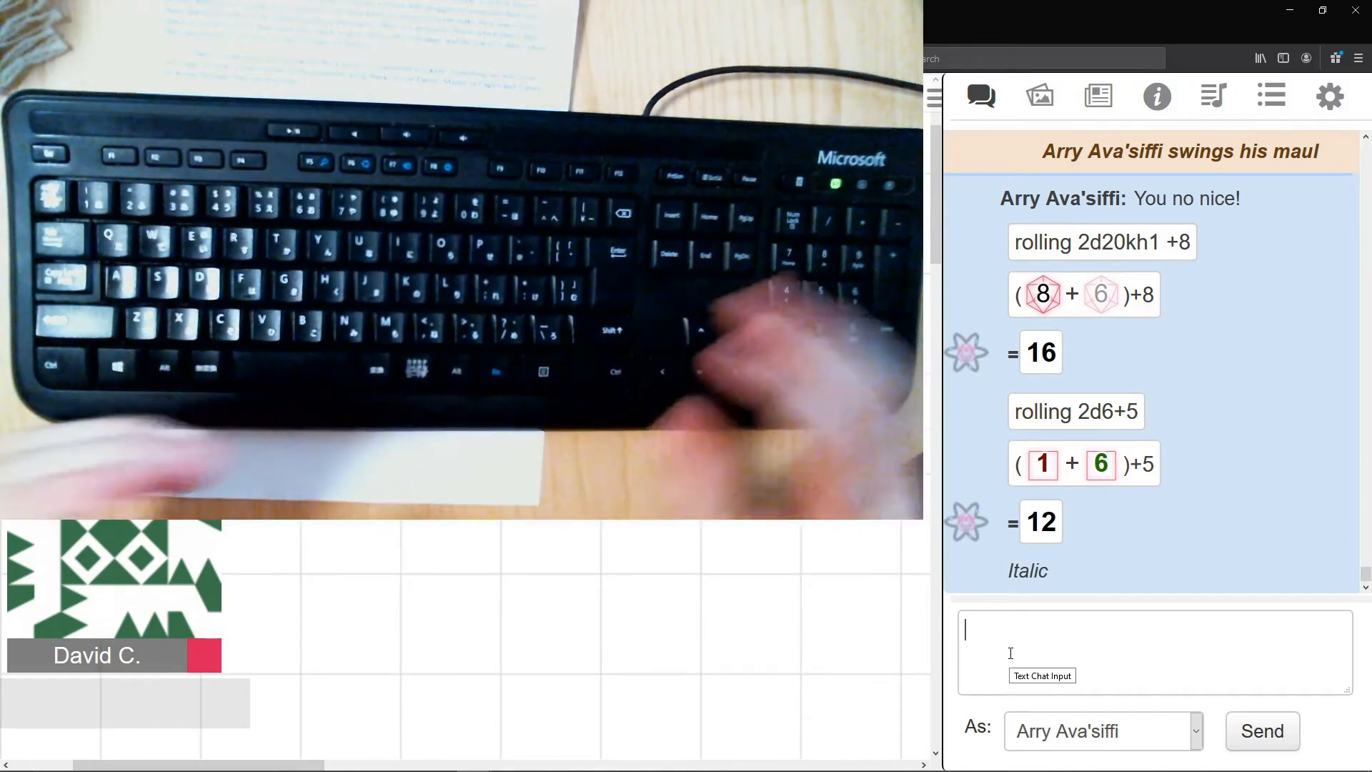
pyautogui.write('**')
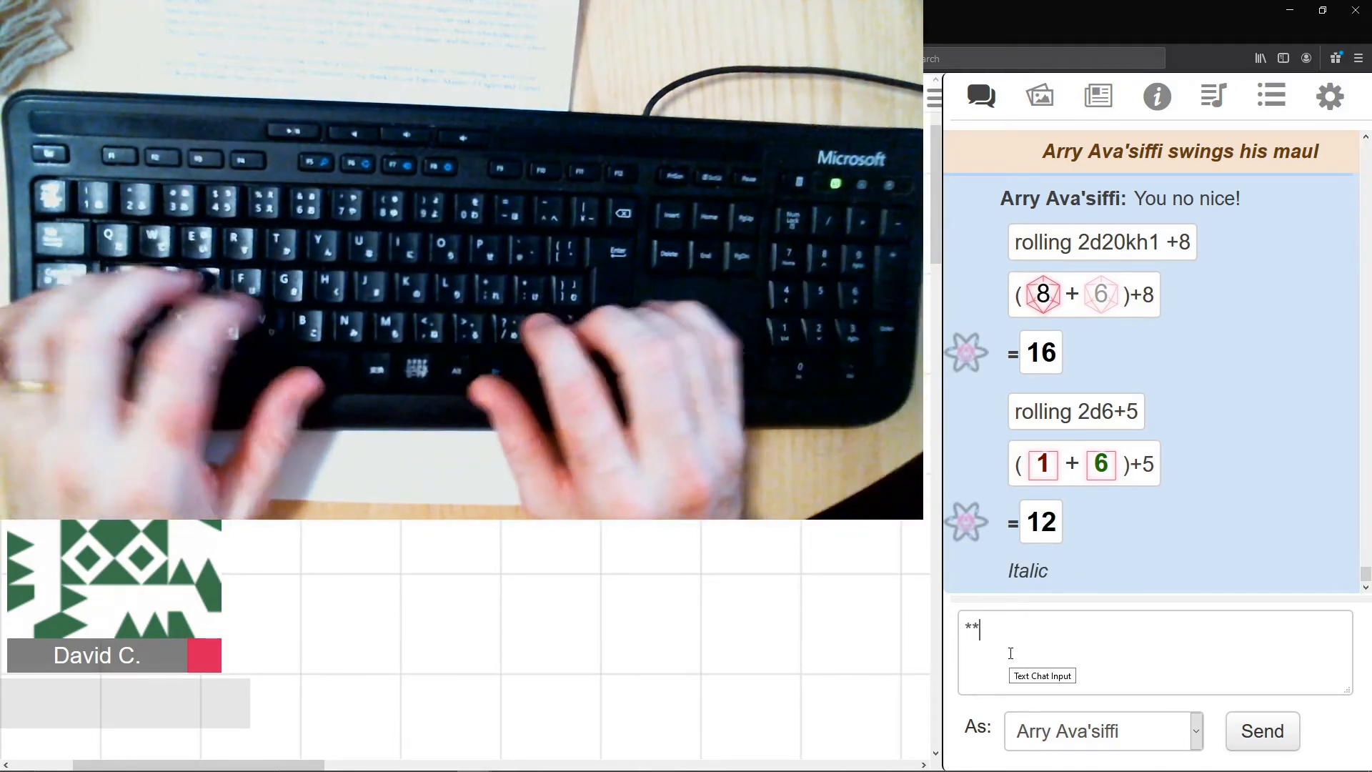
pyautogui.write('Bold**')
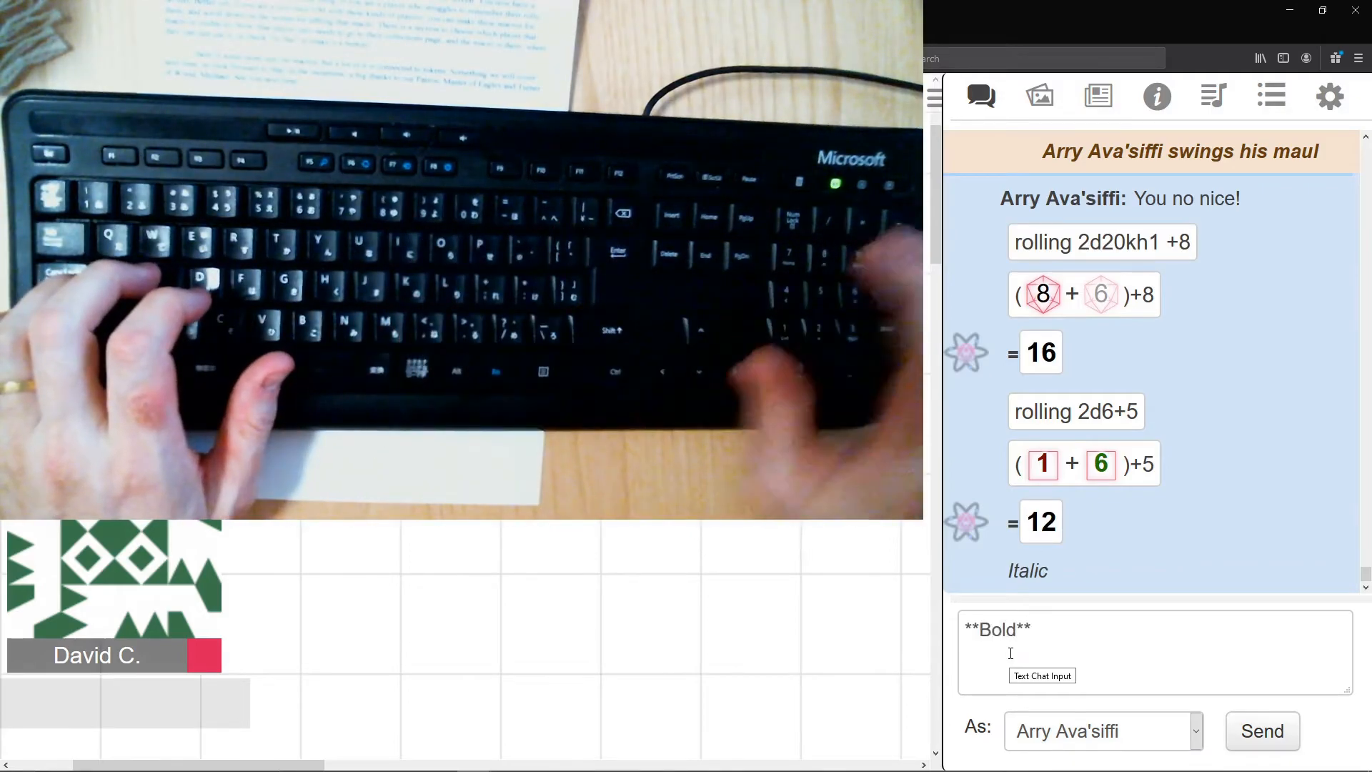
pyautogui.press('Return')
# - Send a chat message combining both formats, written as ***Bold Italics***
pyautogui.write('***')
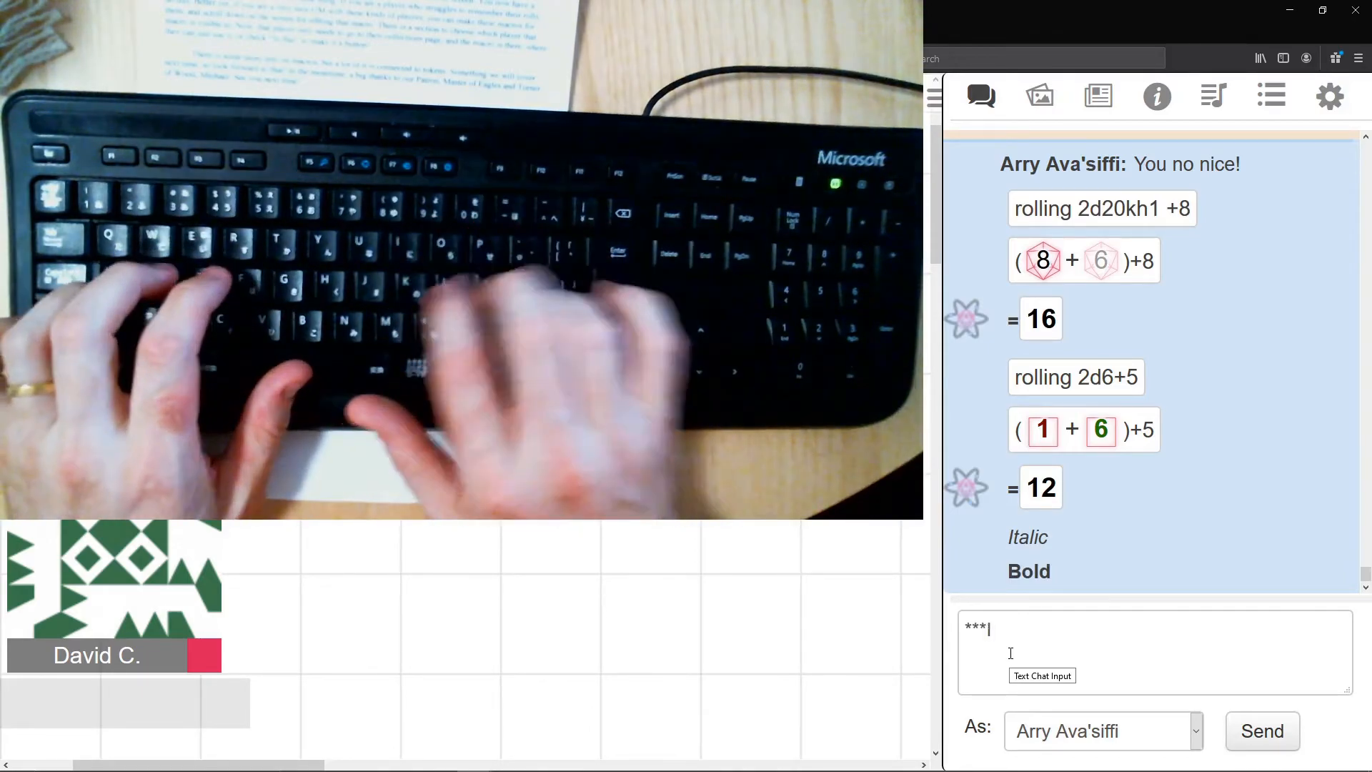
pyautogui.write('Itaic')
pyautogui.press('BackSpace')
pyautogui.press('BackSpace')
pyautogui.press('BackSpace')
pyautogui.press('BackSpace')
pyautogui.press('BackSpace')
pyautogui.press('BackSpace')
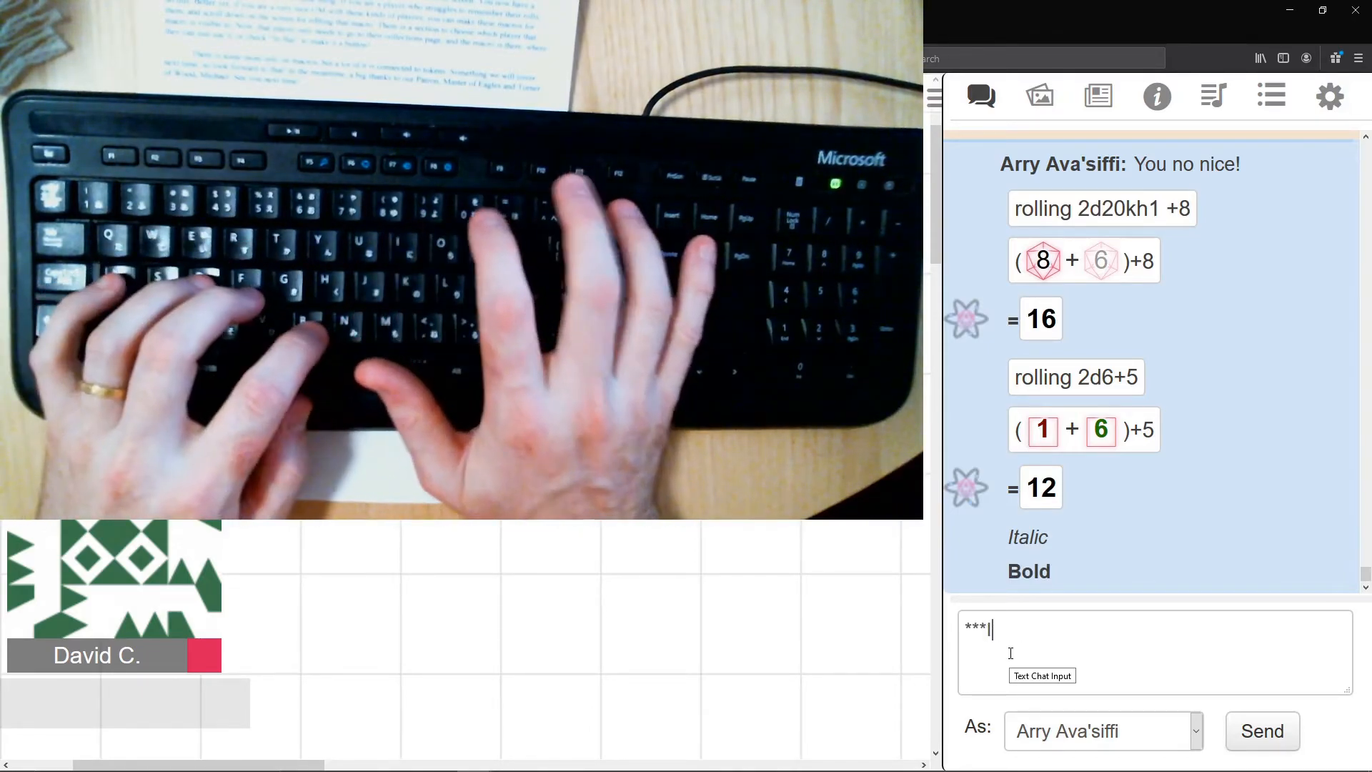
pyautogui.write('Bold Italics***')
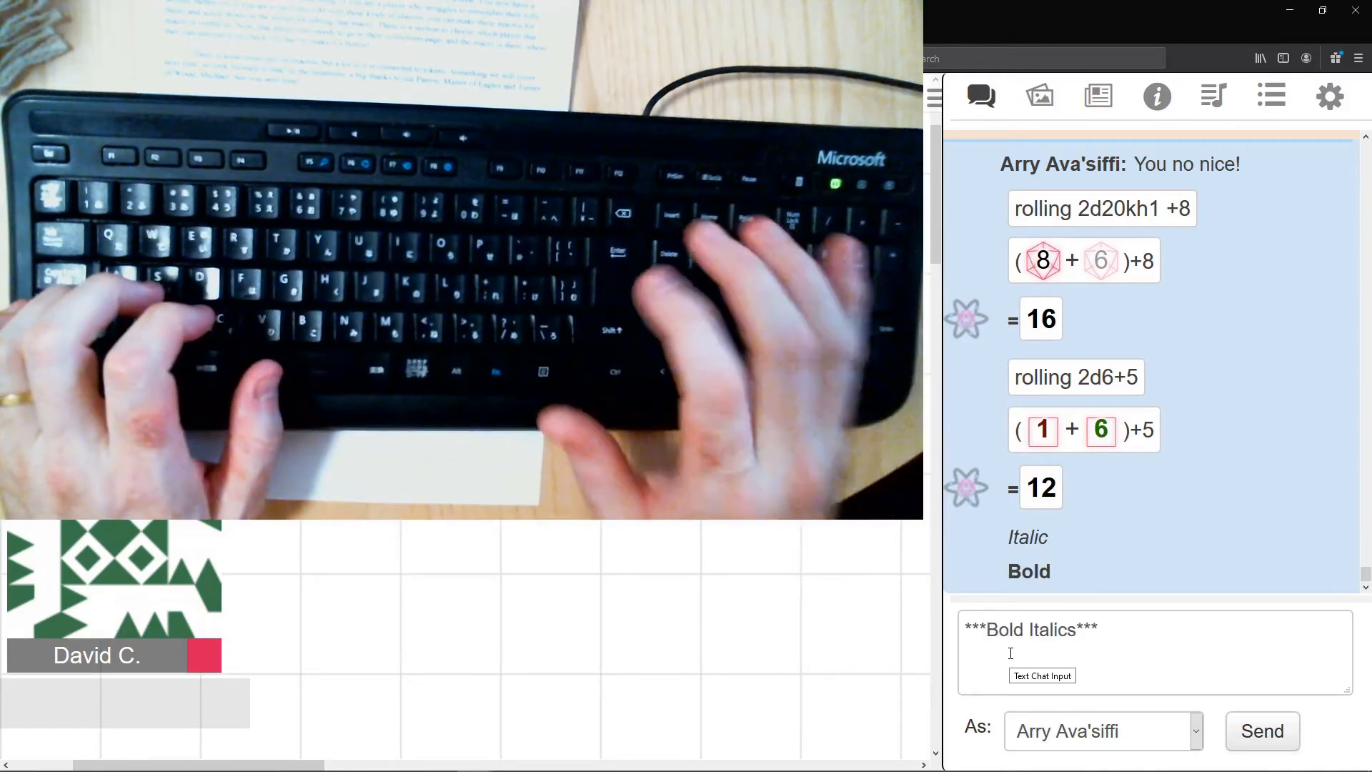
pyautogui.press('Return')
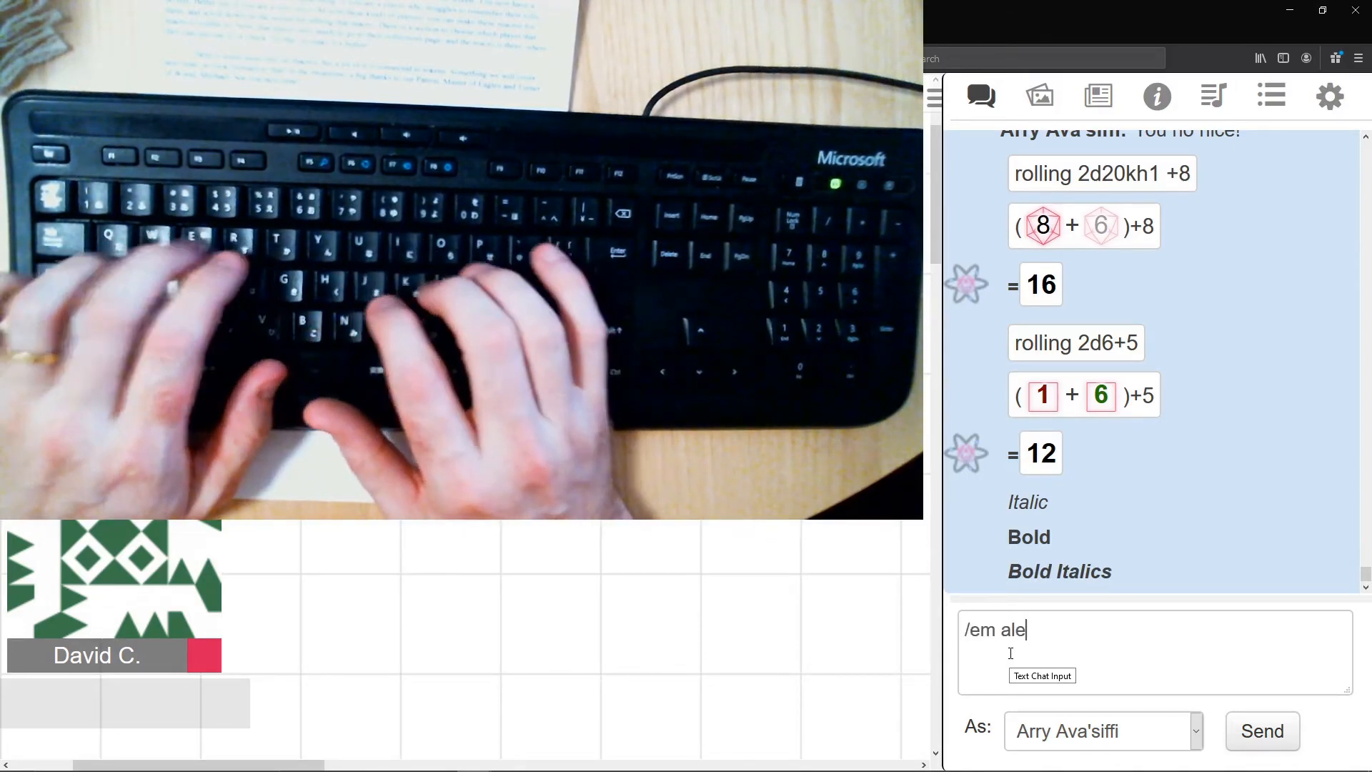
# - Send the emote "/em already italic" in the chat
pyautogui.press('BackSpace')
pyautogui.write('ready italic')
pyautogui.press('Return')
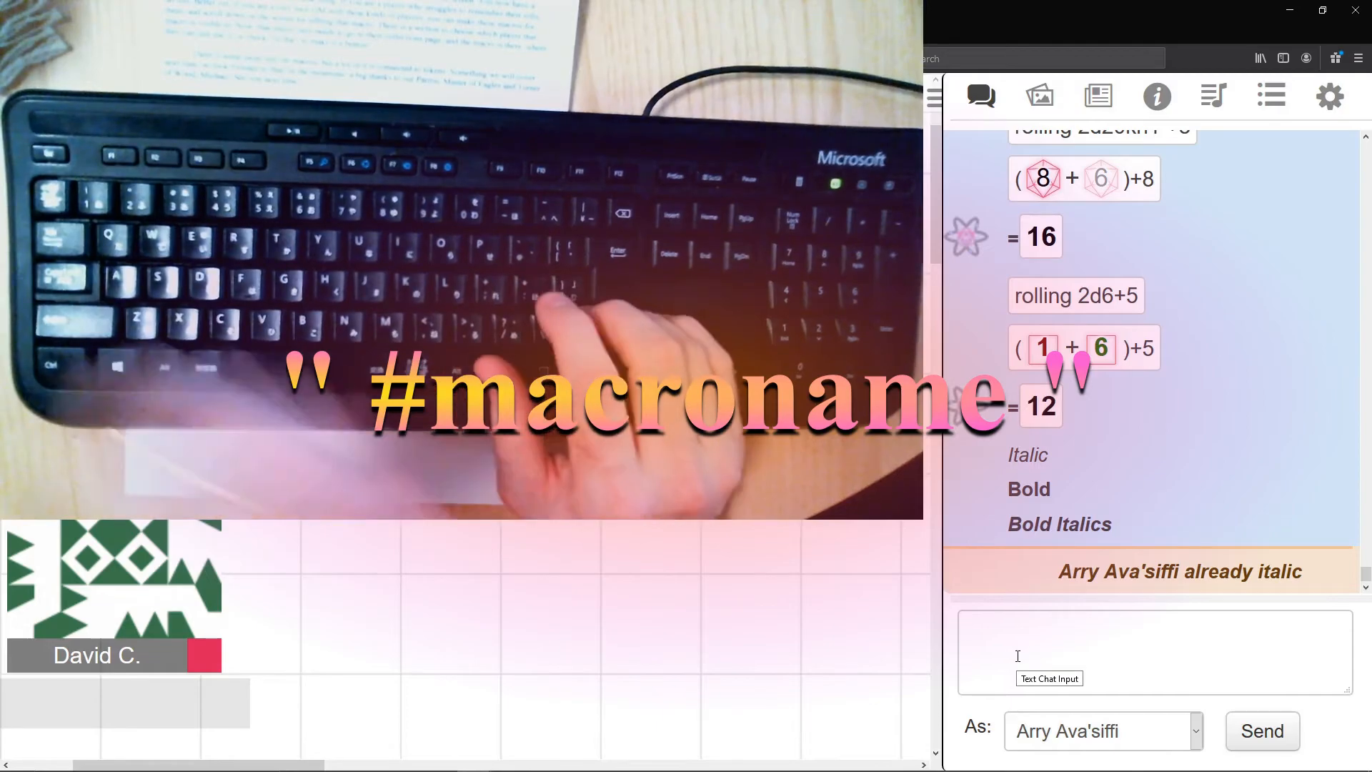
# - Run the ArryCW macro from the chat by its # name, with a Spell Level of 2
pyautogui.write('#')
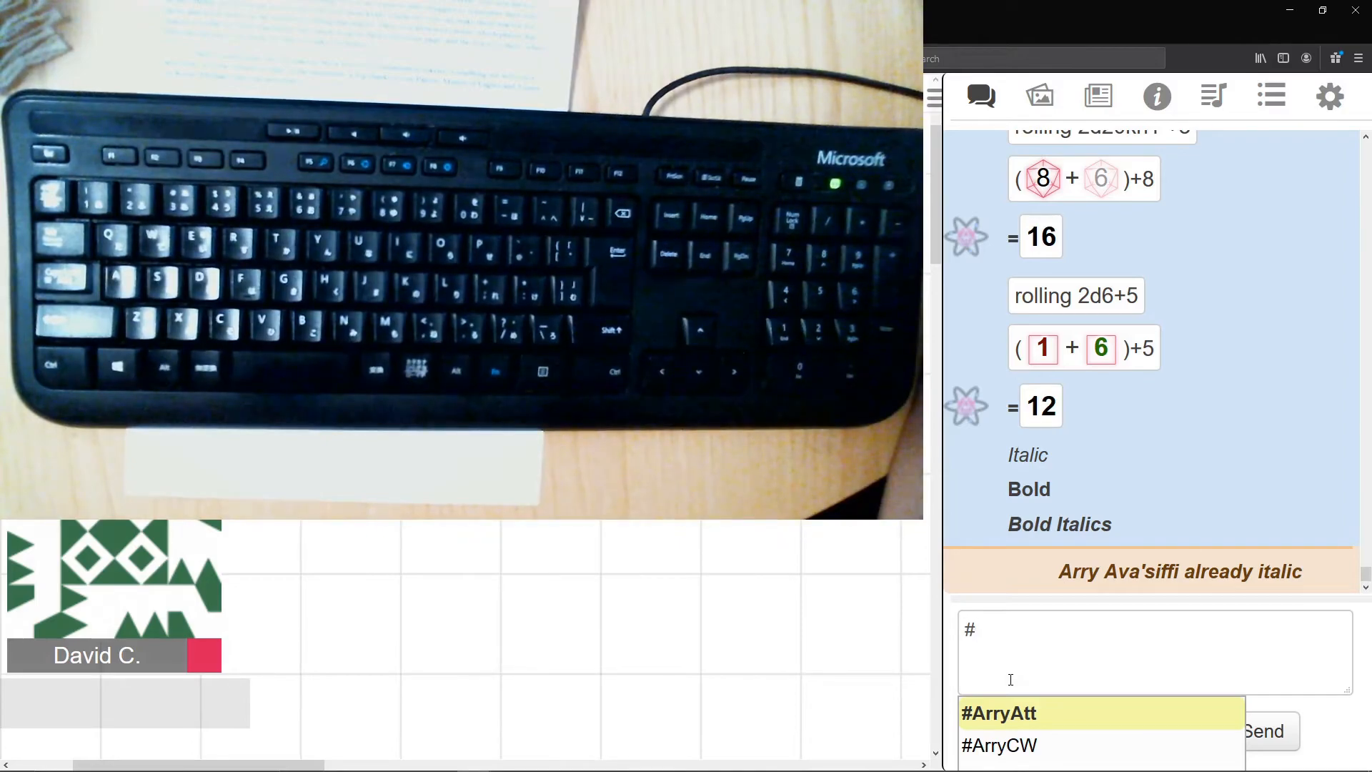
pyautogui.click(1011, 750)
pyautogui.press('Return')
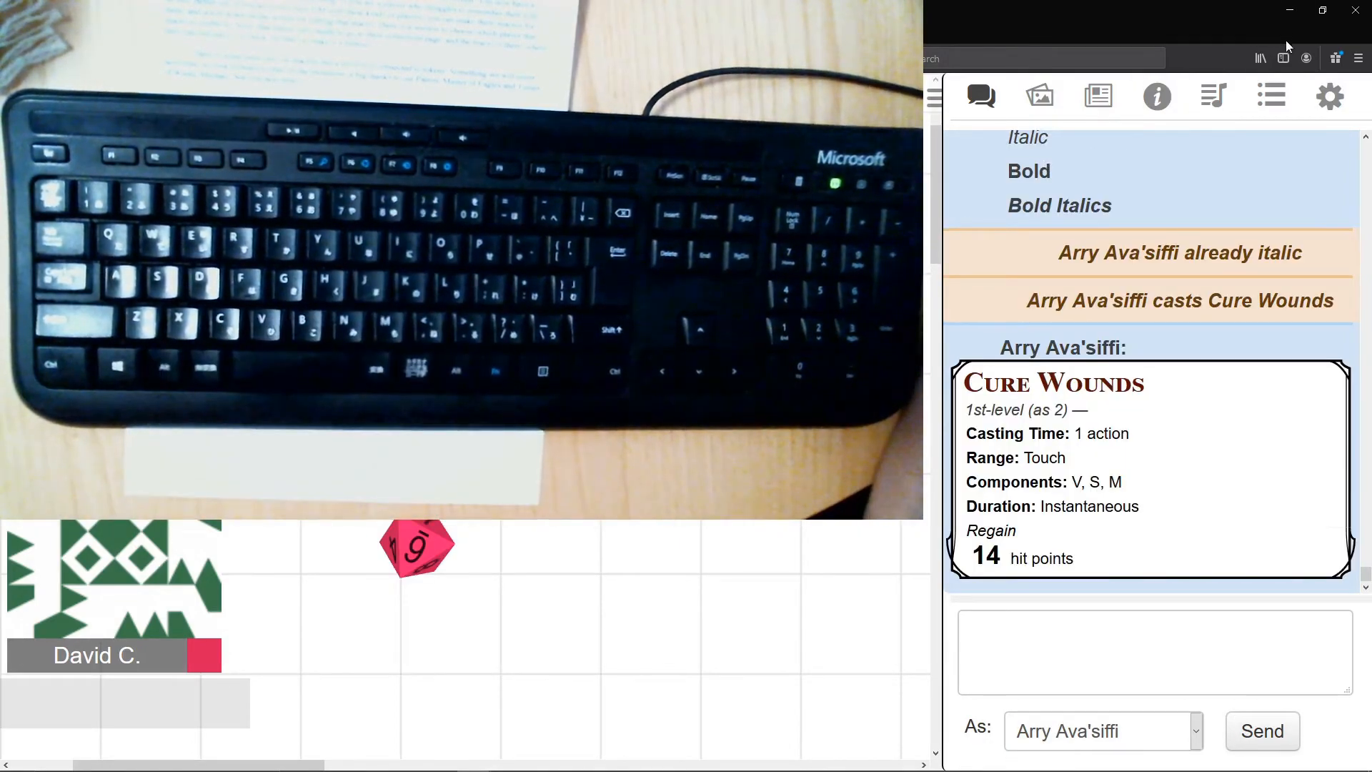
# - Run the ArryCW macro from the list of saved macros and submit its prompt
pyautogui.click(1272, 95)
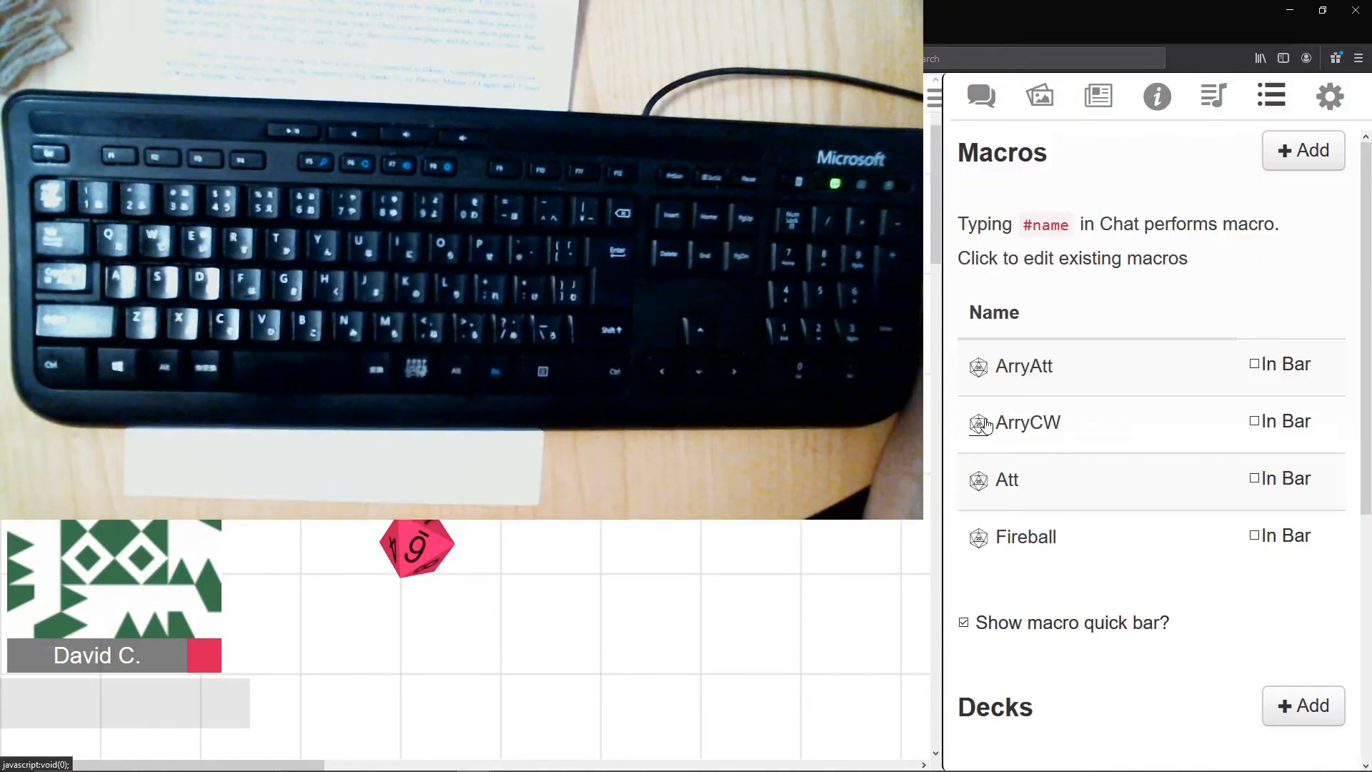
pyautogui.click(983, 424)
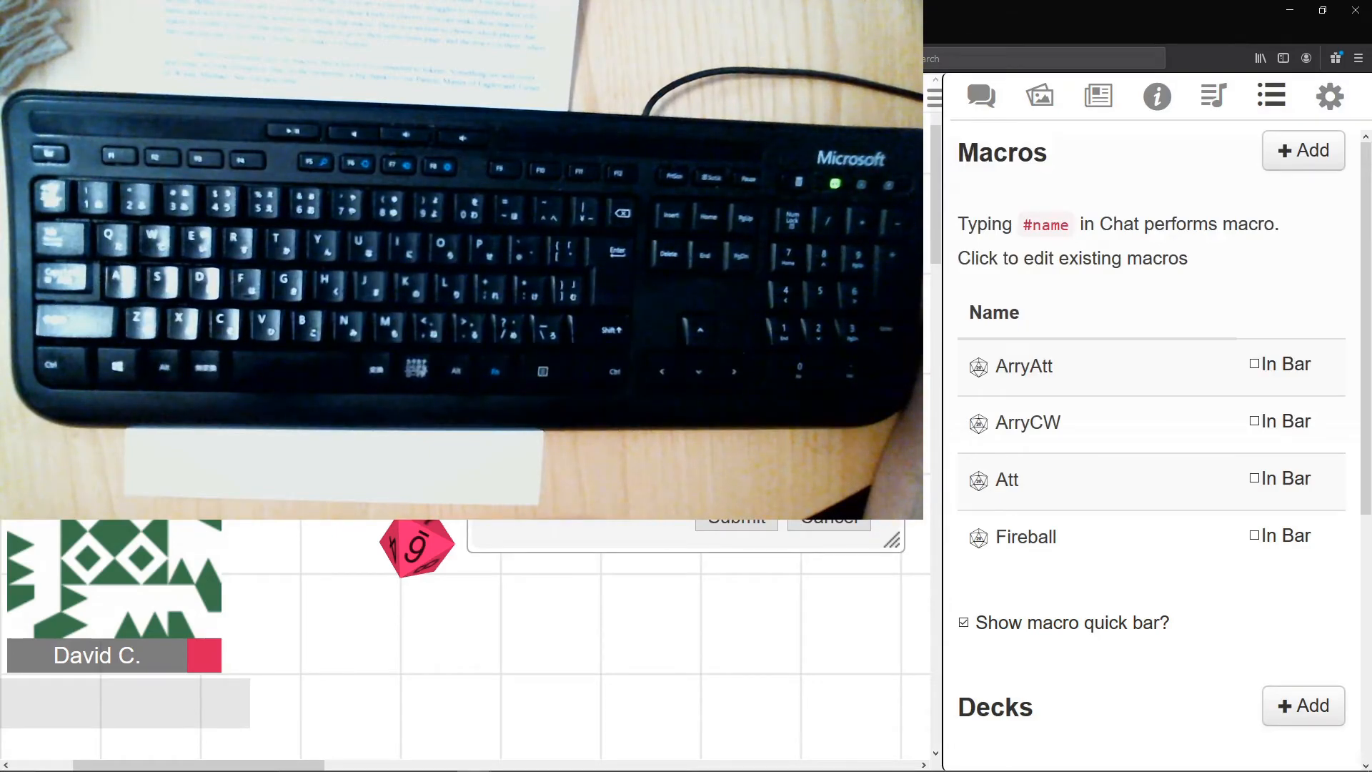
pyautogui.click(737, 515)
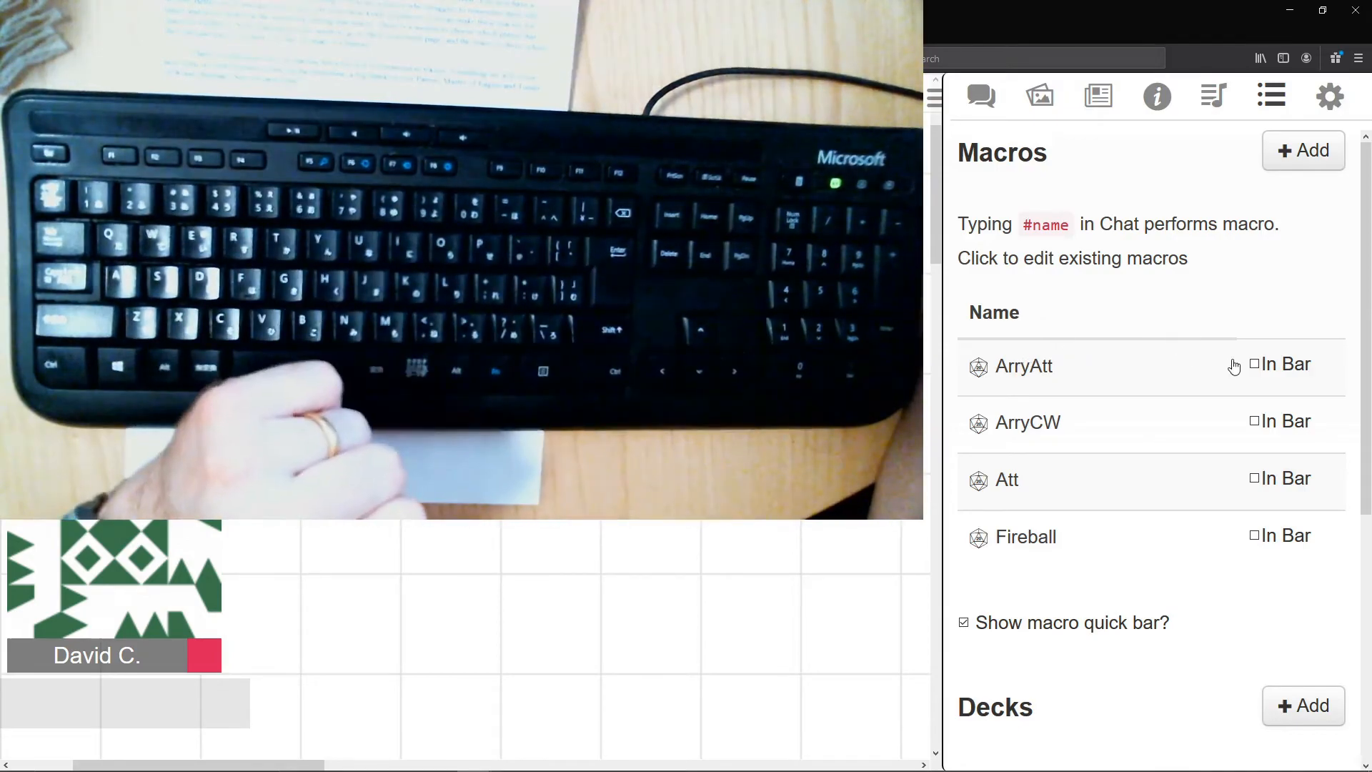
# - Add the ArryAtt, ArryCW and Fireball macros to the macro quick bar
pyautogui.click(1255, 365)
pyautogui.click(1255, 422)
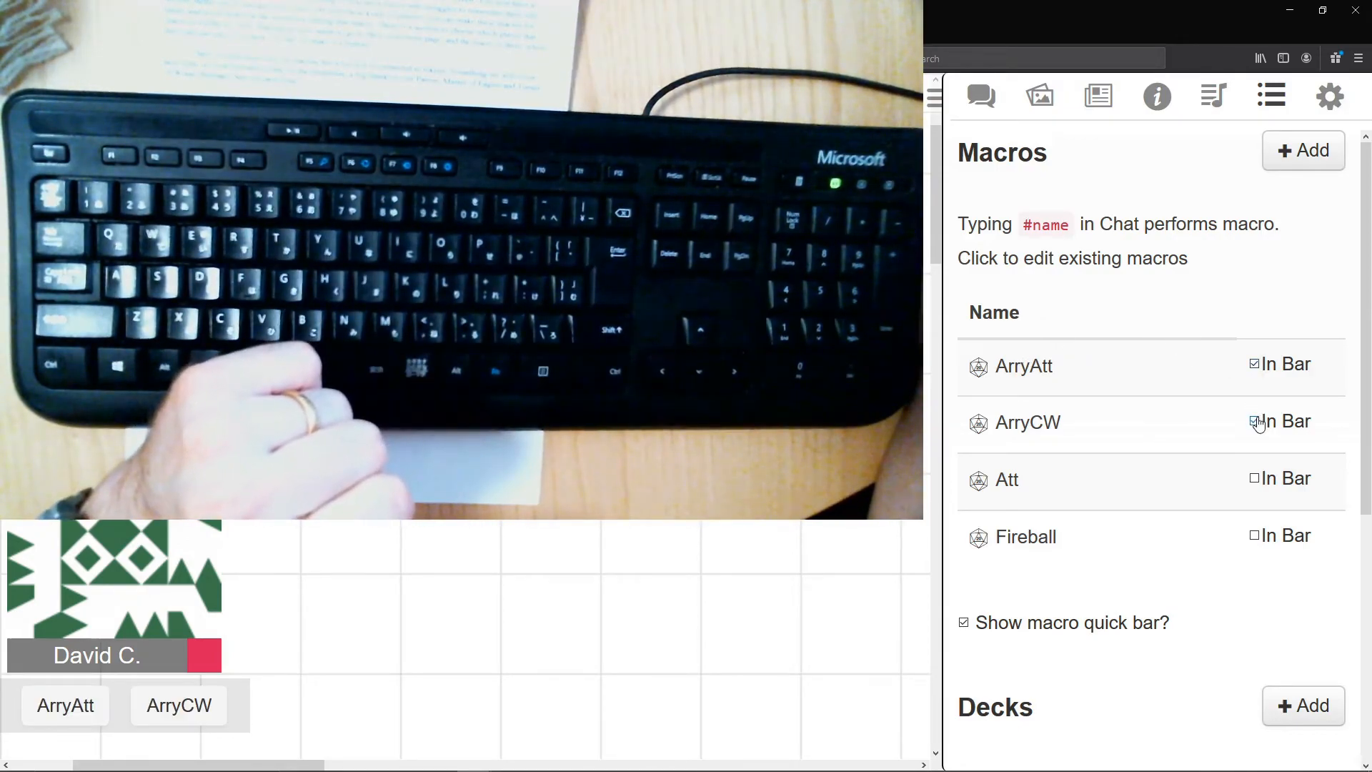
pyautogui.click(1255, 536)
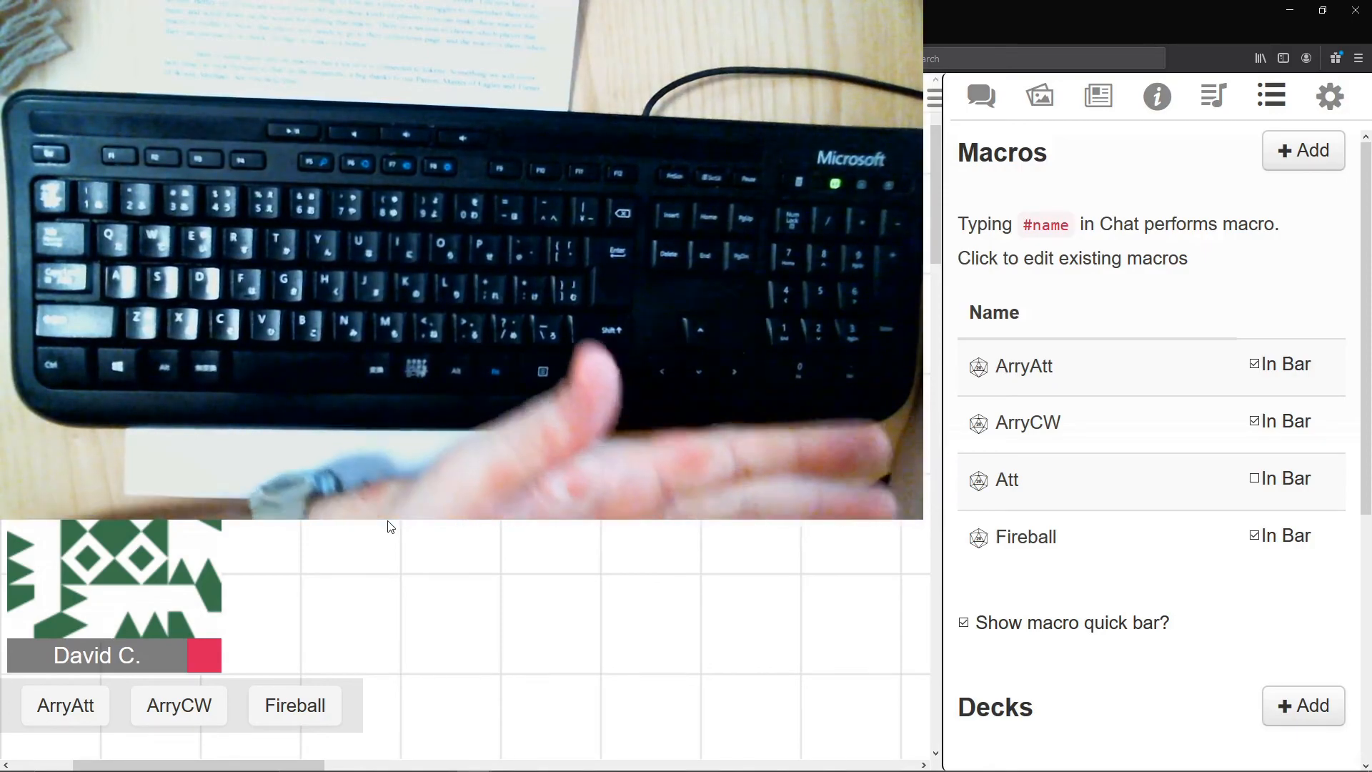
# - Run the ArryCW macro from the quick bar and submit its prompt
pyautogui.moveTo(25, 677)
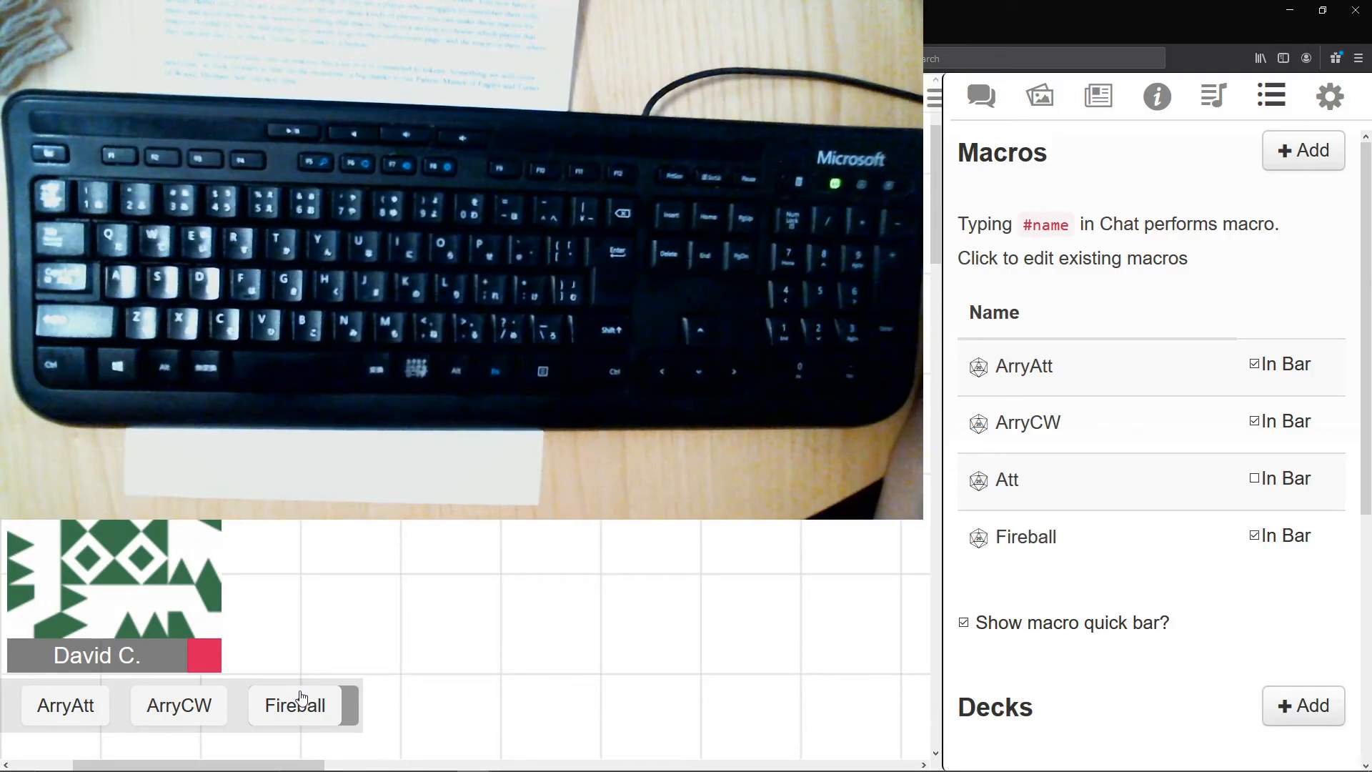
pyautogui.click(182, 704)
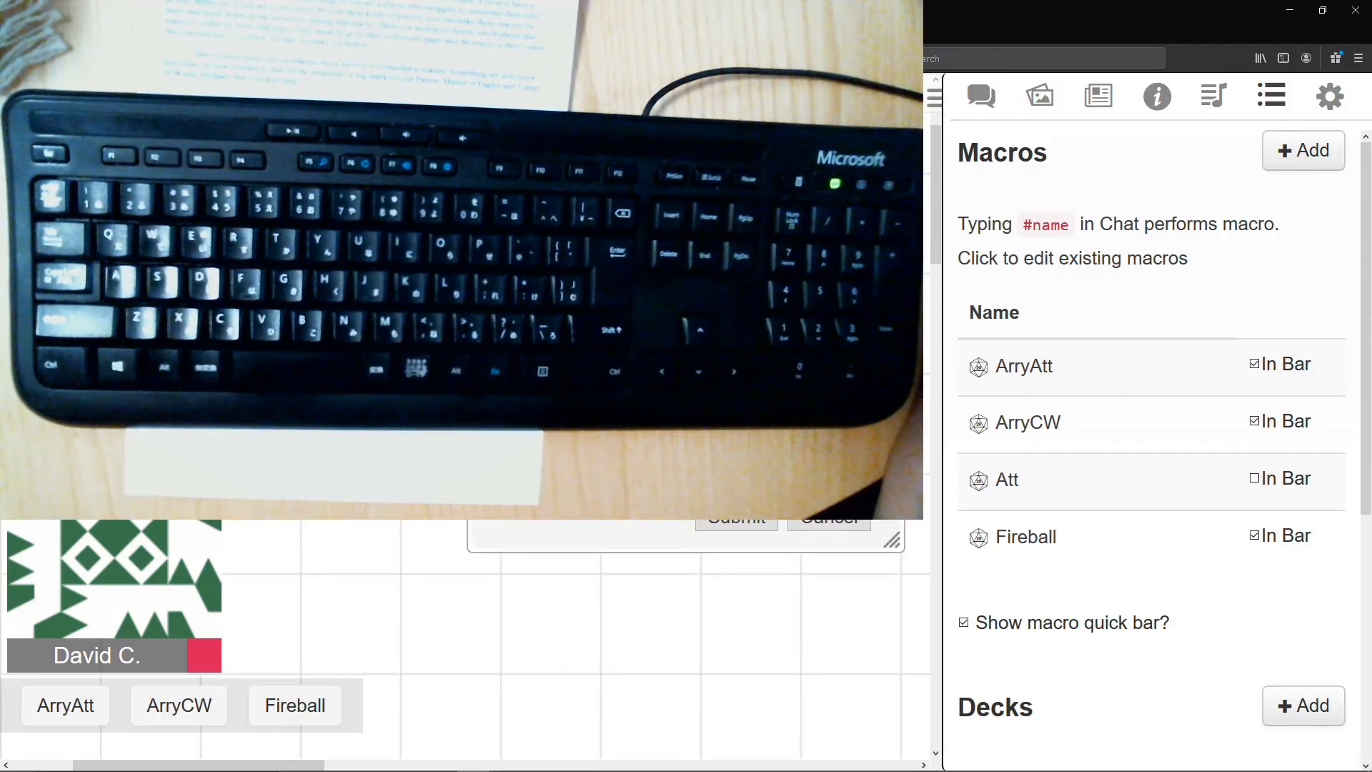
pyautogui.click(736, 521)
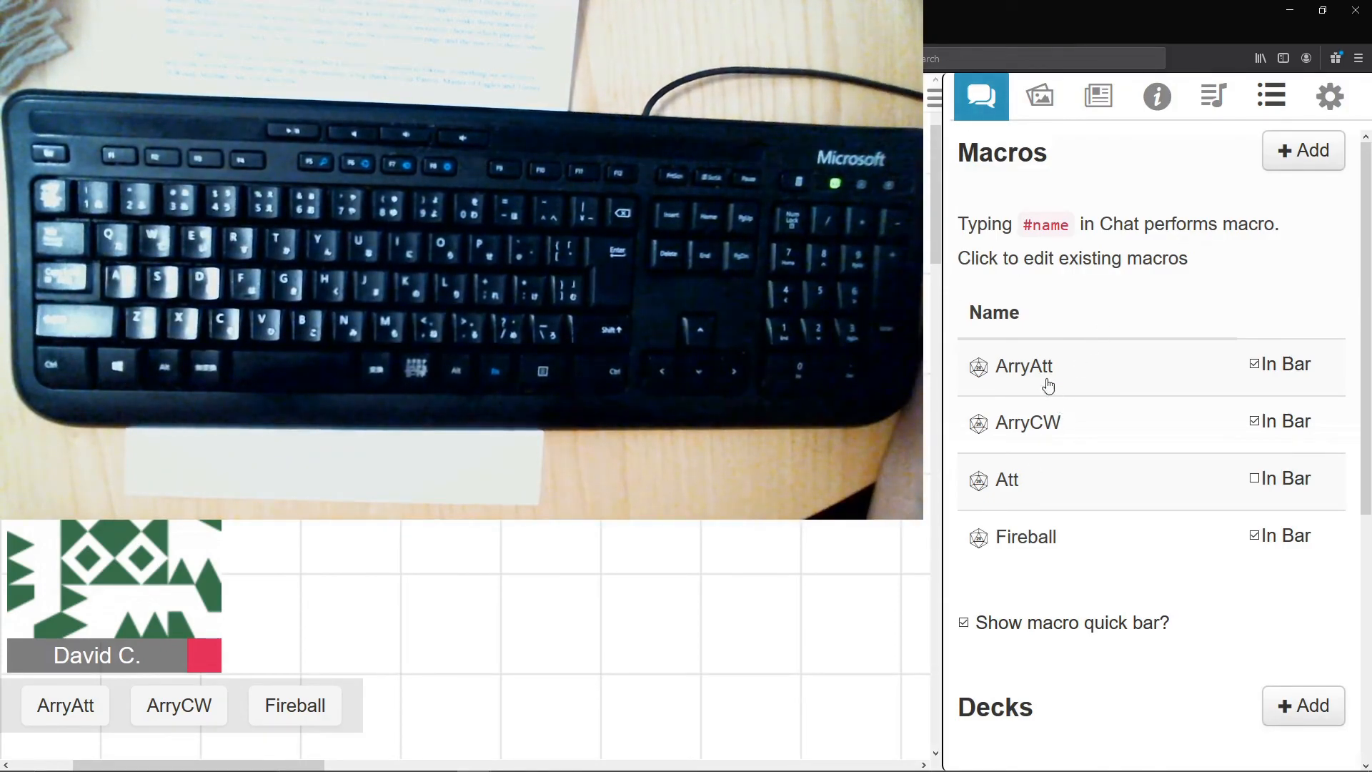
# - Make the ArryAtt macro visible to the individual player offered below All Players
pyautogui.click(1021, 373)
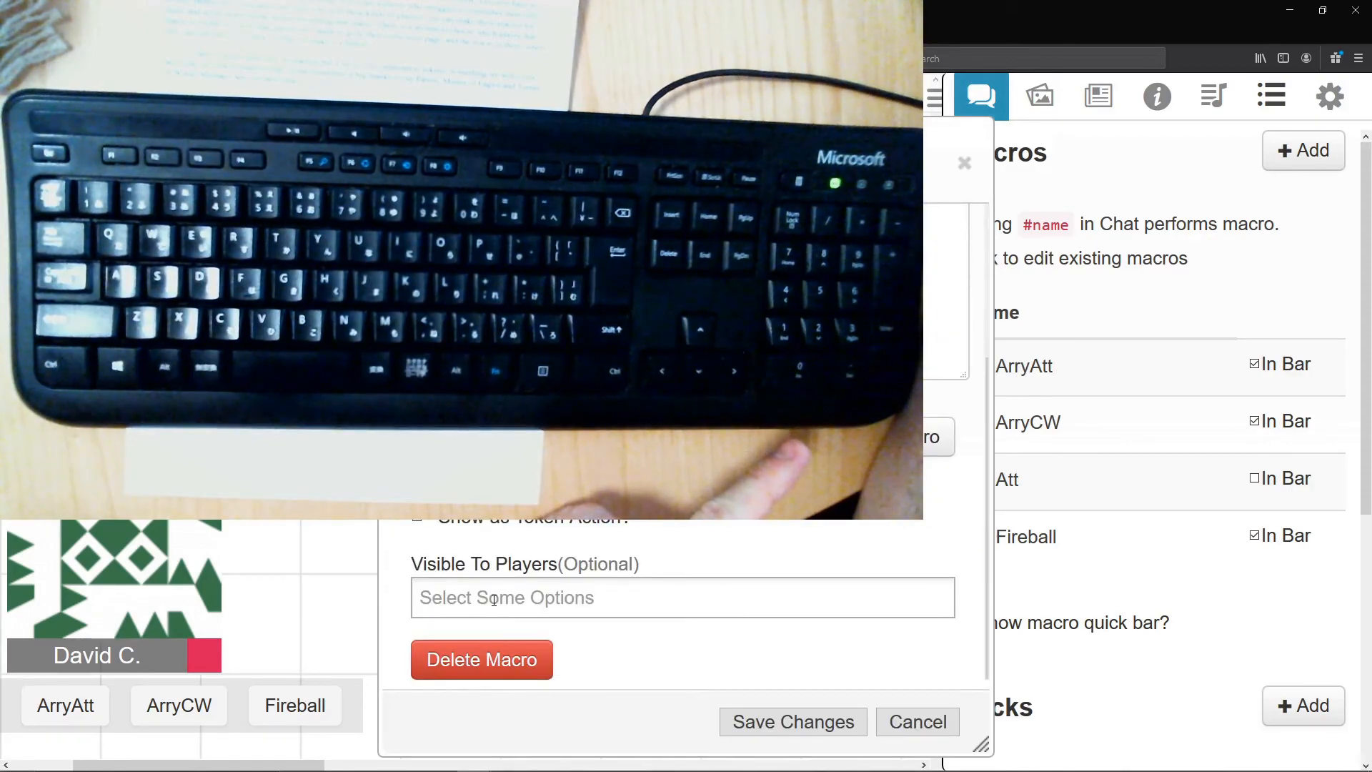
pyautogui.click(494, 600)
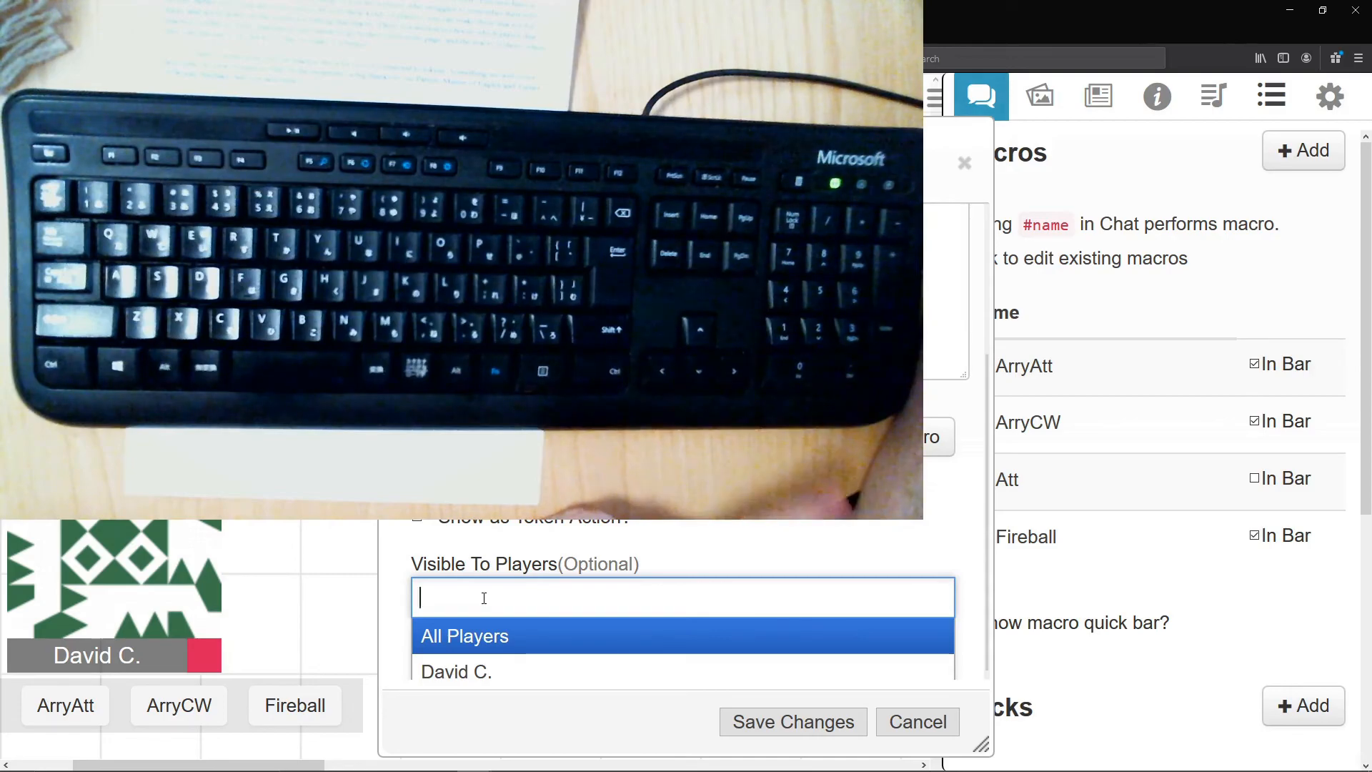
pyautogui.click(516, 668)
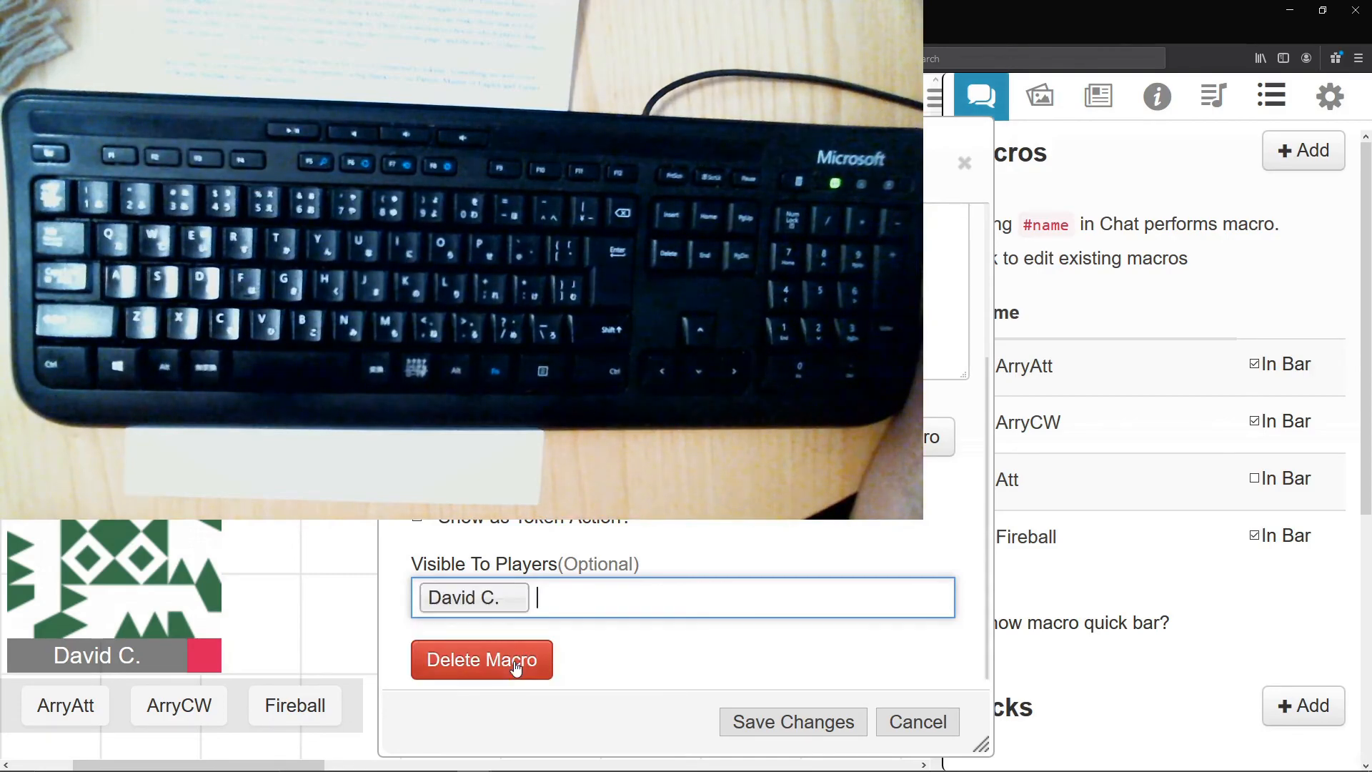